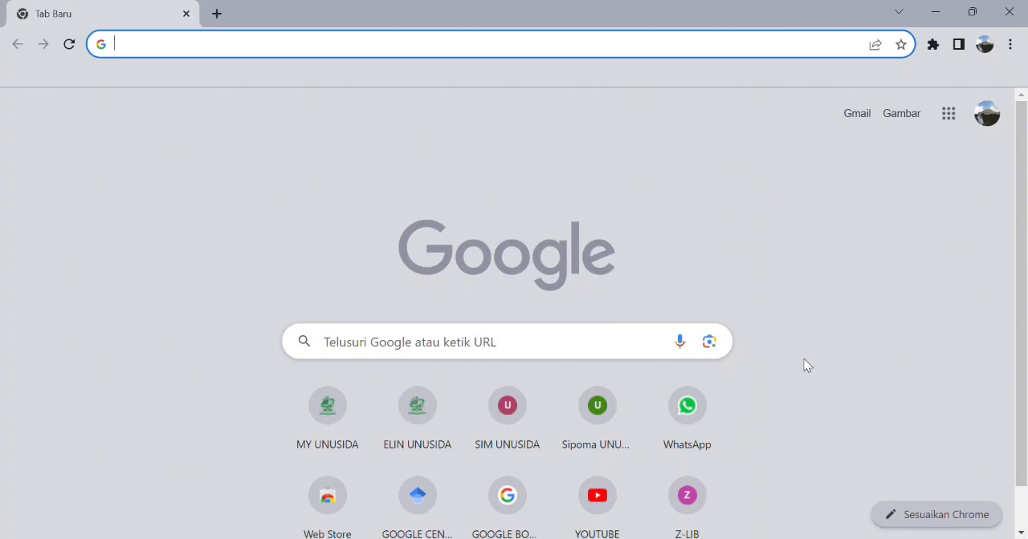
- Search Google for "accurate online" and open the official accurate.id site in a new tab
key("alt+Tab")
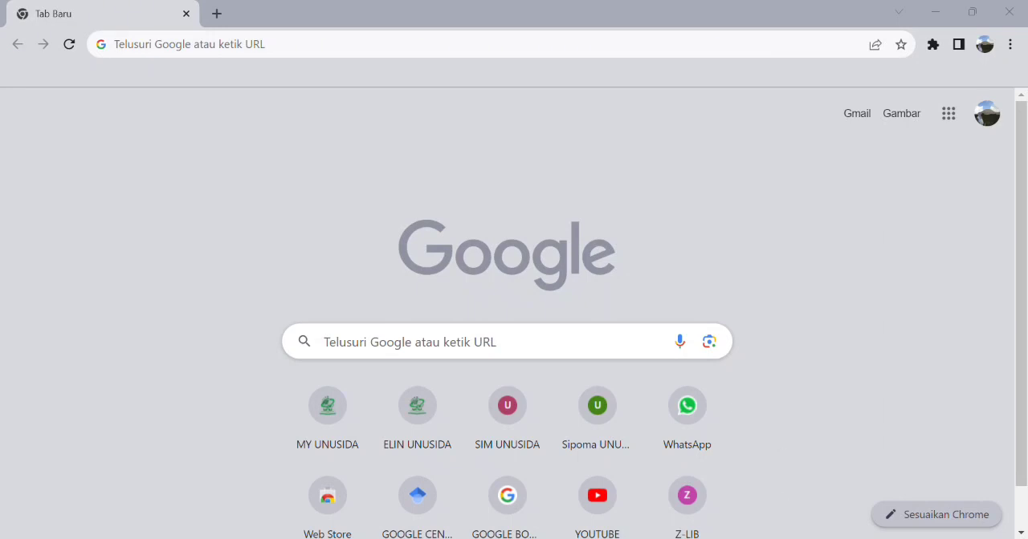
key("ctrl+l")
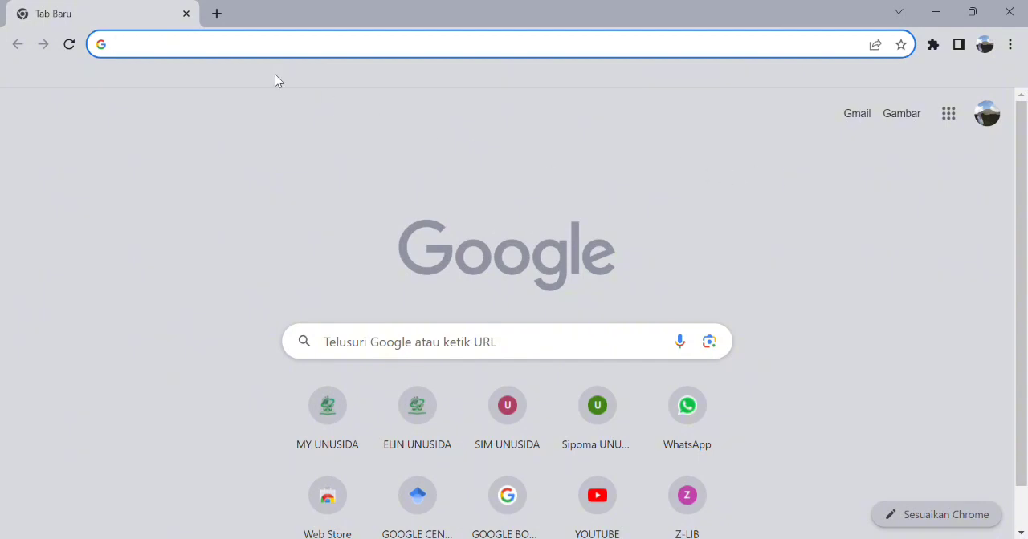
left_click(230, 53)
type("accurate ")
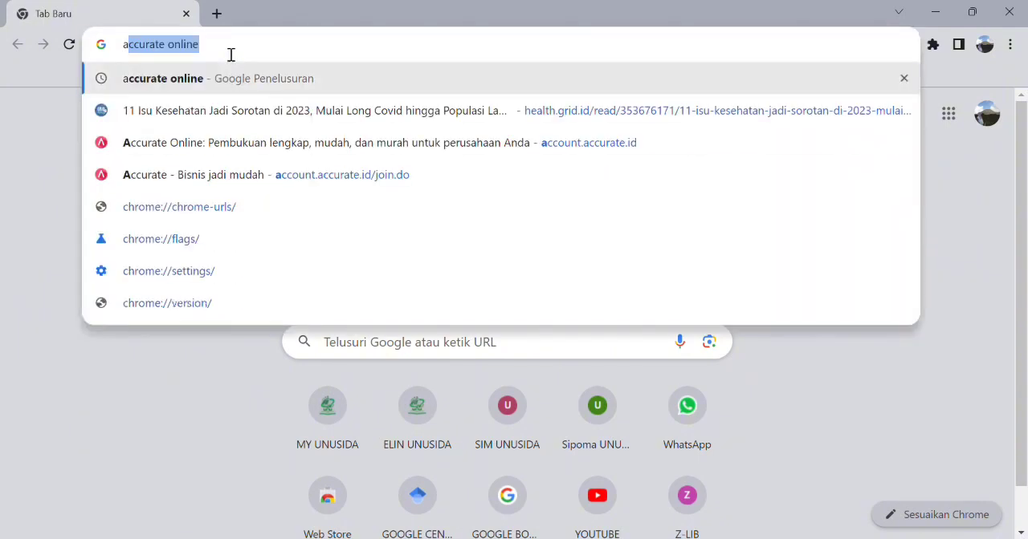
type("online")
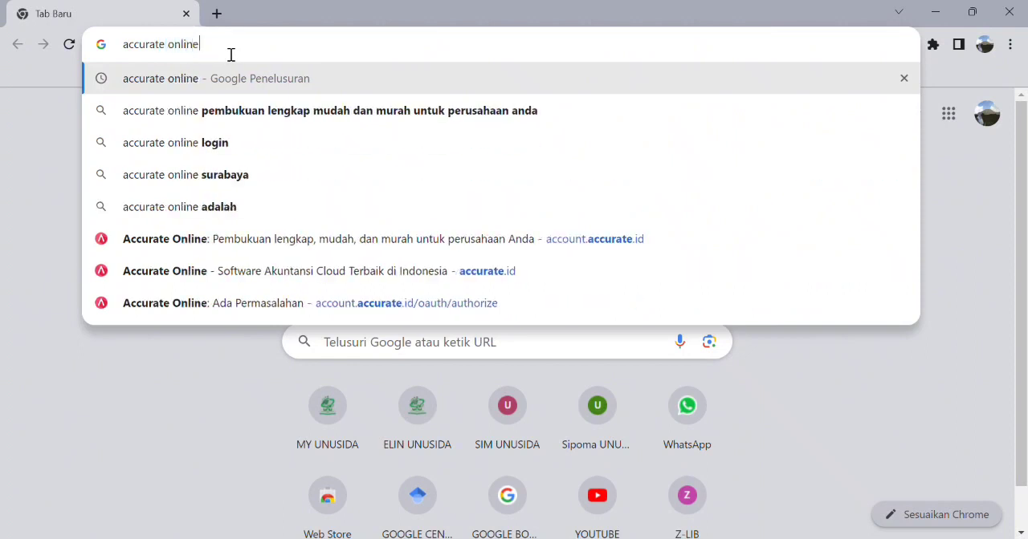
key("Return")
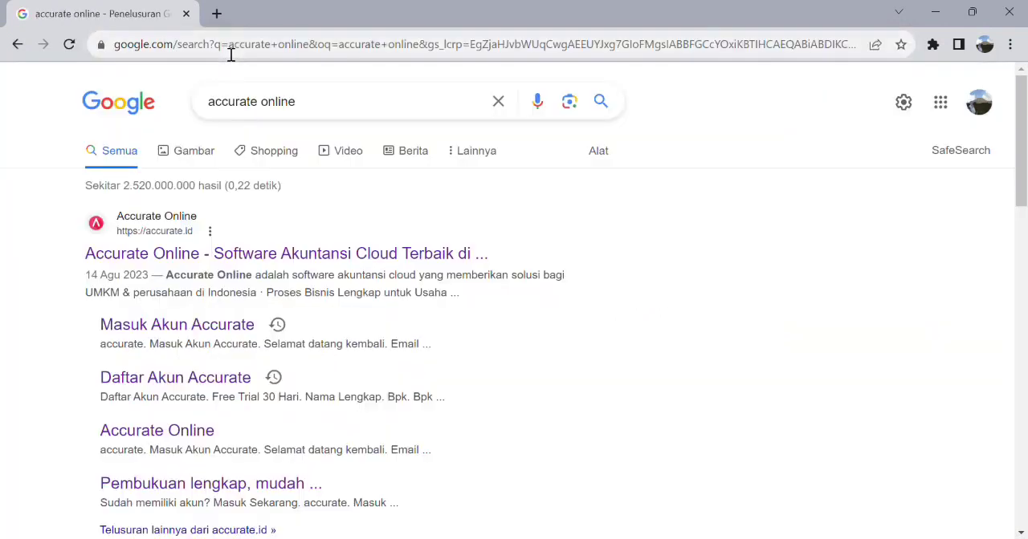
middle_click(227, 268)
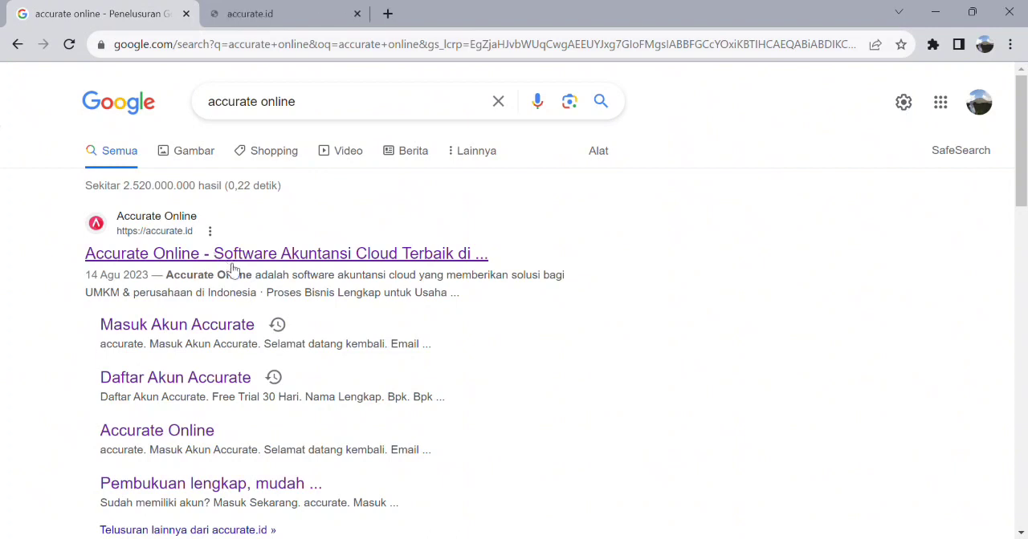
left_click(253, 17)
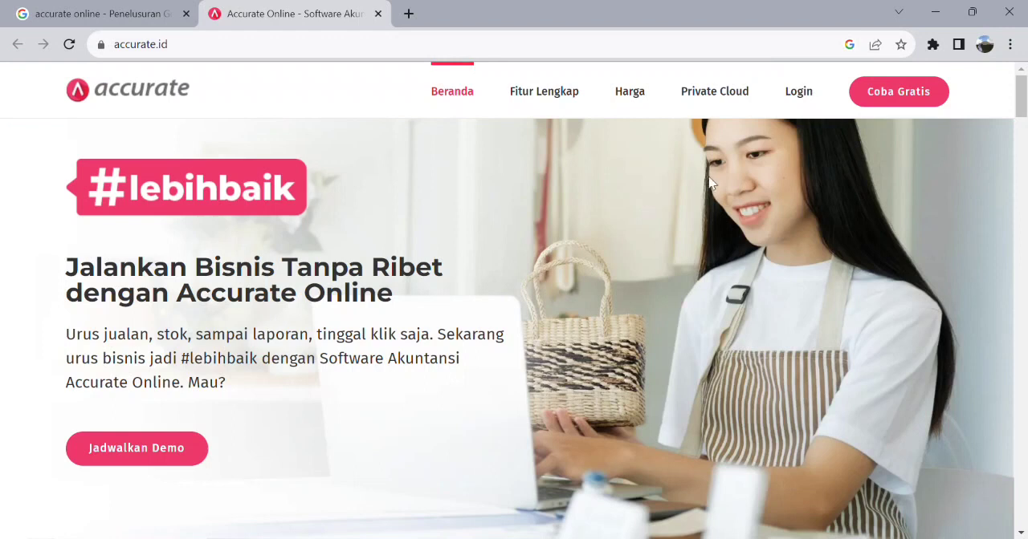
left_click(898, 103)
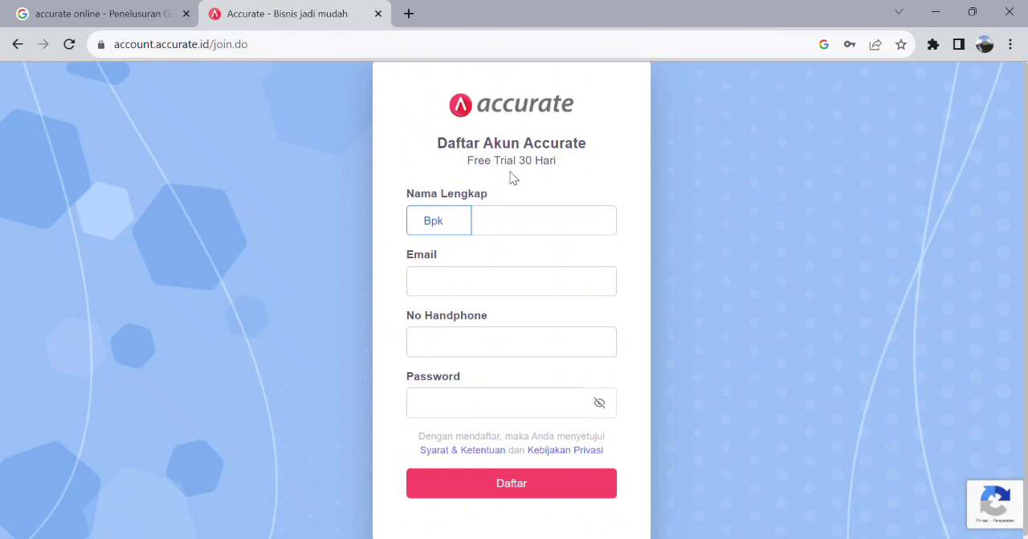
left_click(455, 226)
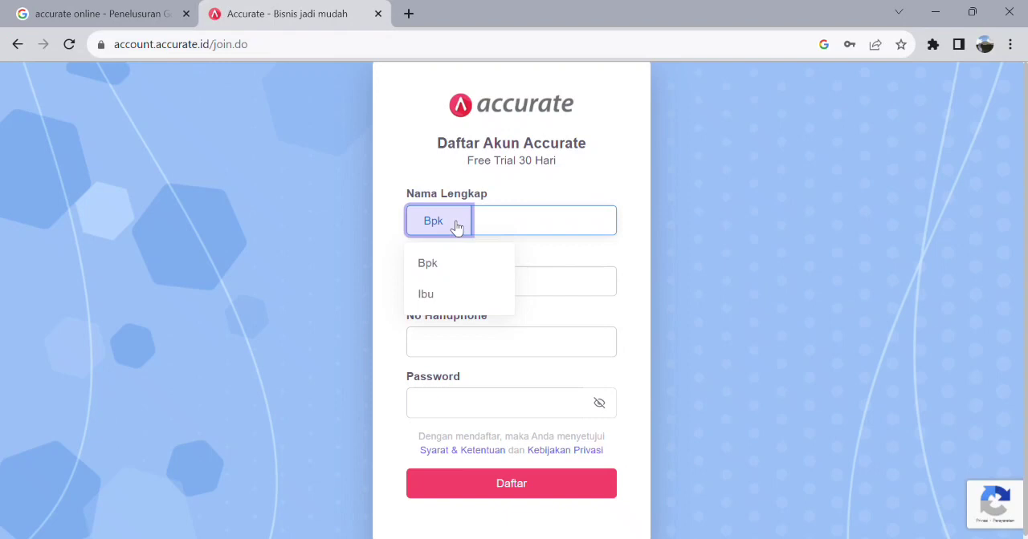
left_click(461, 268)
left_click(458, 231)
left_click(460, 295)
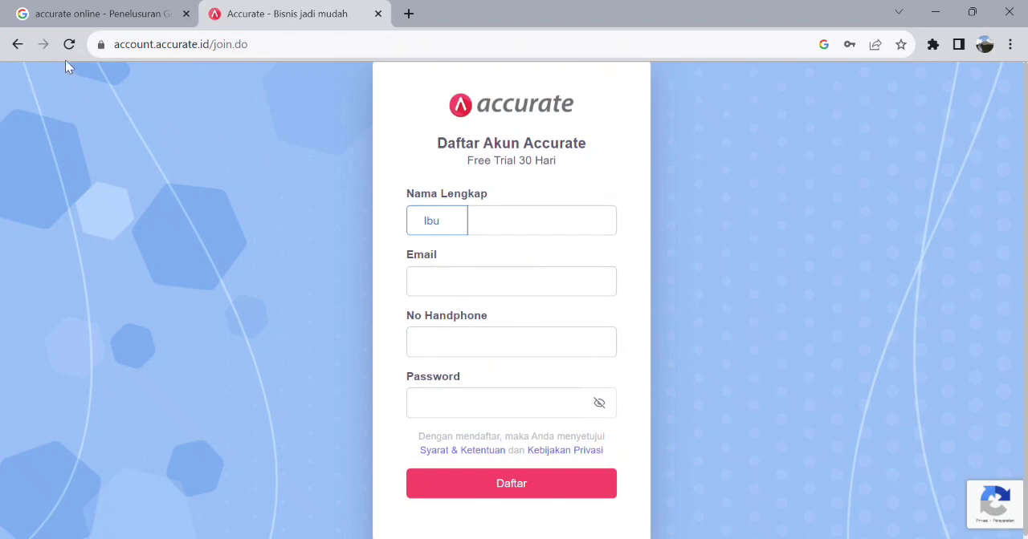
left_click(16, 45)
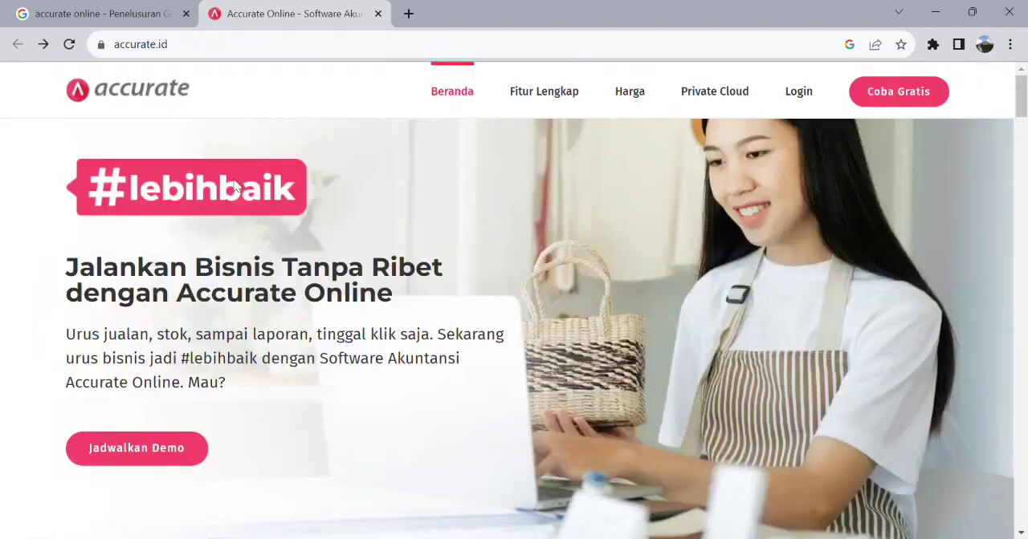
- Log in to the Accurate account by filling in the account e-mail and the account password
left_click(805, 98)
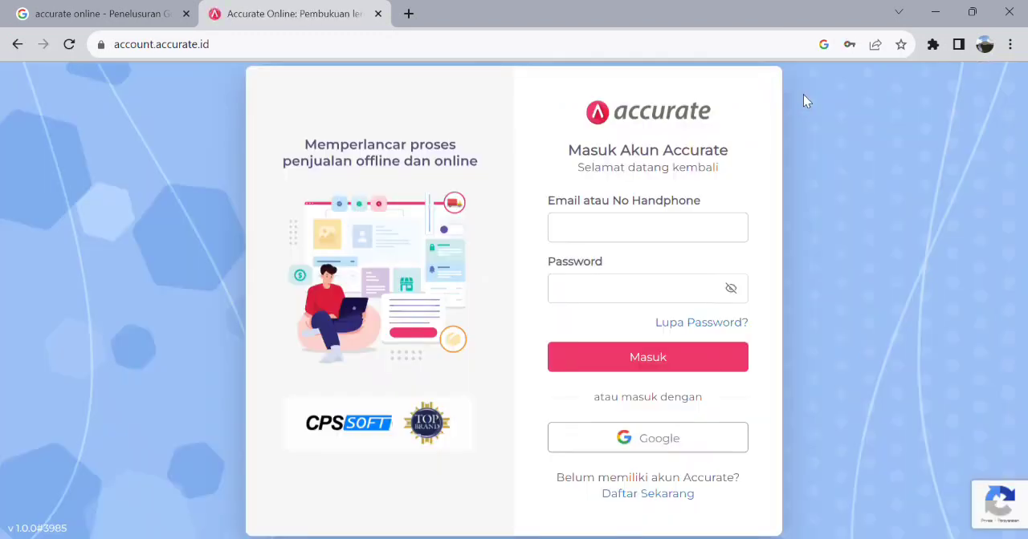
left_click(620, 230)
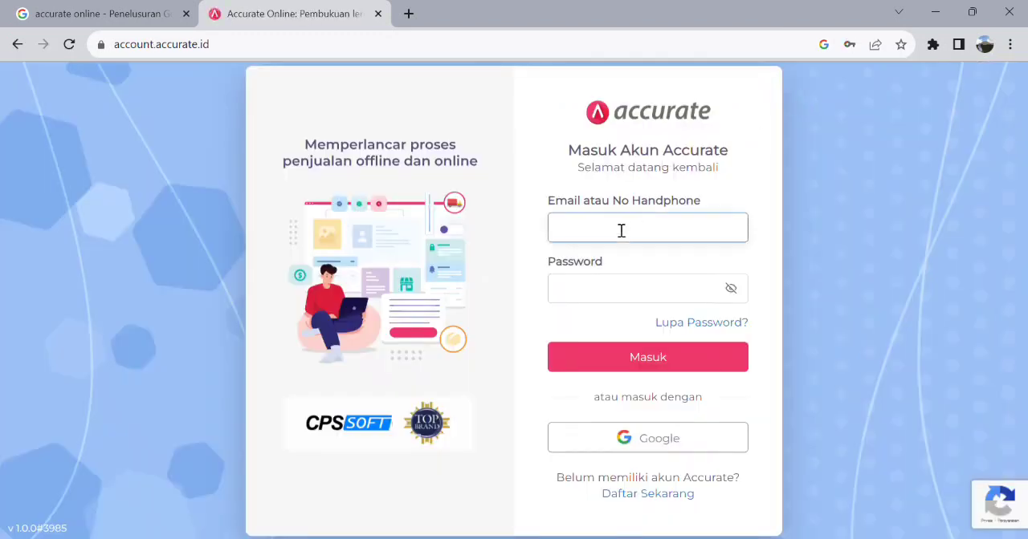
left_click(674, 276)
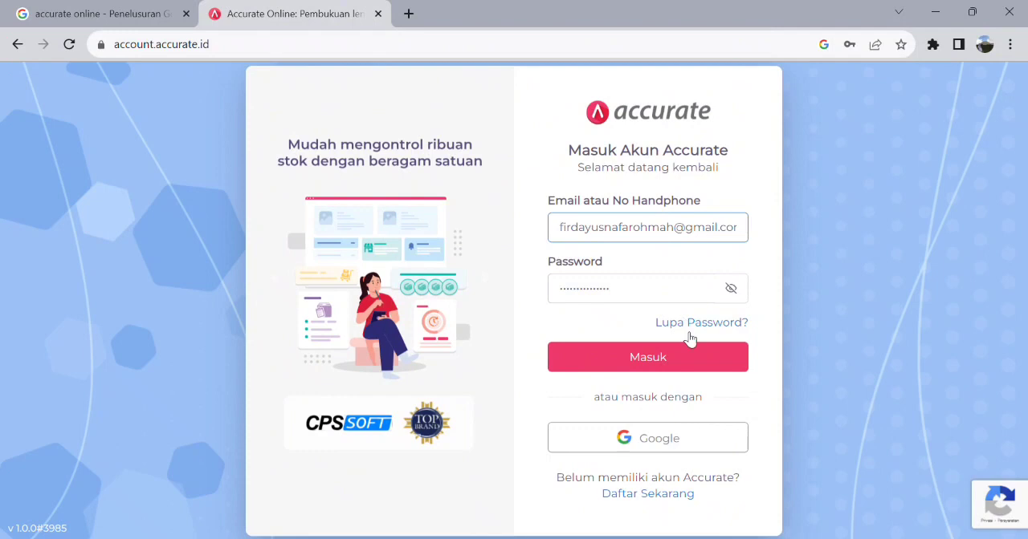
left_click(691, 365)
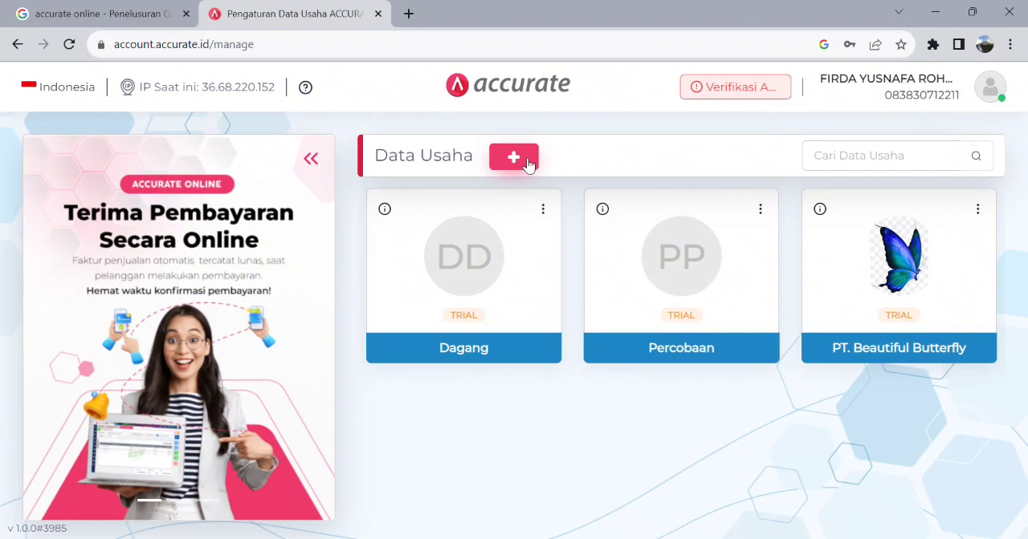
- Start a new Data Usaha entry and set its business name to "PT. Perusahaan AC"
left_click(514, 158)
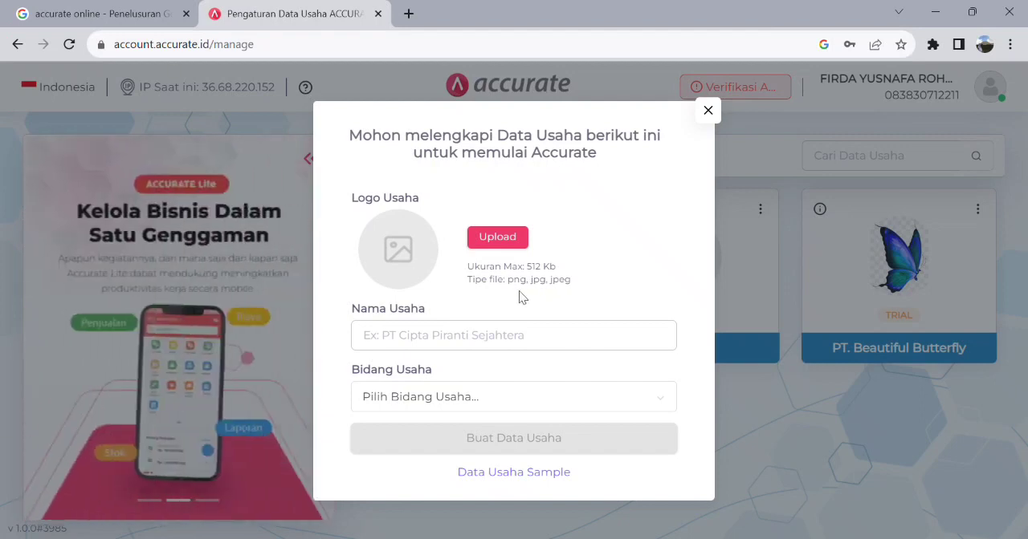
left_click(410, 346)
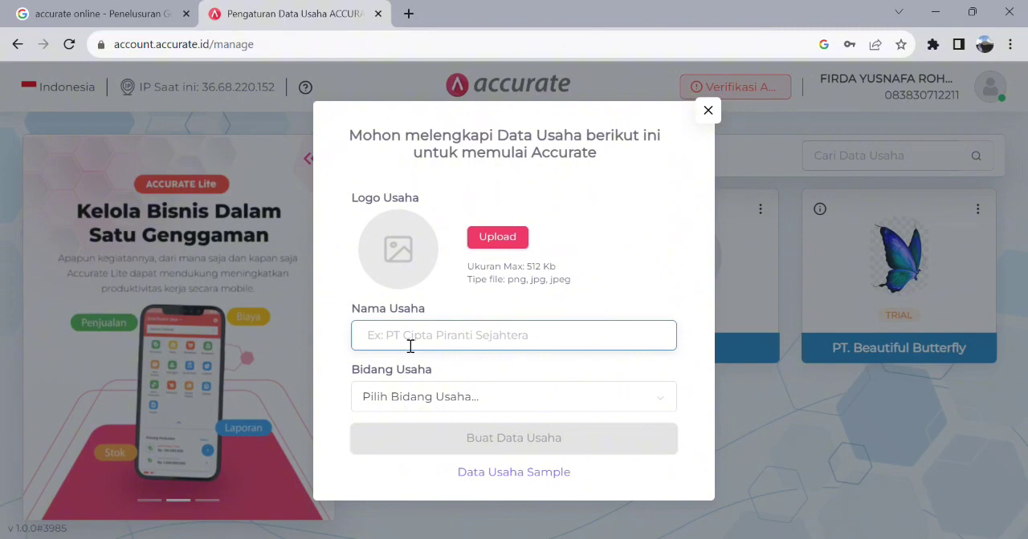
type("PT")
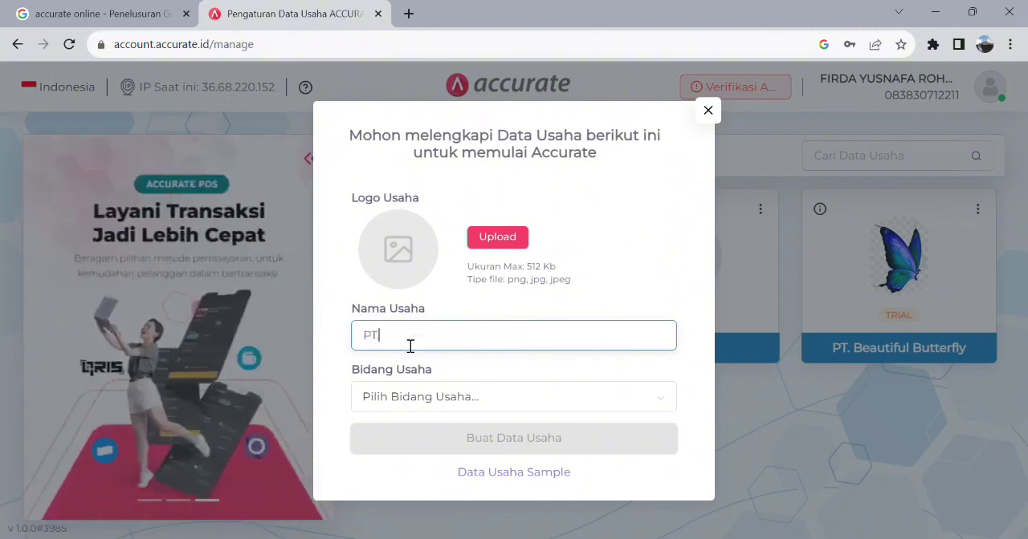
type(". Perusahaan AC")
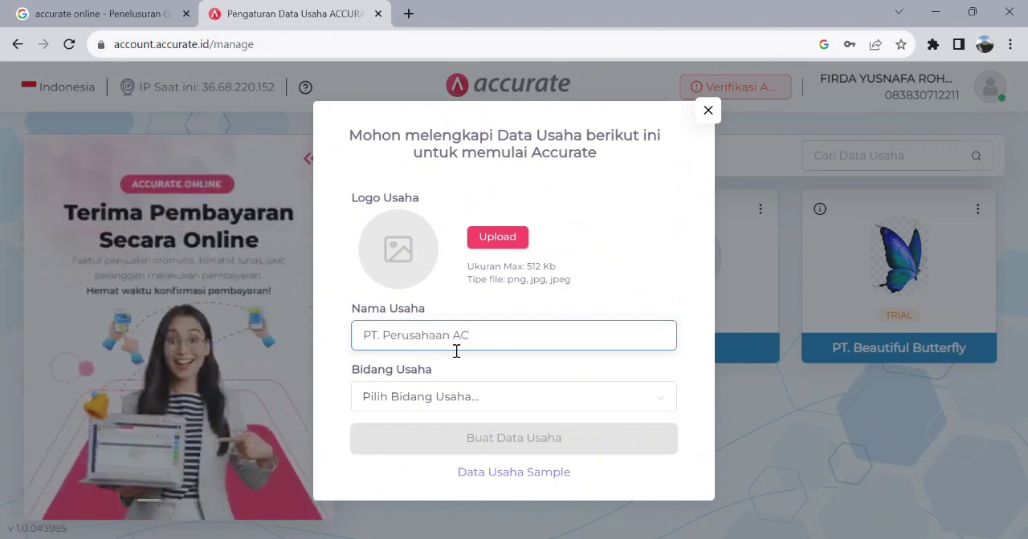
- Set the business field to Others (Lainnya), then create the new Data Usaha and open it
left_click(541, 397)
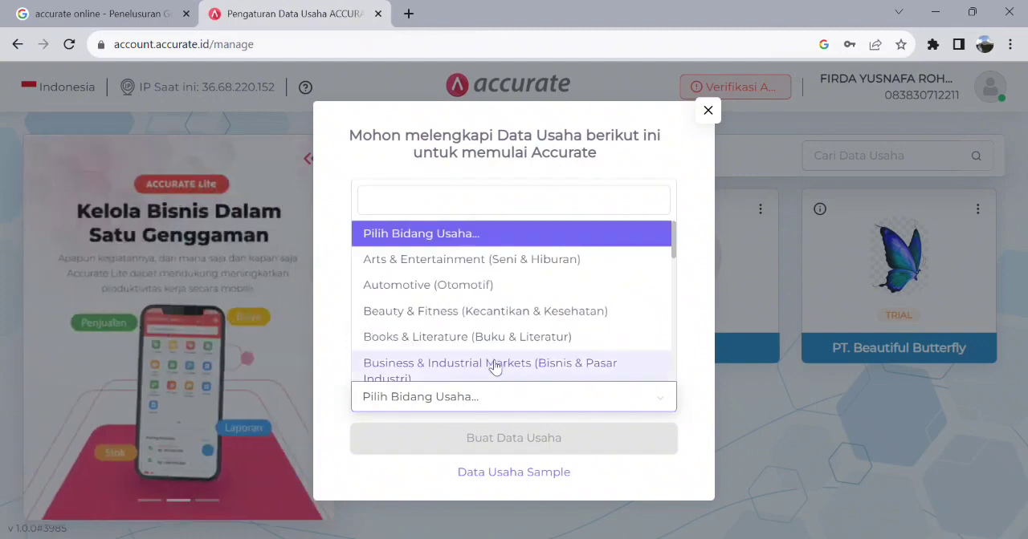
scroll(494, 293, "down", 2)
scroll(498, 295, "down", 2)
scroll(498, 298, "up", 5)
scroll(498, 298, "down", 9)
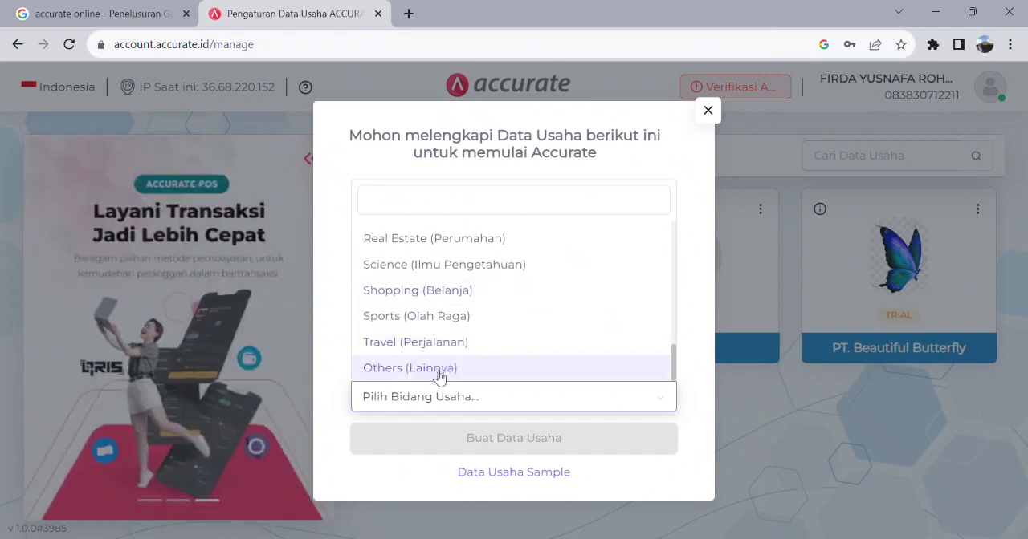
left_click(439, 370)
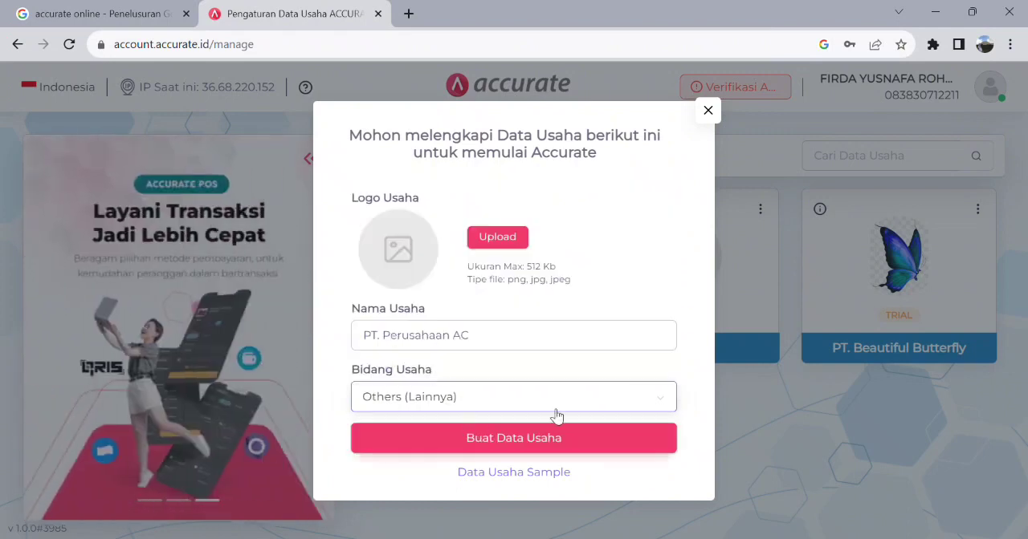
left_click(608, 448)
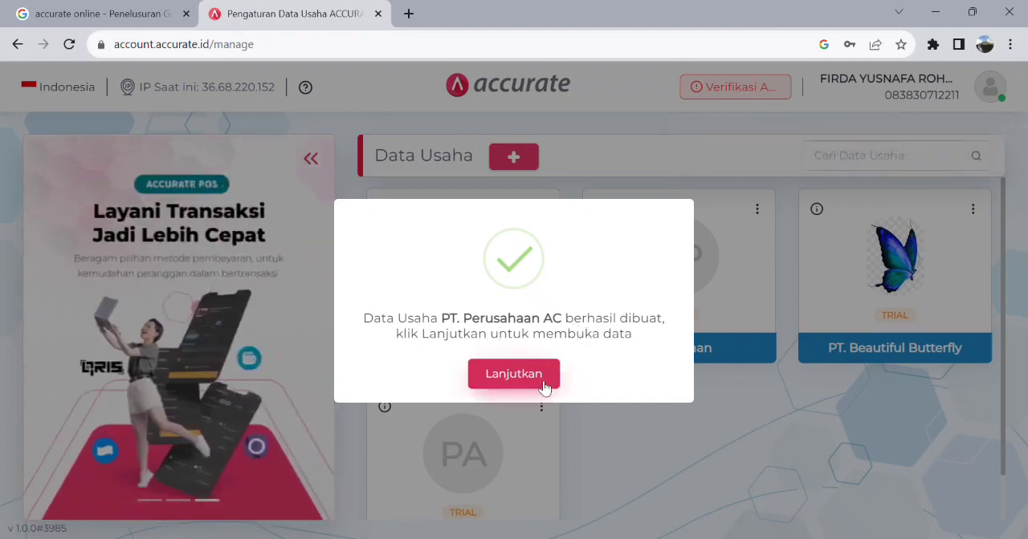
left_click(544, 384)
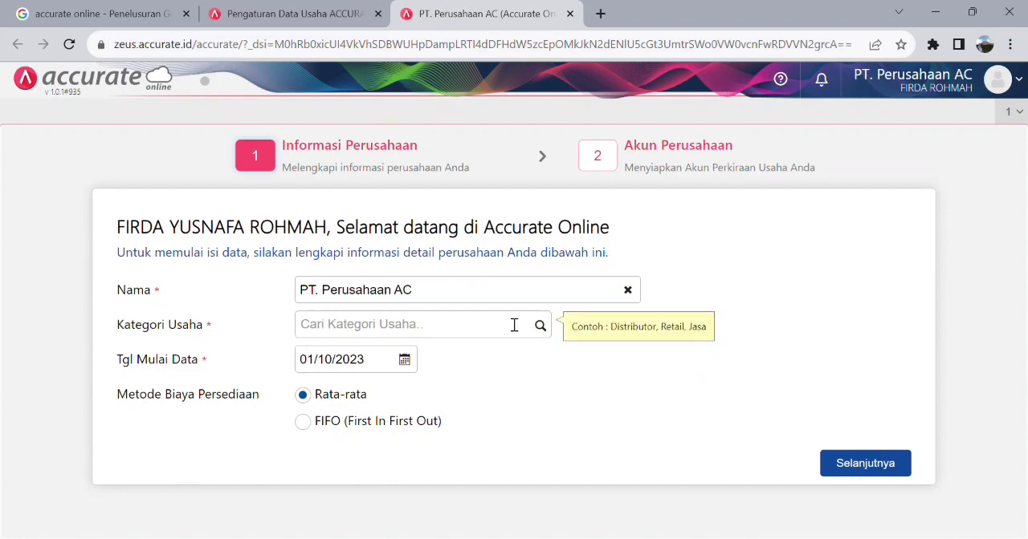
- Fill in the company information with category JASA, data start date 01/10/2023 and the FIFO inventory costing method
left_click(540, 326)
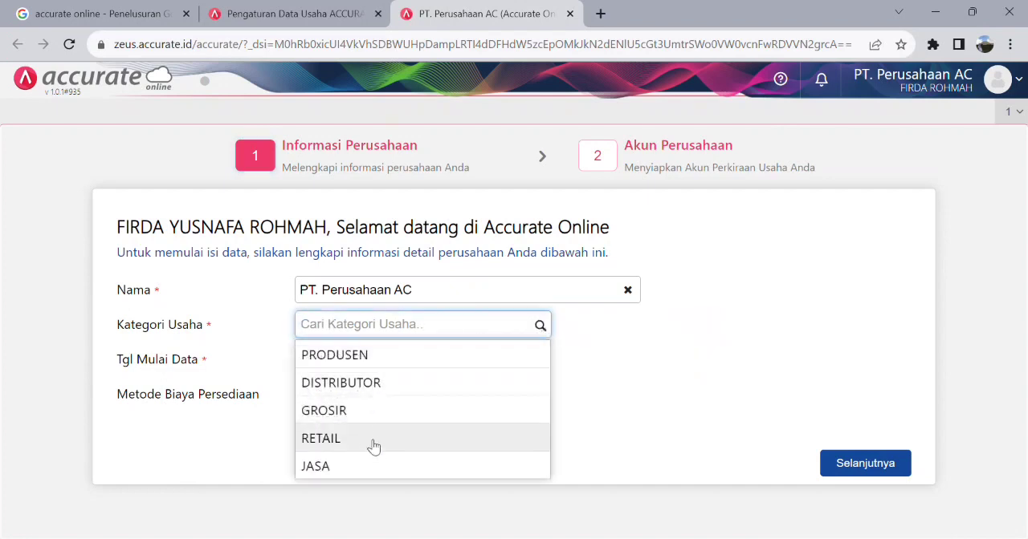
left_click(349, 476)
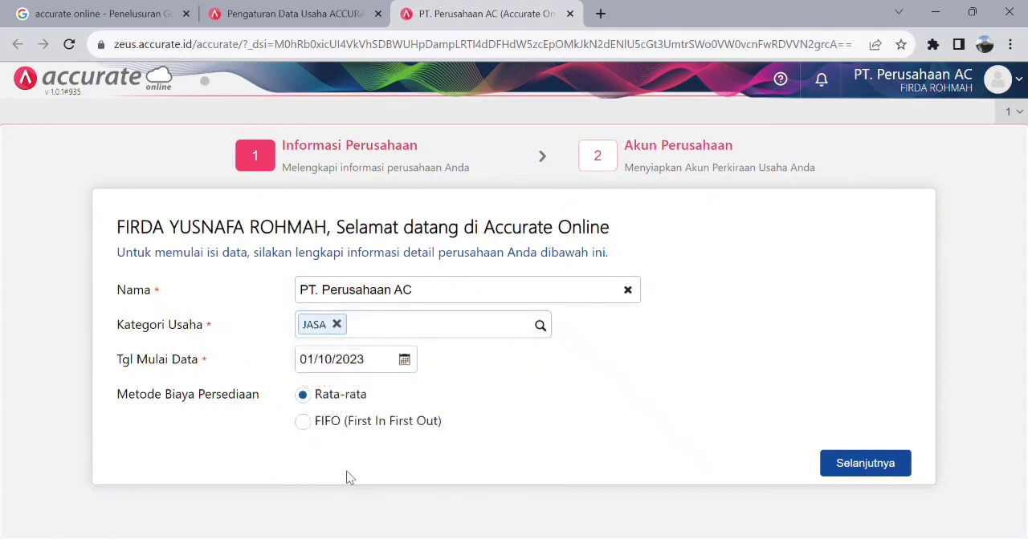
left_click(411, 364)
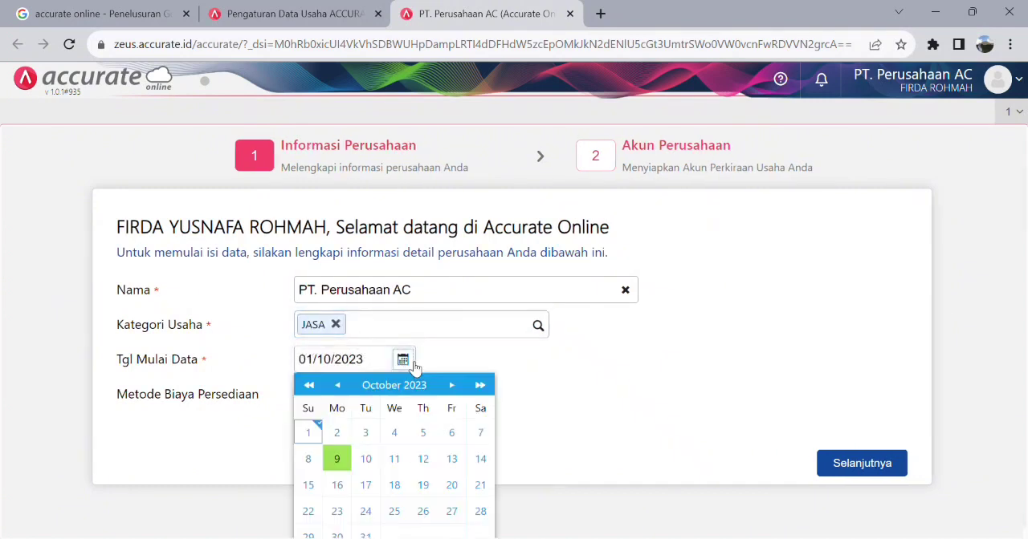
left_click(309, 434)
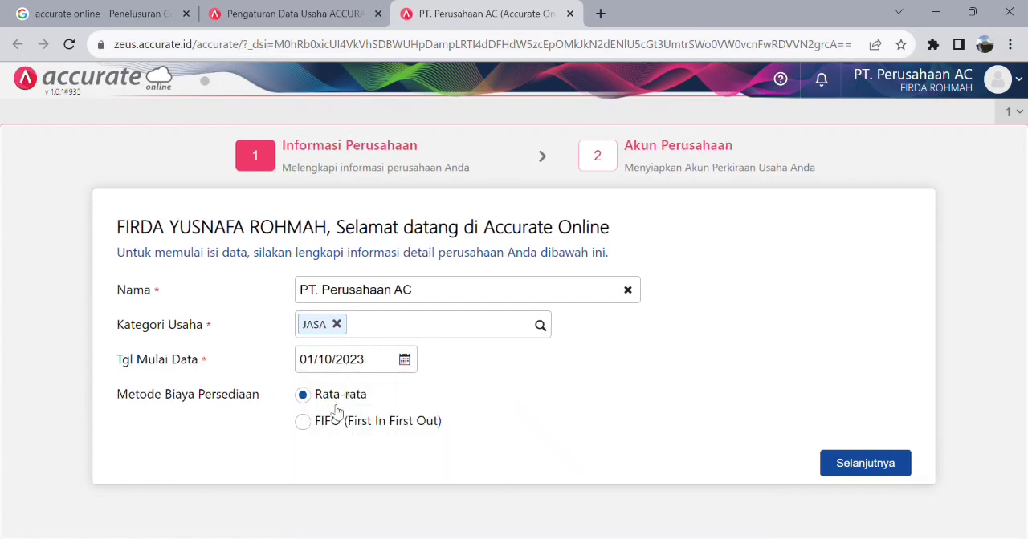
left_click(306, 425)
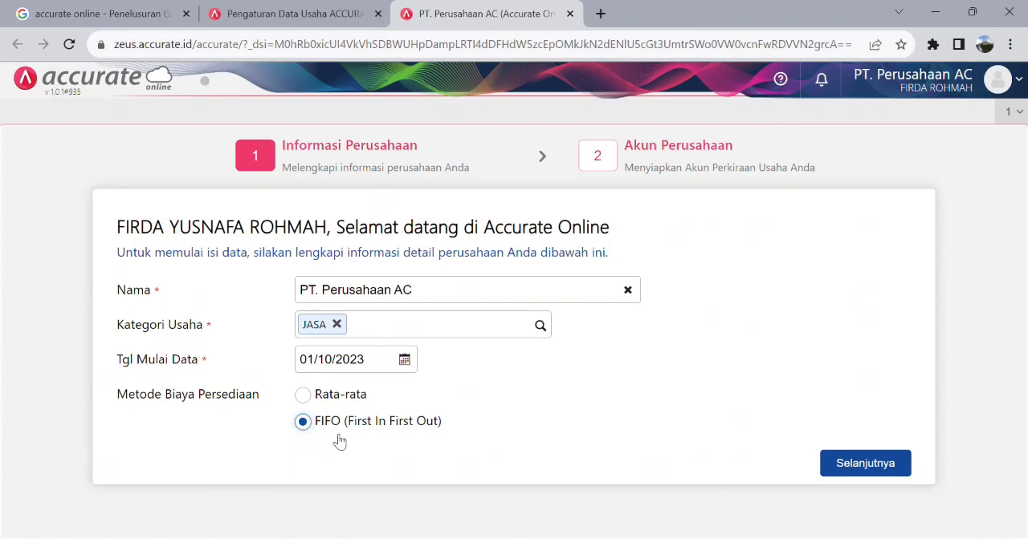
- Finish the company setup with the automatically created account list and close the Berita page
left_click(865, 472)
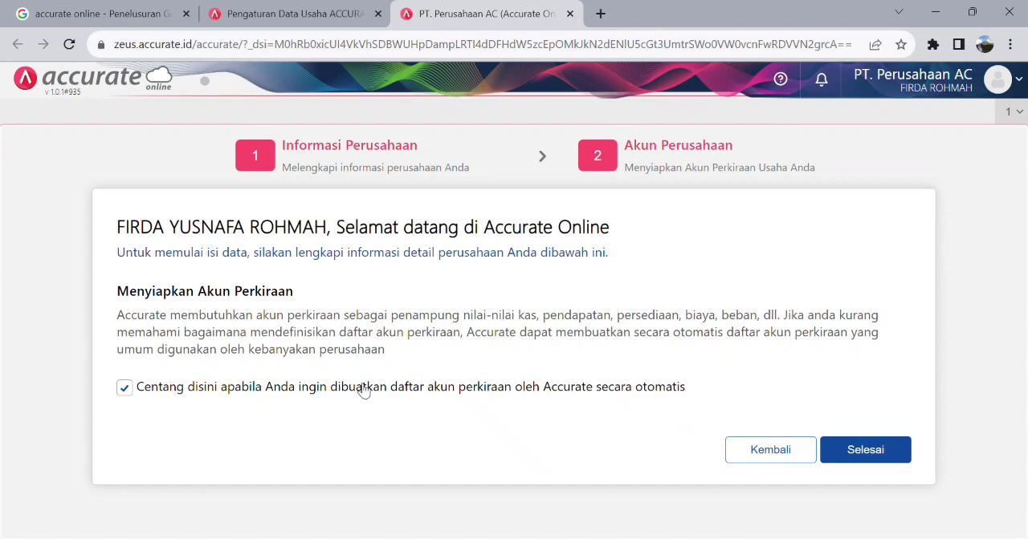
left_click(906, 456)
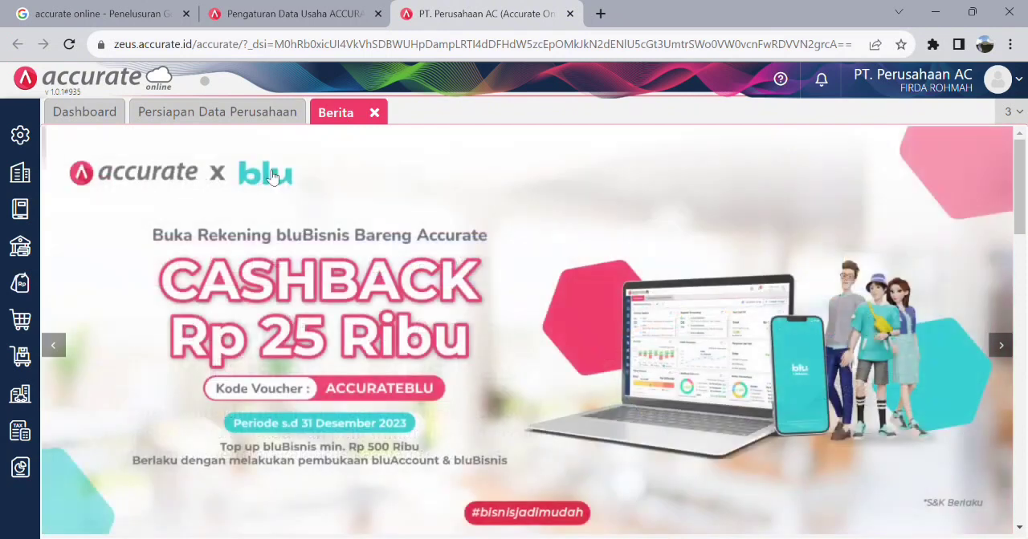
left_click(374, 113)
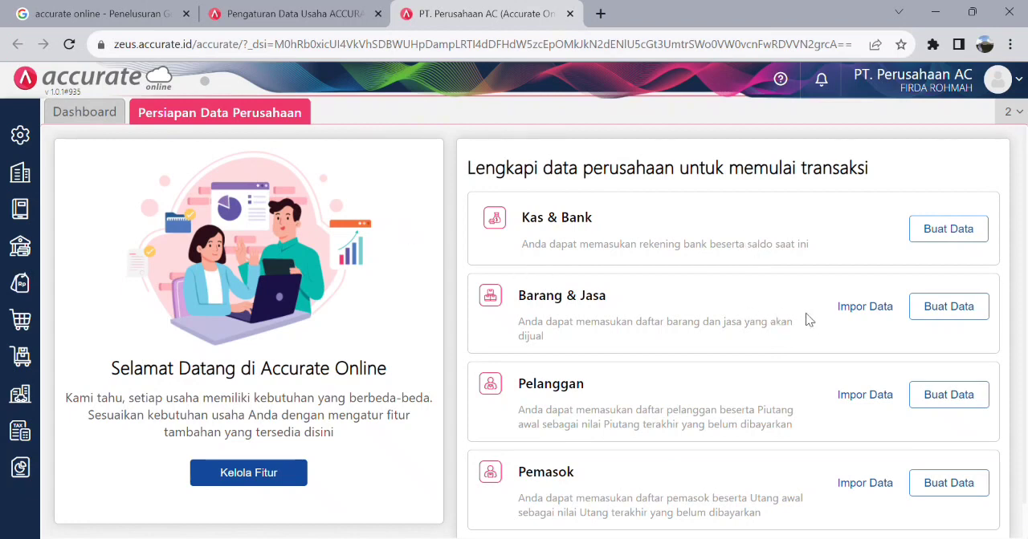
left_click(867, 307)
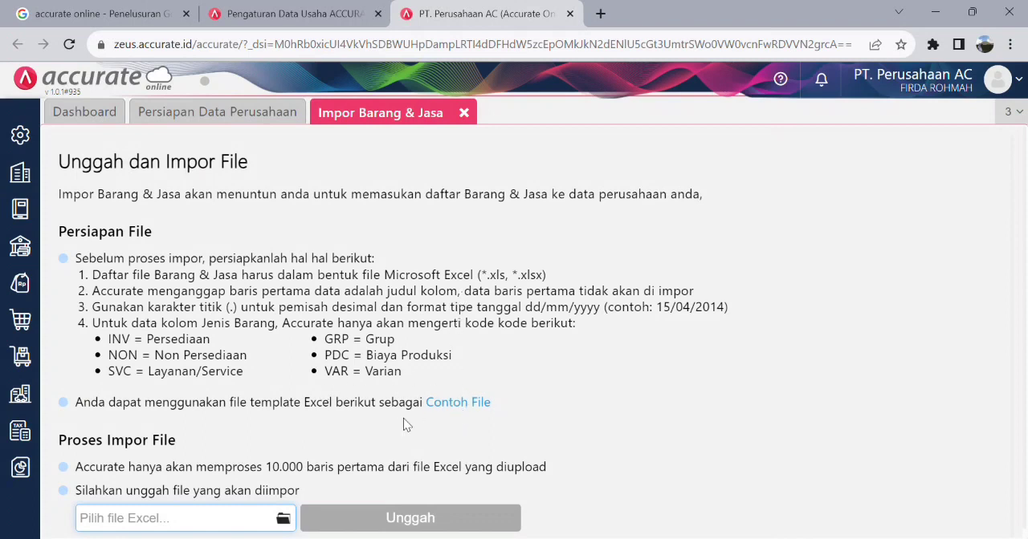
left_click(282, 519)
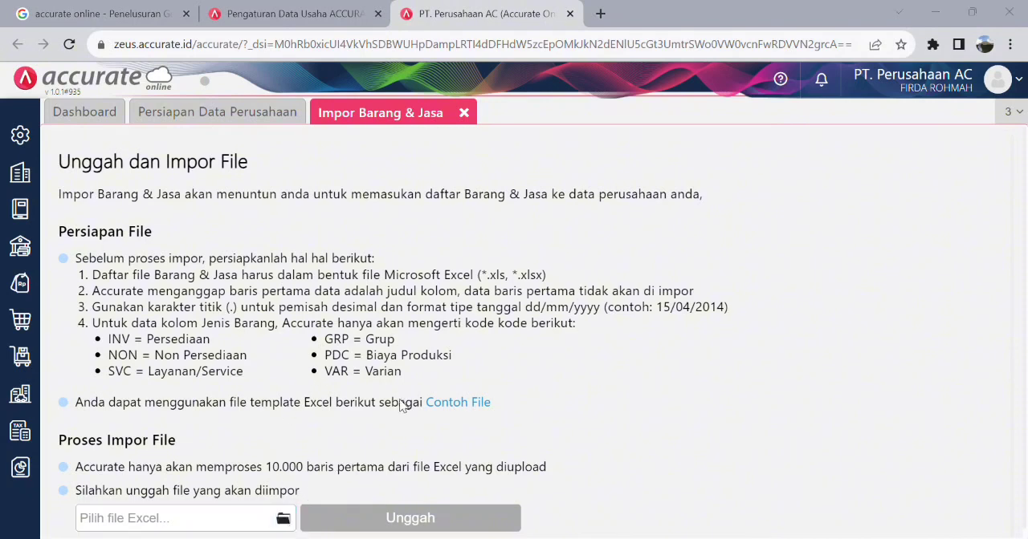
left_click(488, 9)
left_click(464, 113)
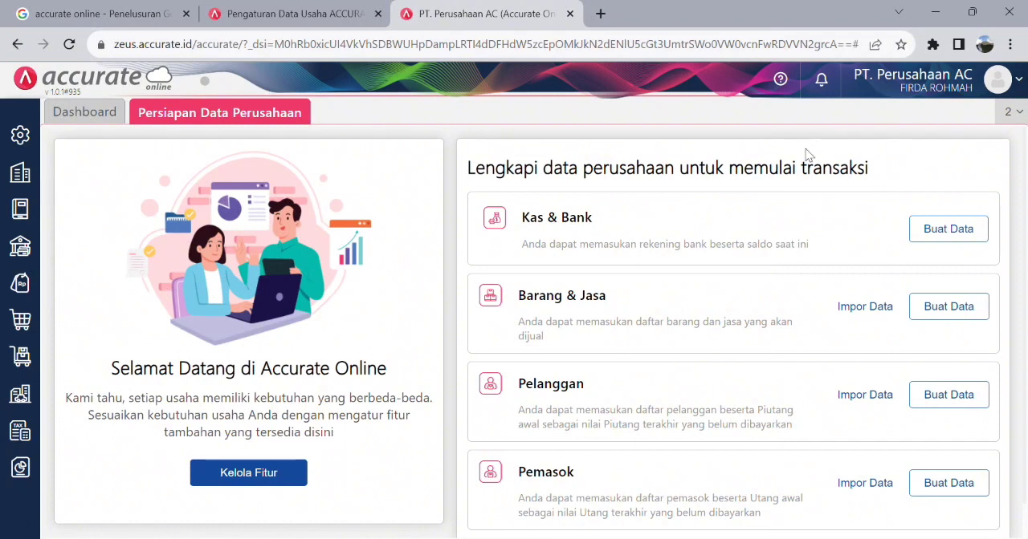
- Start a new receipt (Penerimaan) into Bank BCA dated 01/10/2023
left_click(22, 249)
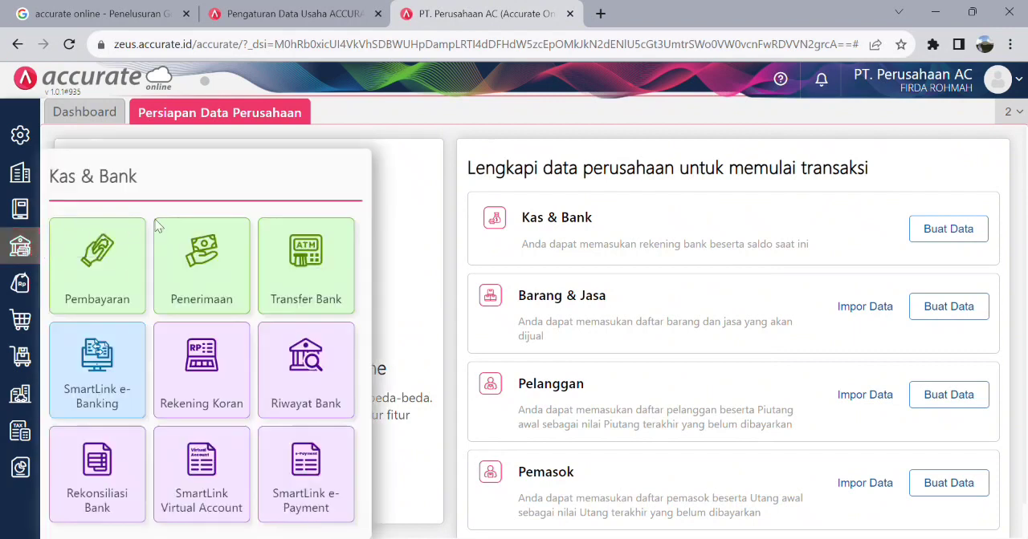
left_click(228, 290)
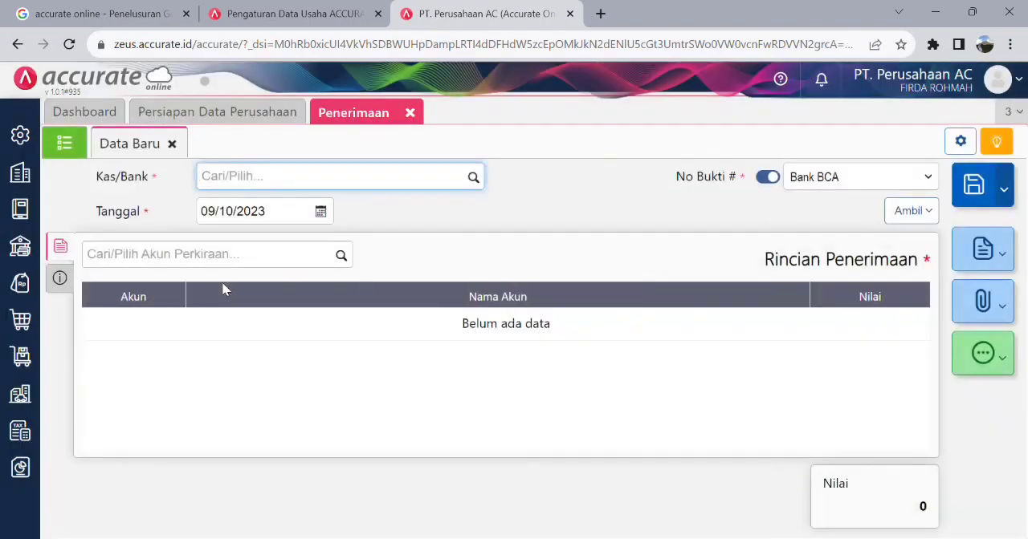
left_click(476, 182)
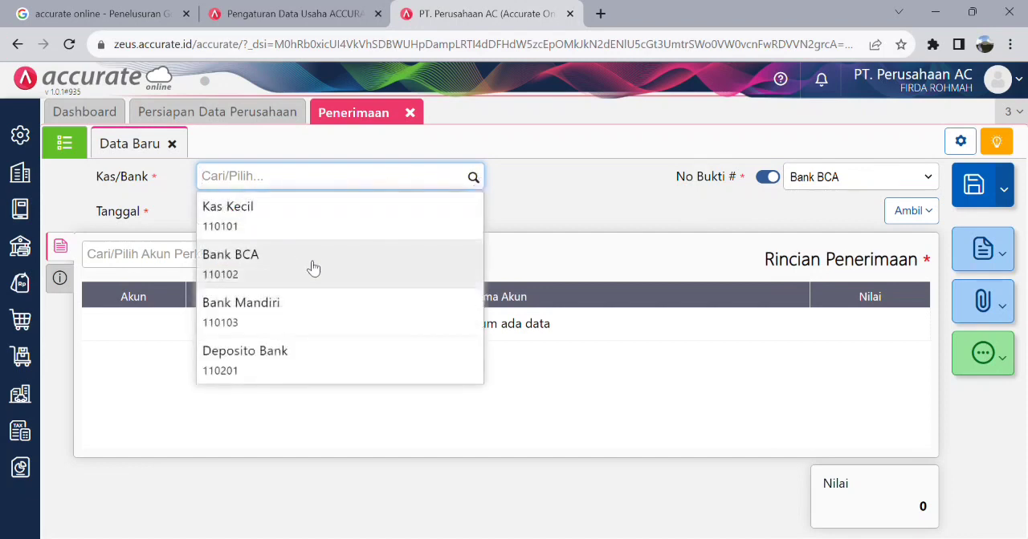
left_click(288, 276)
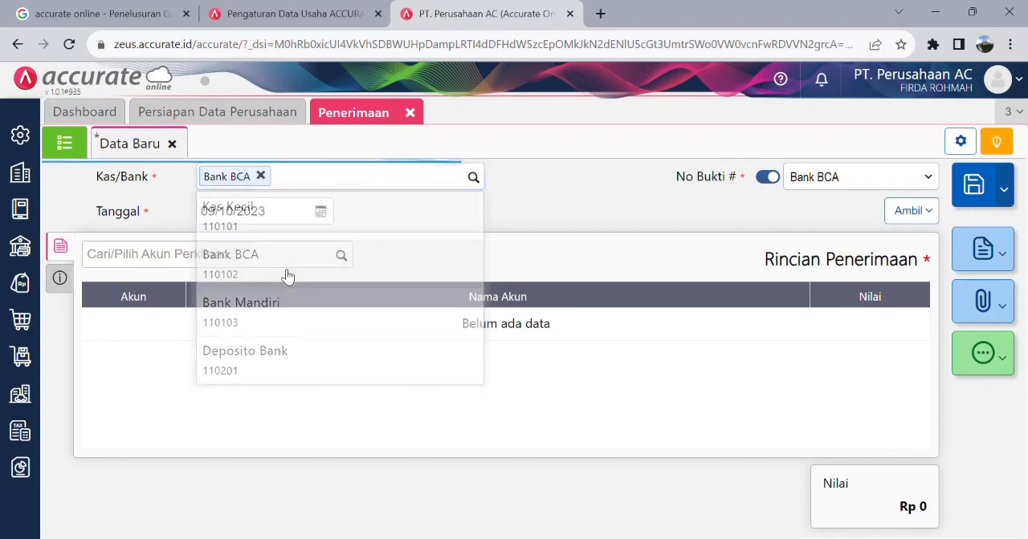
left_click(320, 213)
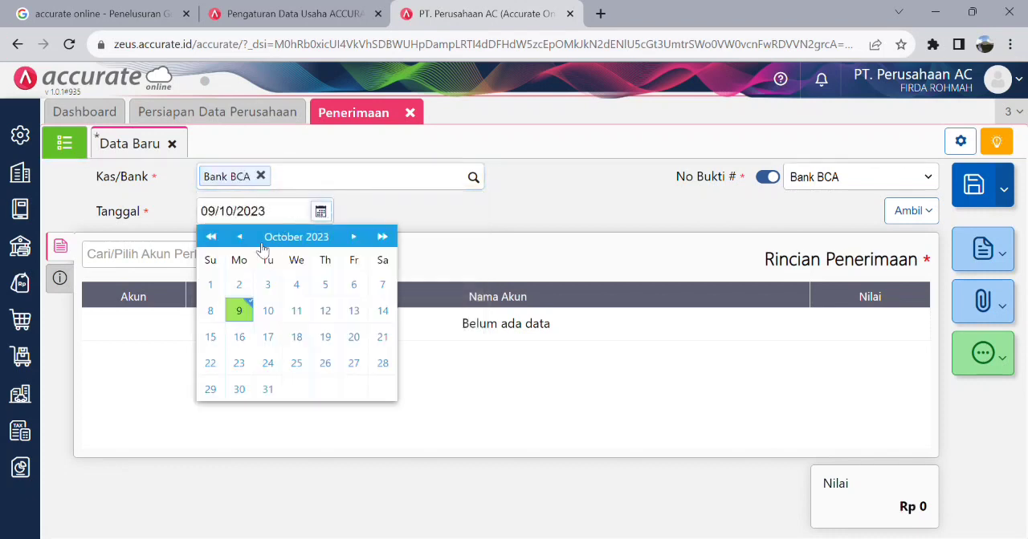
left_click(211, 284)
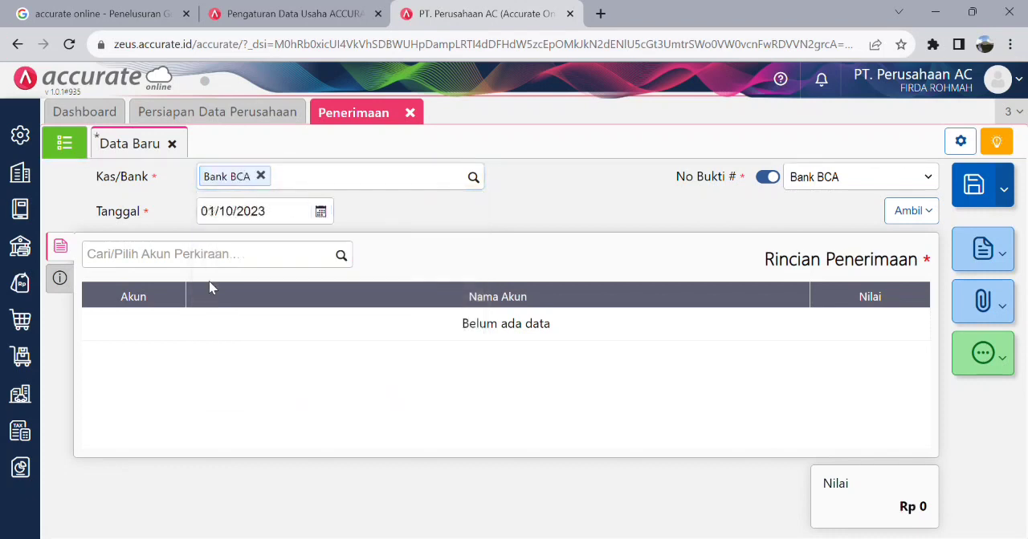
- Add an Equitas Saldo Awal line of Rp 100.000.000 to the receipt details
left_click(341, 257)
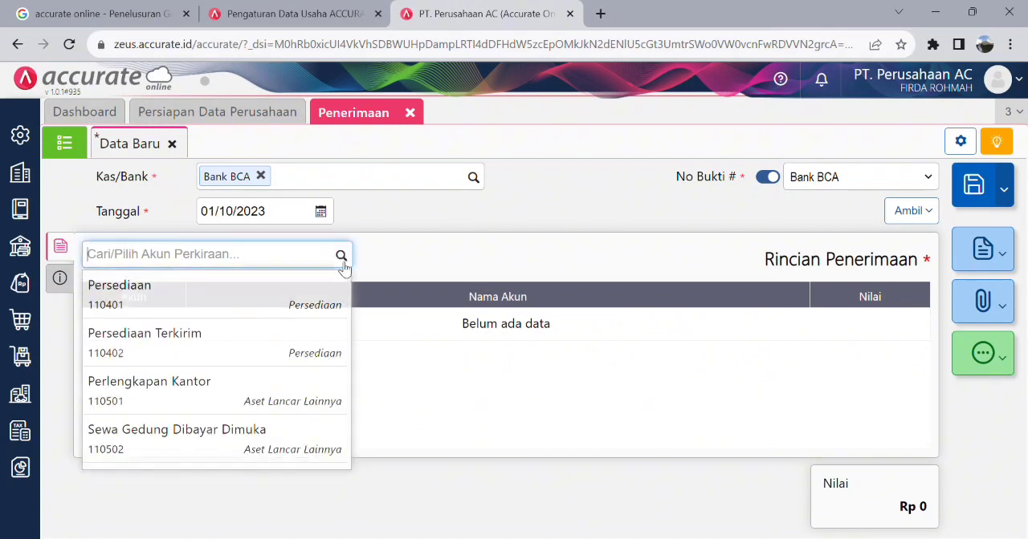
type("awal")
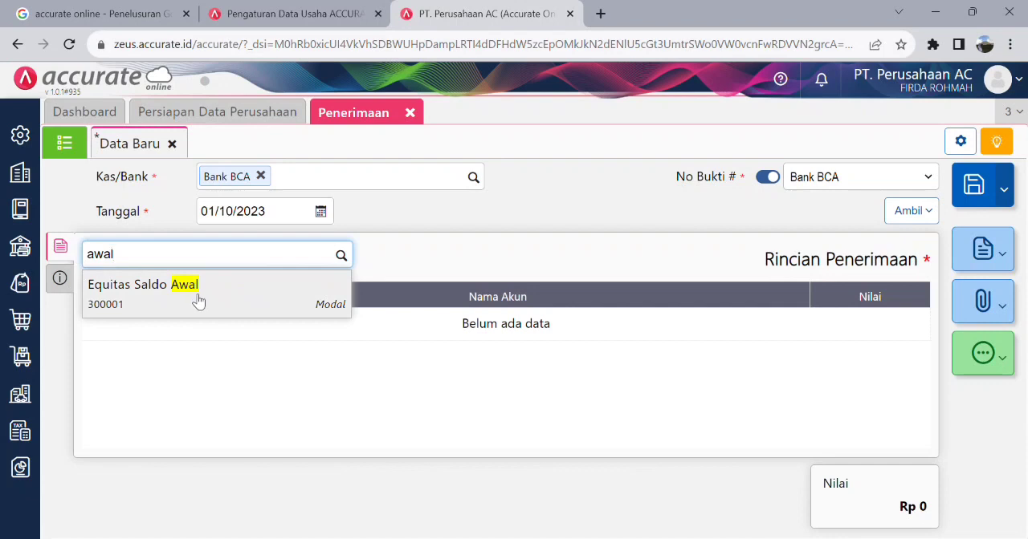
left_click(198, 300)
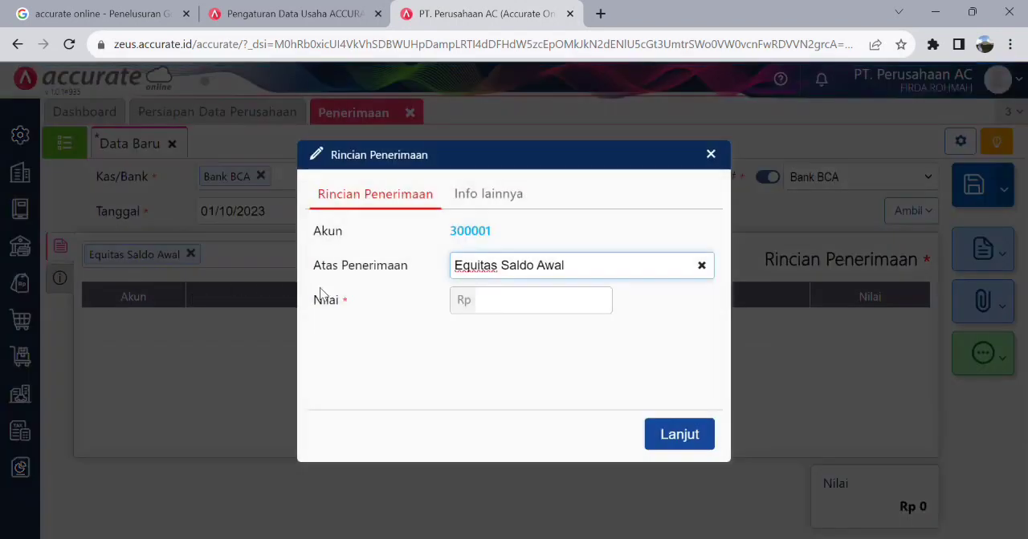
left_click(543, 307)
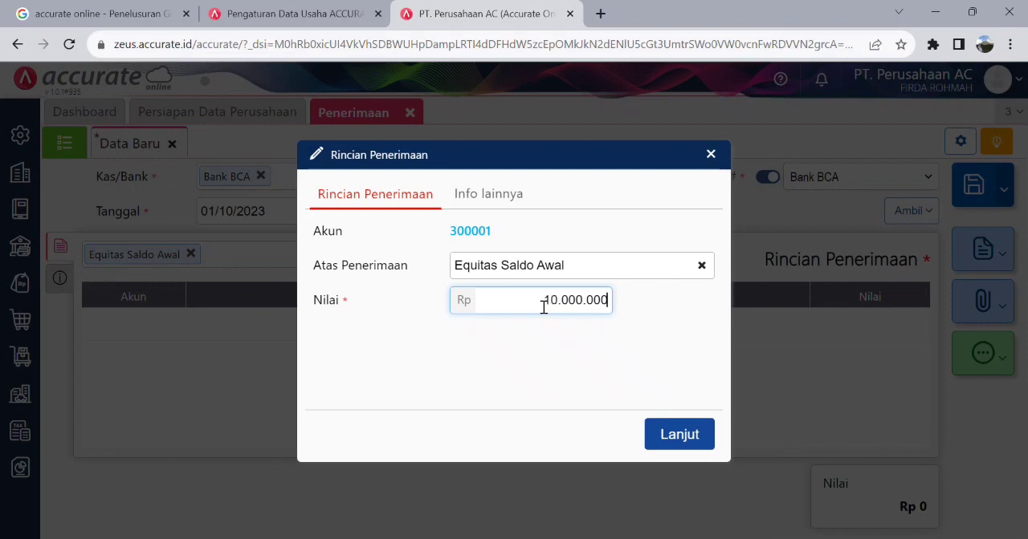
left_click(682, 433)
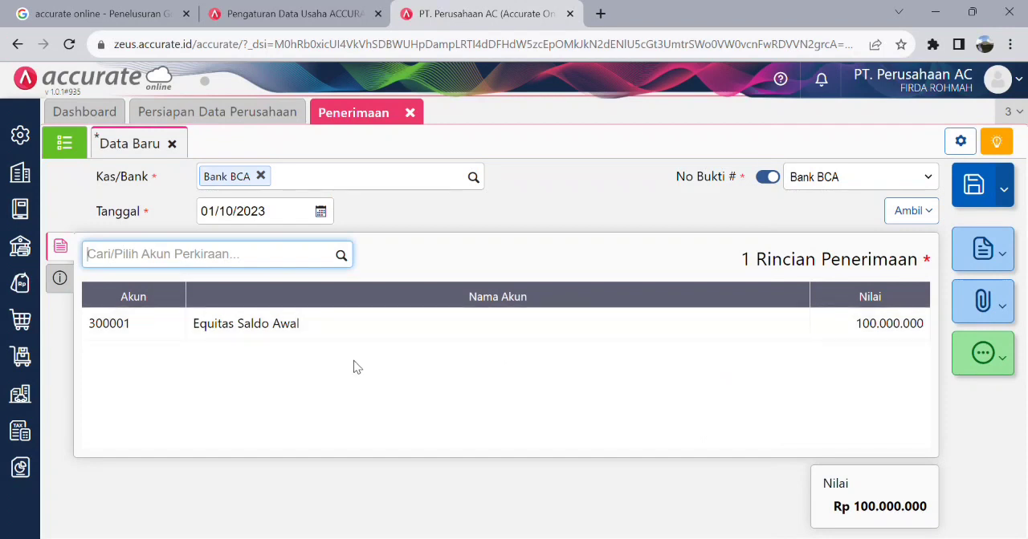
- Rename the Bank account (110102) in the Akun Perkiraan list to "Bank BCA", save it and return to the list
left_click(23, 220)
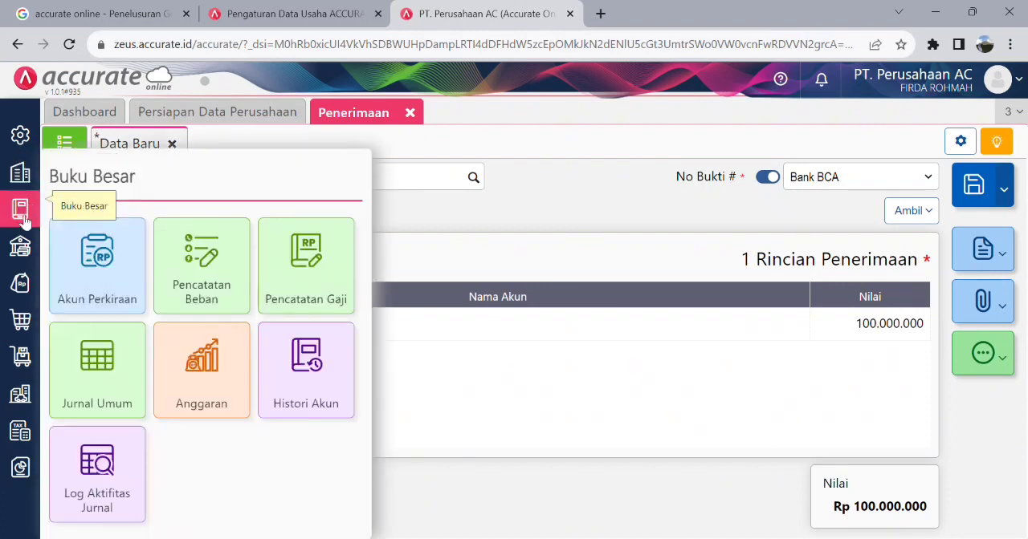
left_click(132, 285)
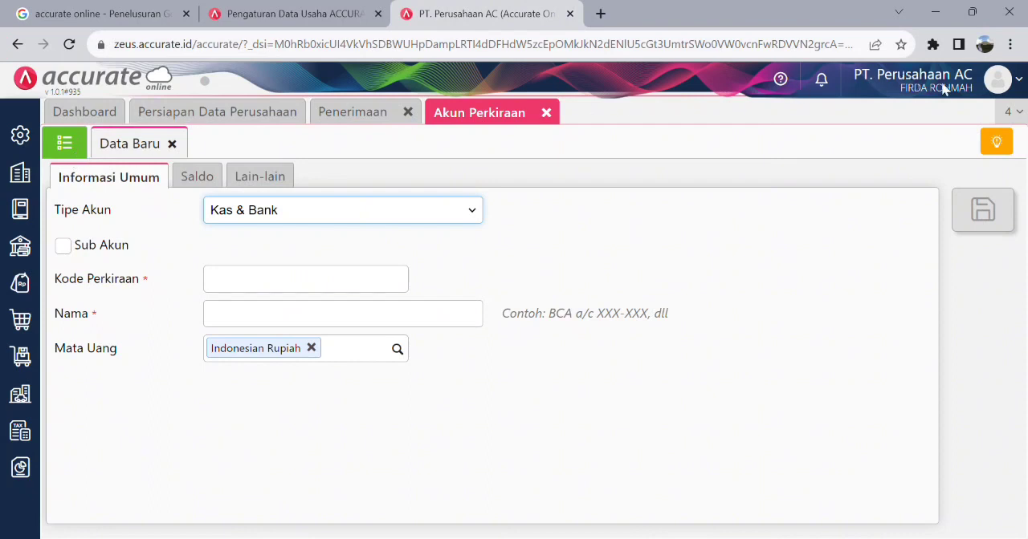
left_click(80, 149)
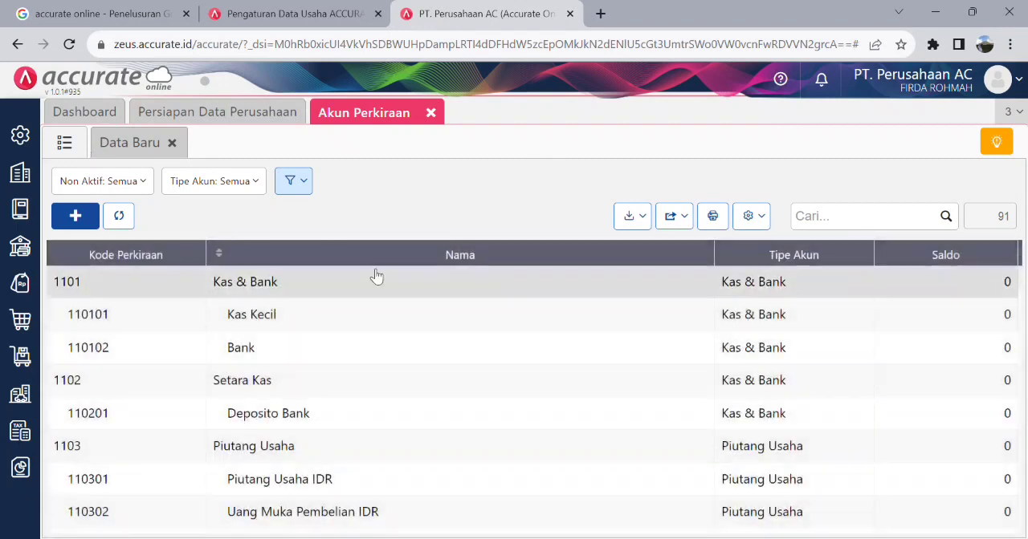
scroll(359, 335, "down", 1)
scroll(359, 336, "down", 5)
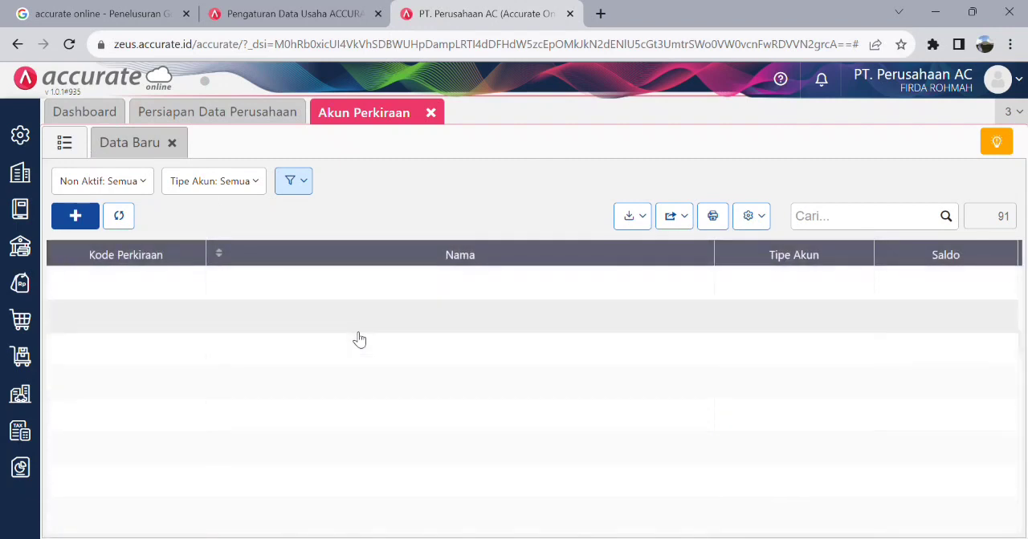
scroll(358, 337, "down", 6)
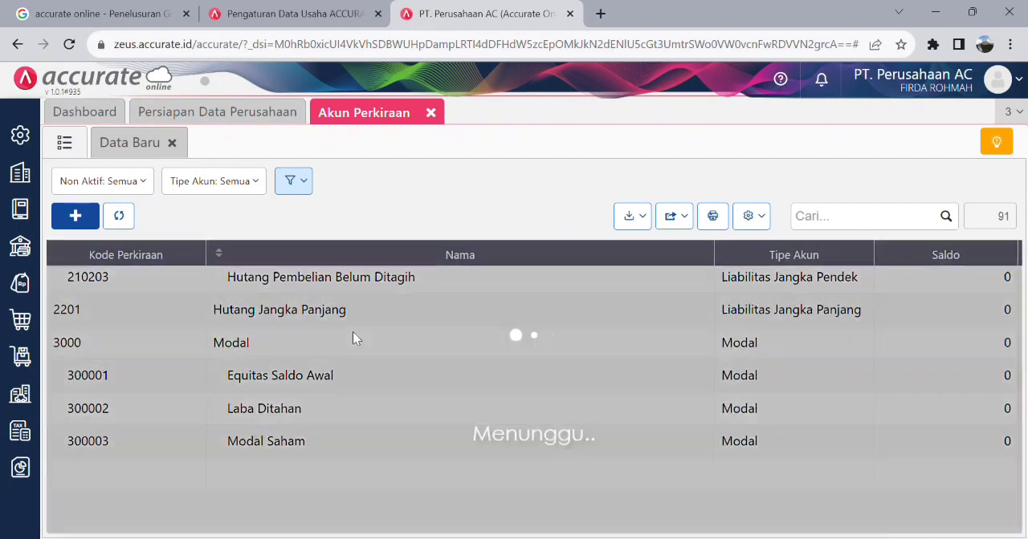
scroll(359, 339, "up", 10)
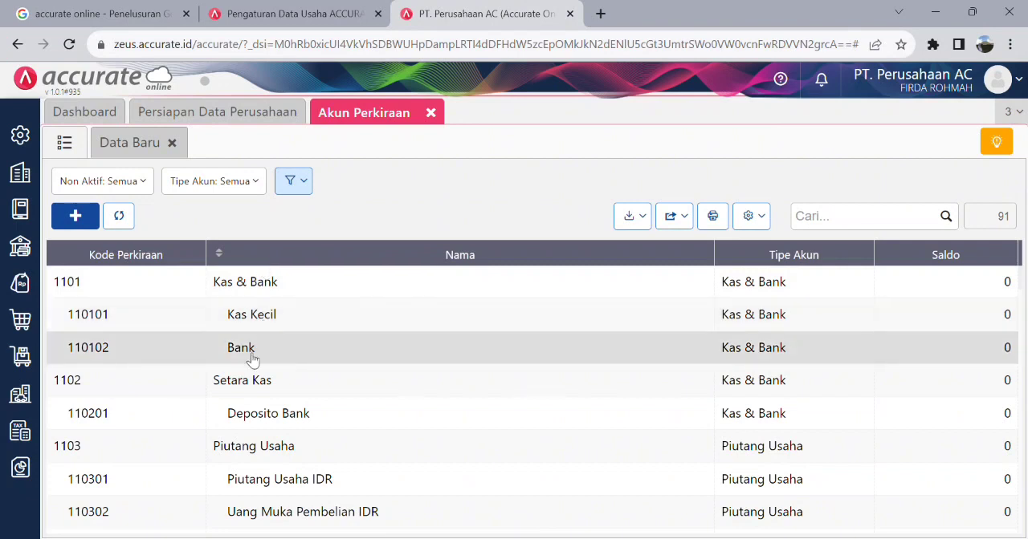
double_click(244, 353)
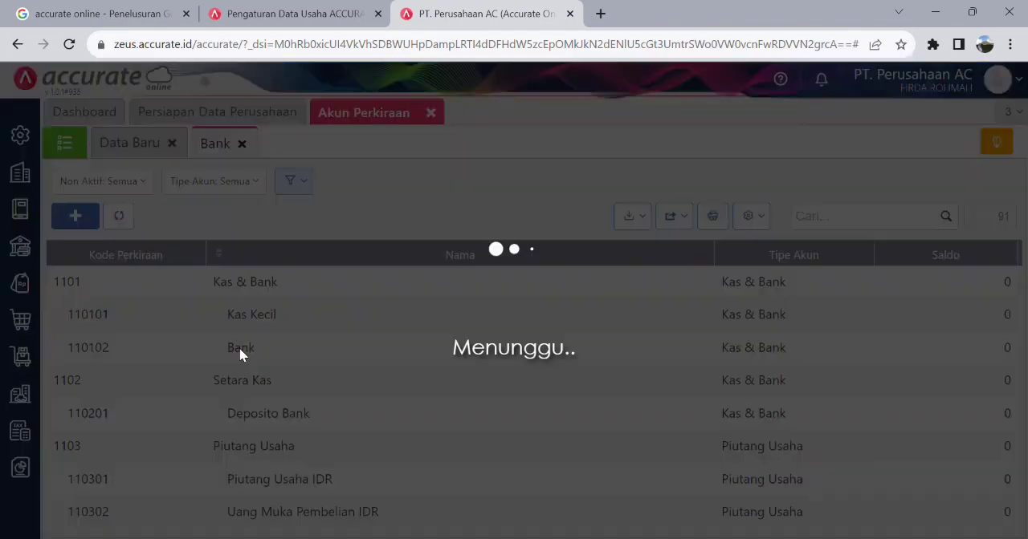
left_click(259, 315)
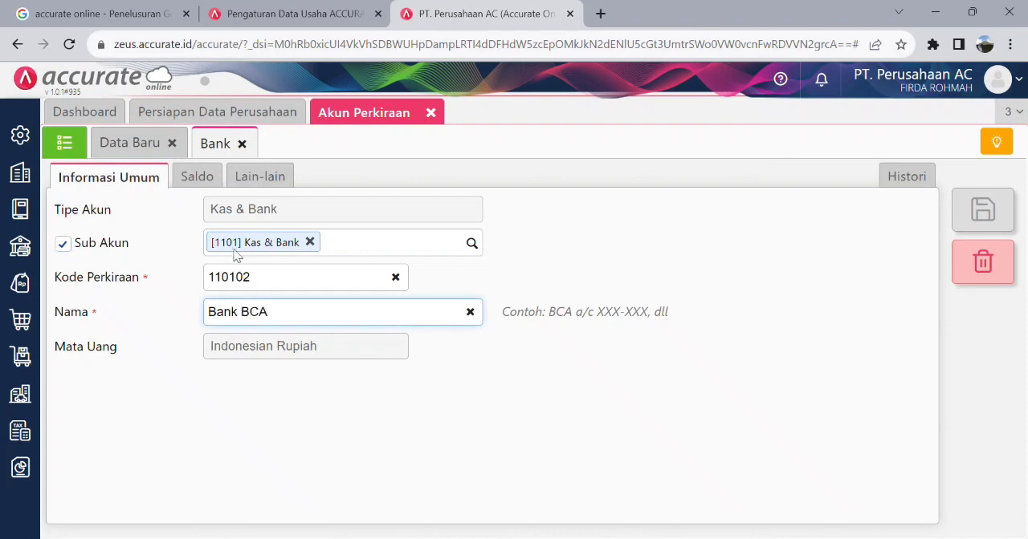
left_click(614, 408)
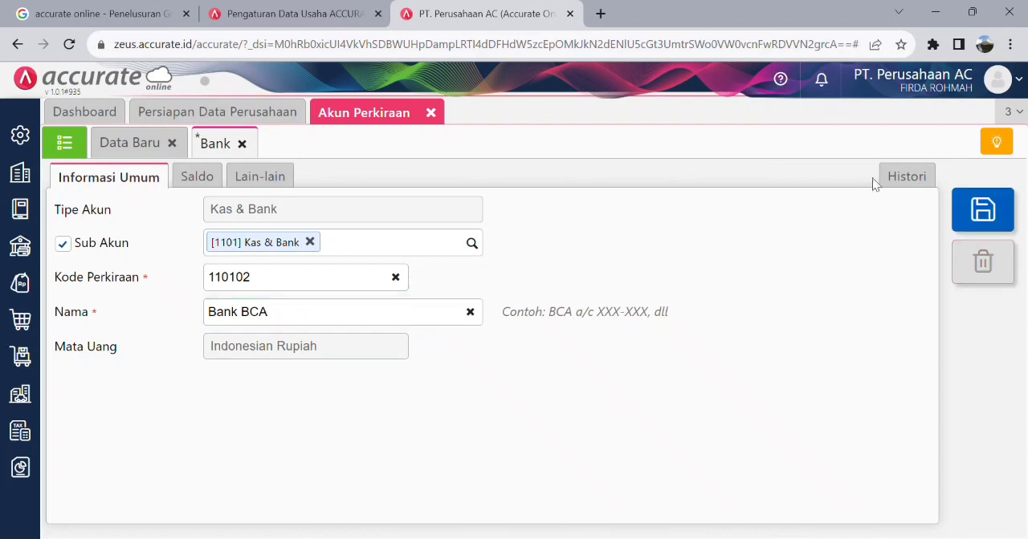
left_click(974, 221)
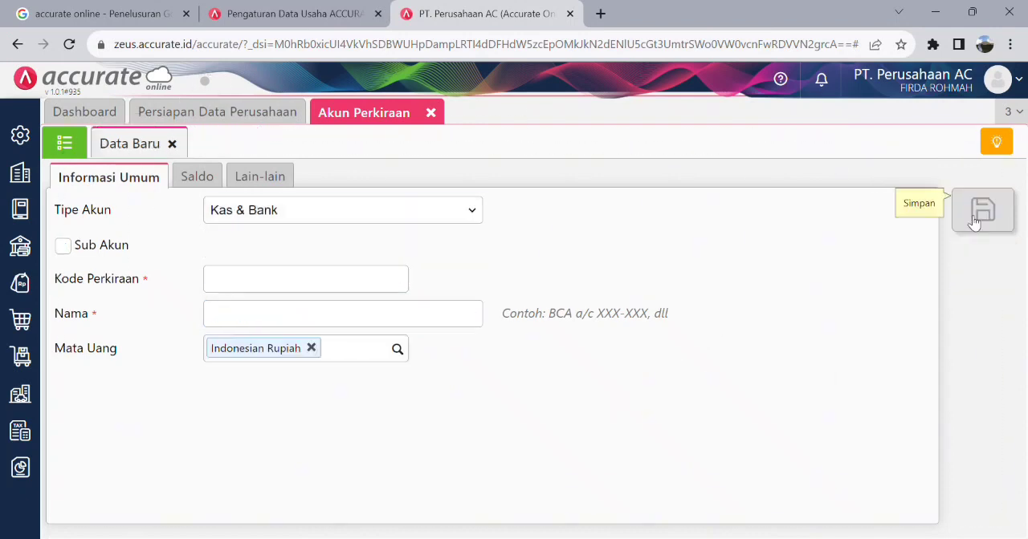
left_click(65, 143)
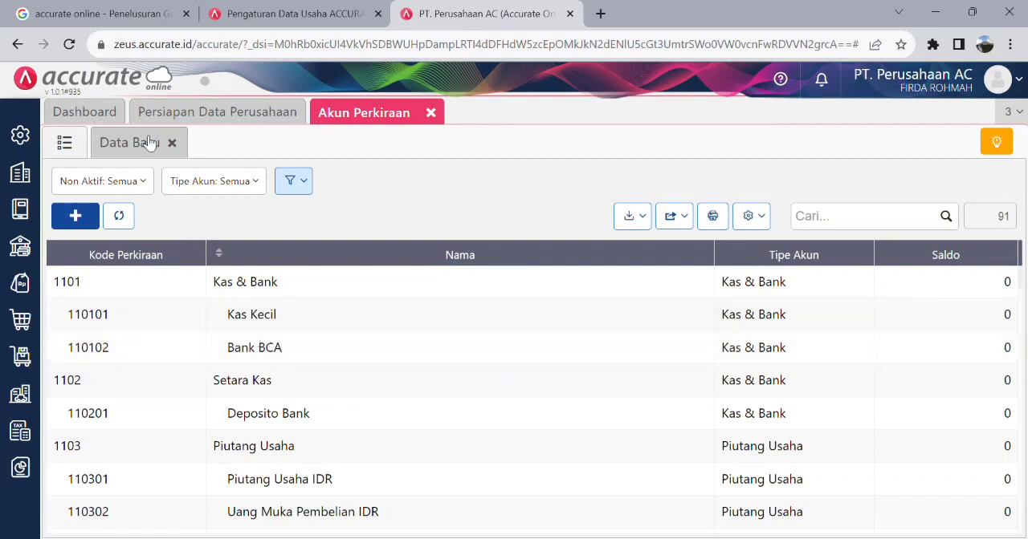
- Create and save a Kas & Bank account named "Bank Mandiri" as a sub-account of 1101 Kas & Bank
left_click(137, 145)
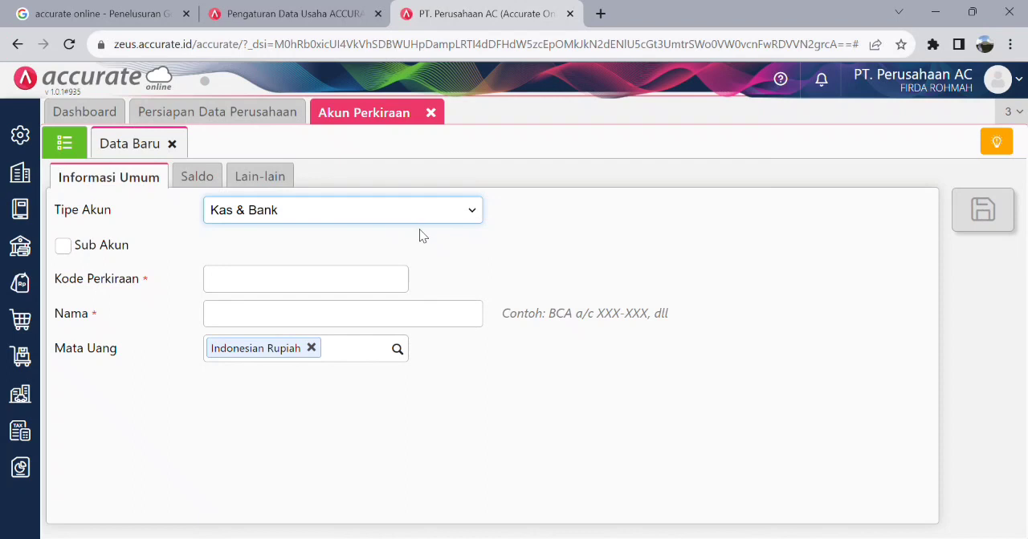
left_click(67, 249)
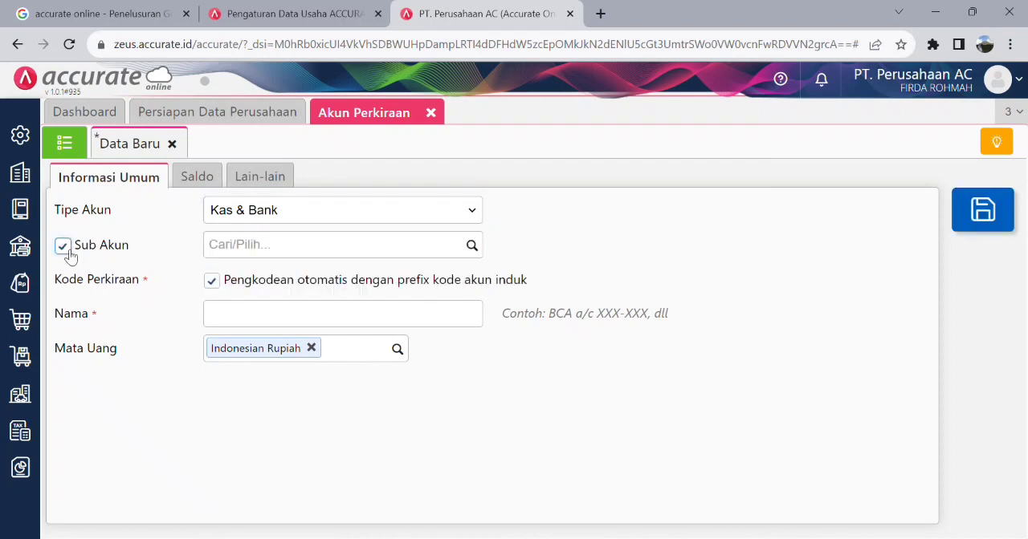
left_click(471, 245)
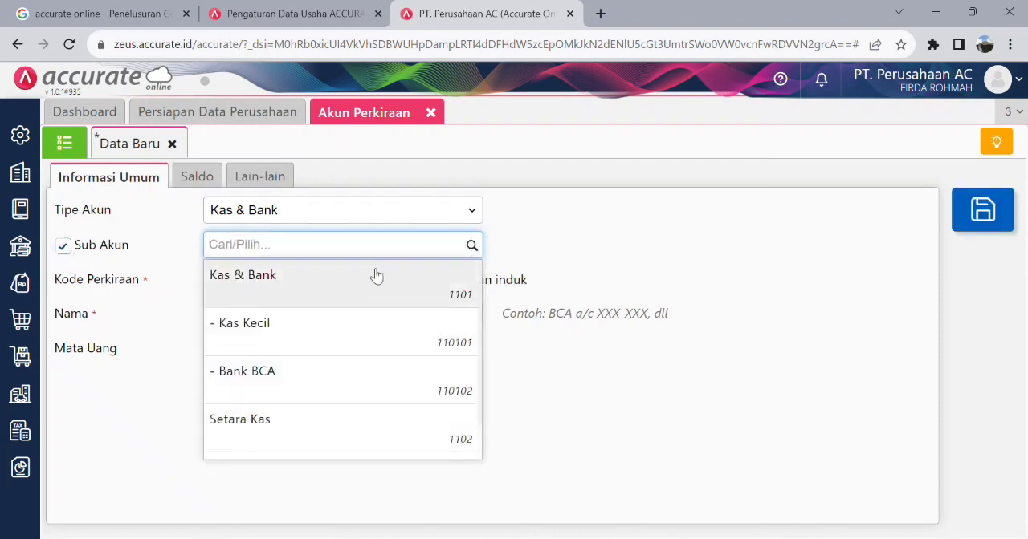
left_click(368, 283)
left_click(313, 320)
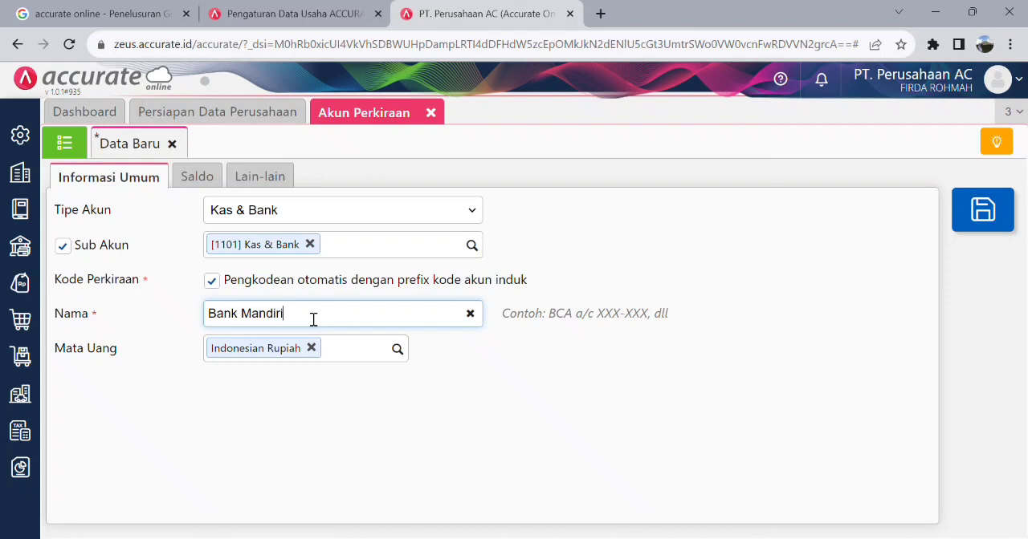
left_click(359, 422)
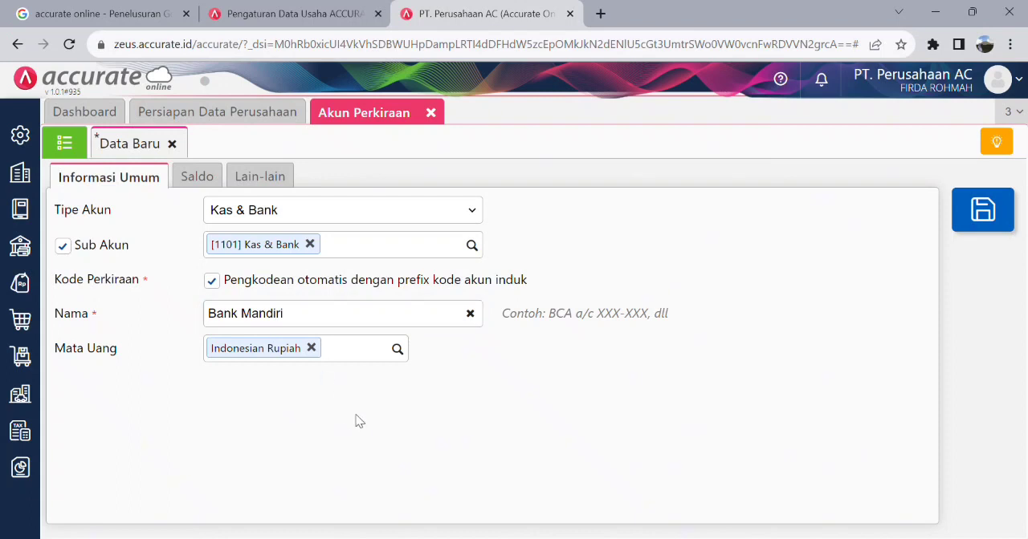
left_click(984, 226)
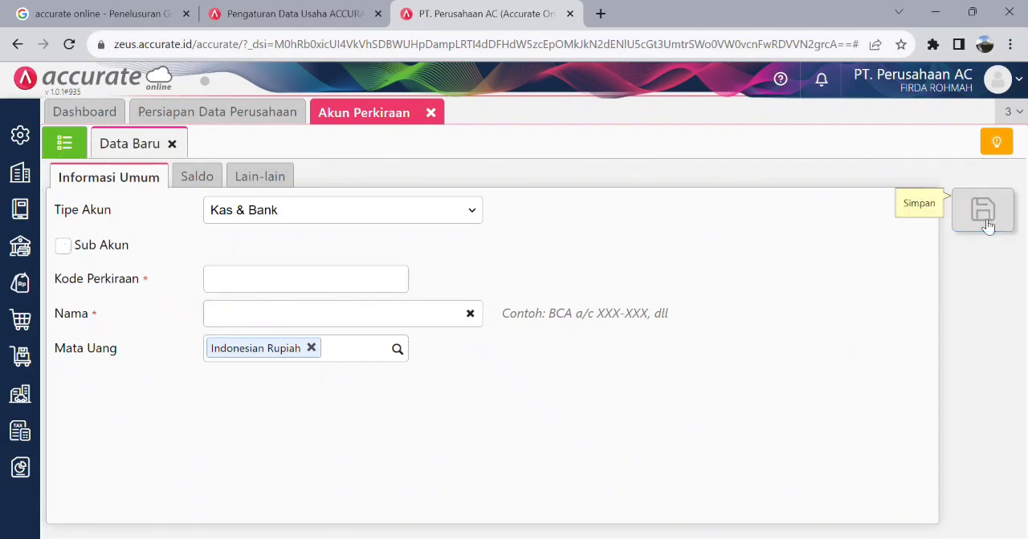
- Set the Bank BCA account's opening balance to Rp 100.000.000 as of 01/10/2023, save it and return to the account list
left_click(80, 143)
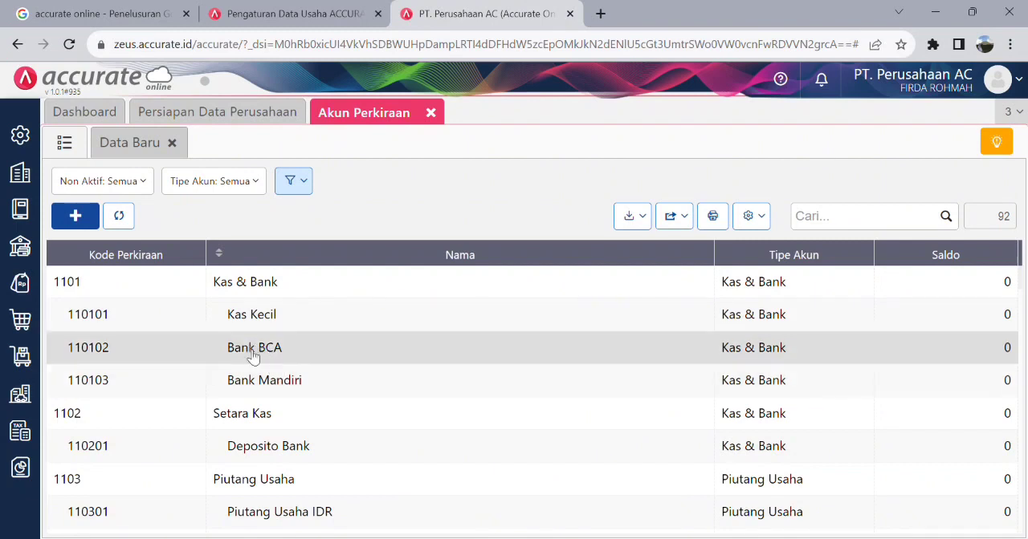
left_click(260, 348)
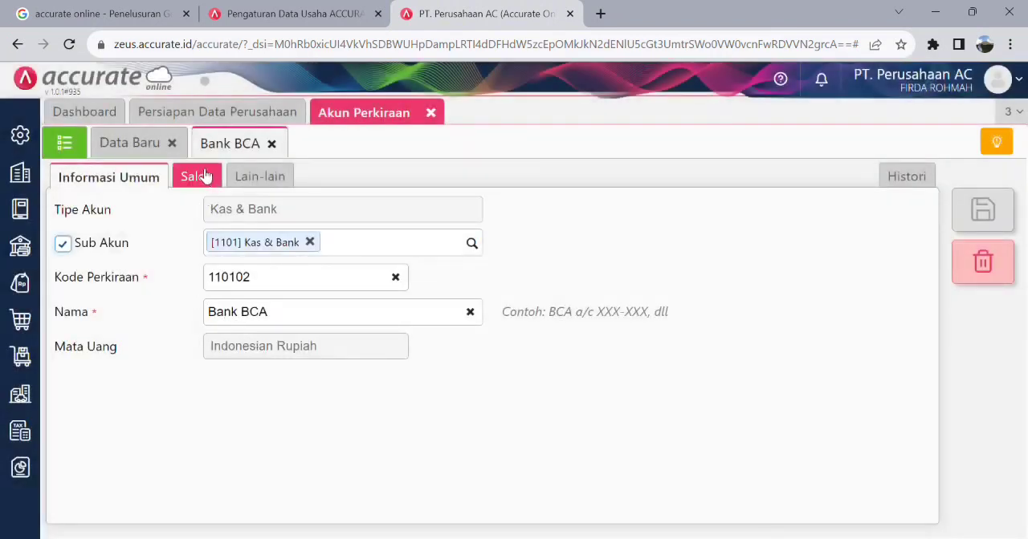
left_click(220, 186)
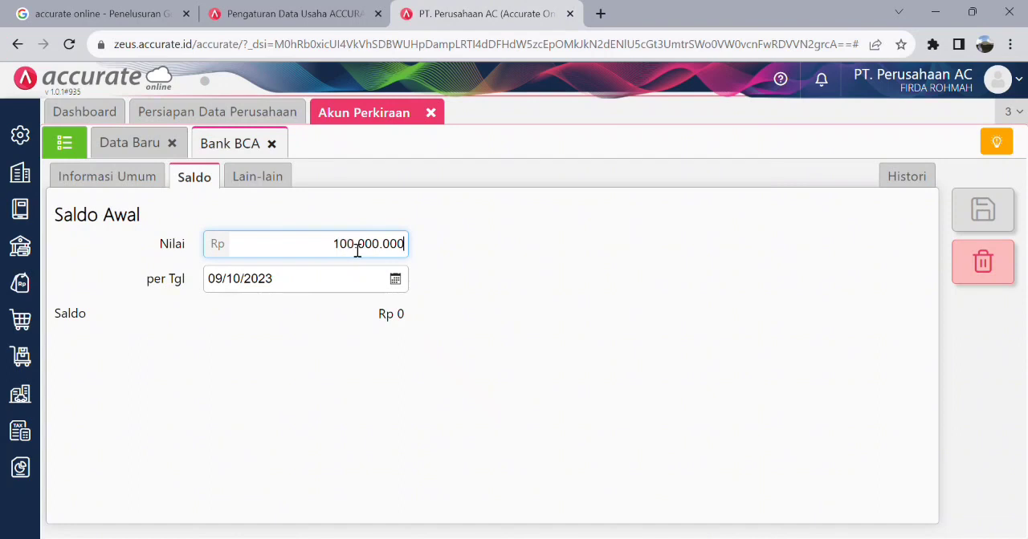
left_click(397, 279)
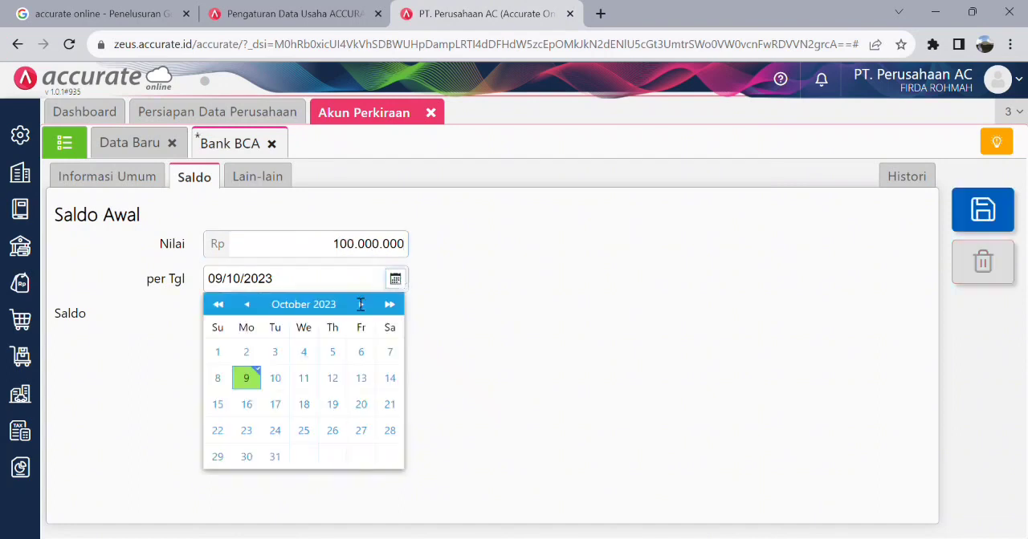
left_click(219, 352)
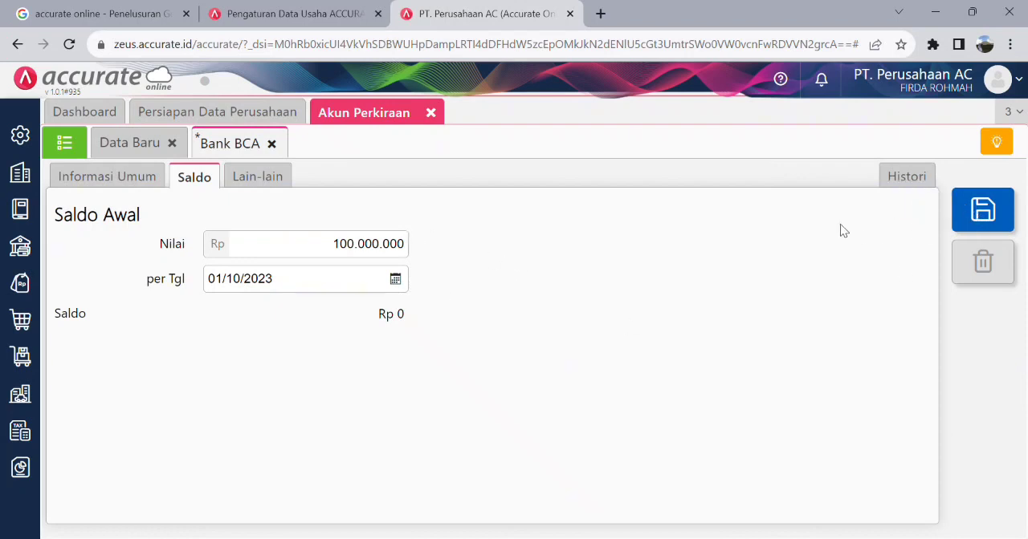
left_click(1005, 229)
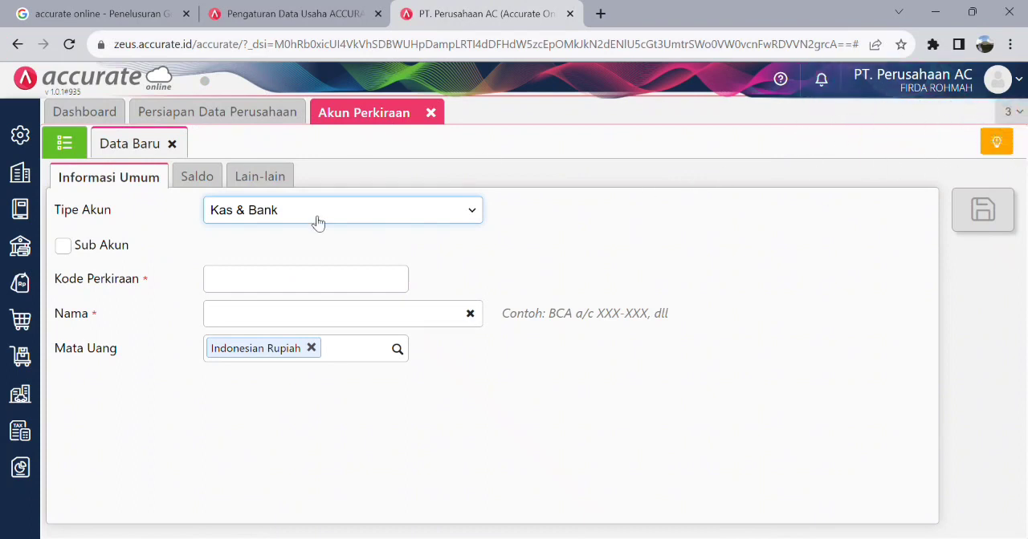
left_click(81, 153)
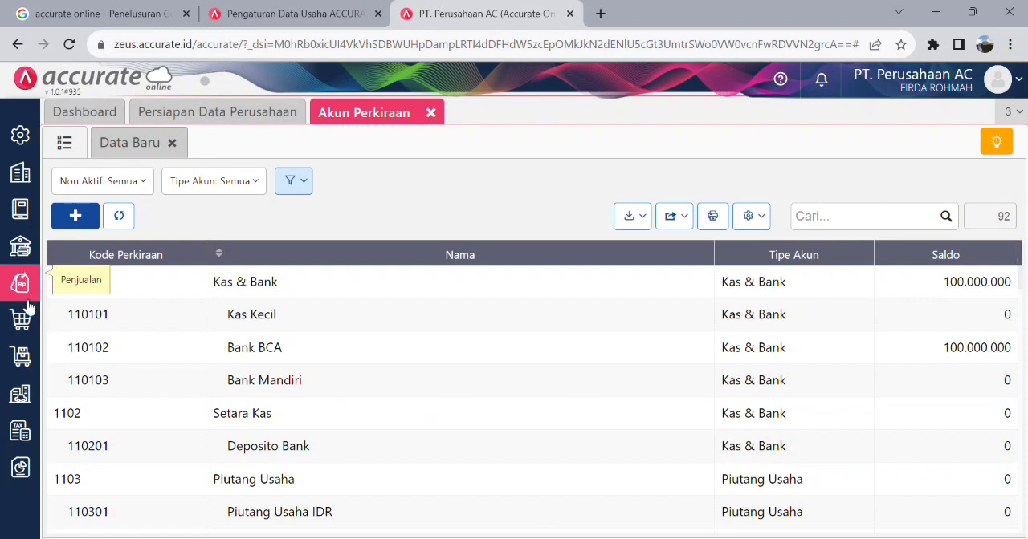
- Start a new Barang & Jasa record named "Service AC" in the Umum category
left_click(22, 362)
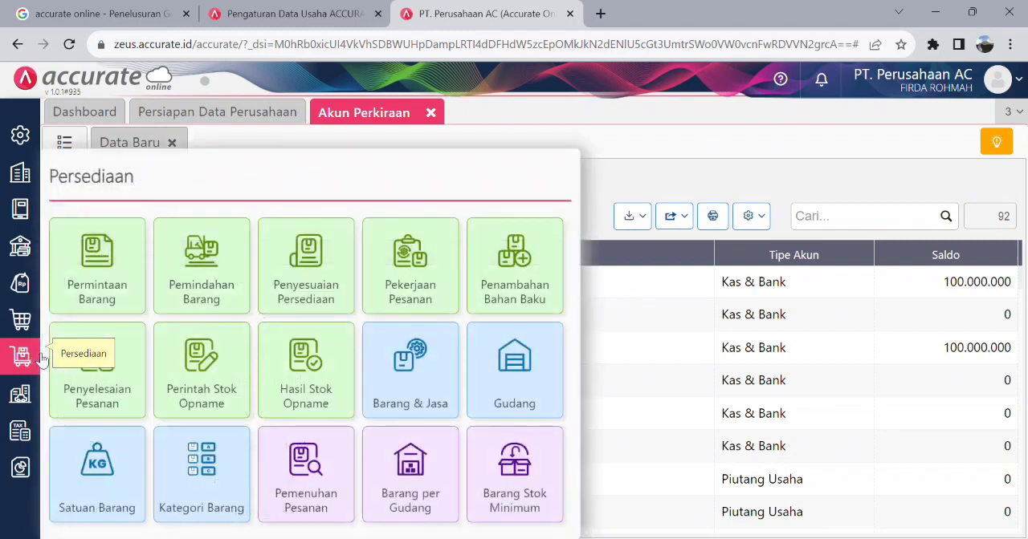
left_click(437, 382)
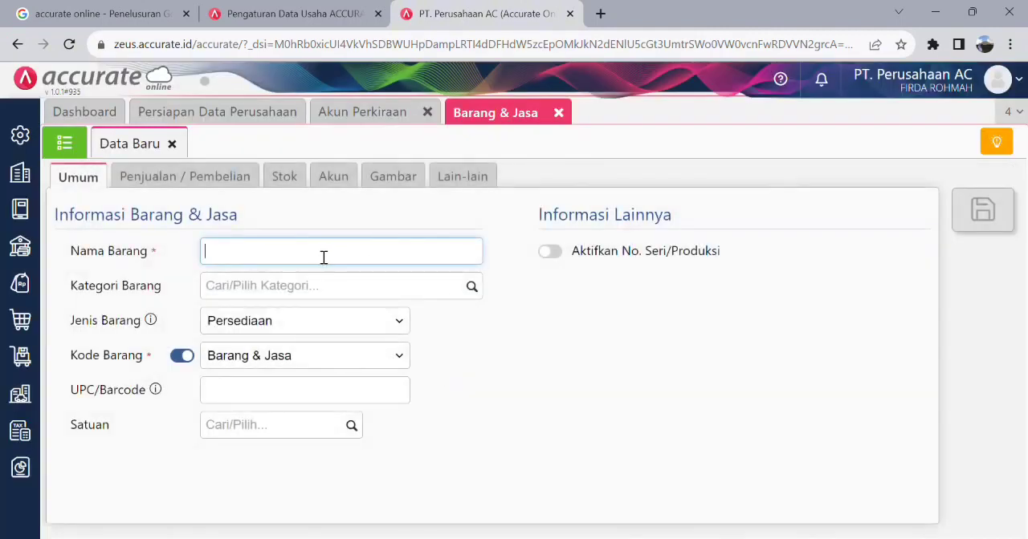
type("Service AC")
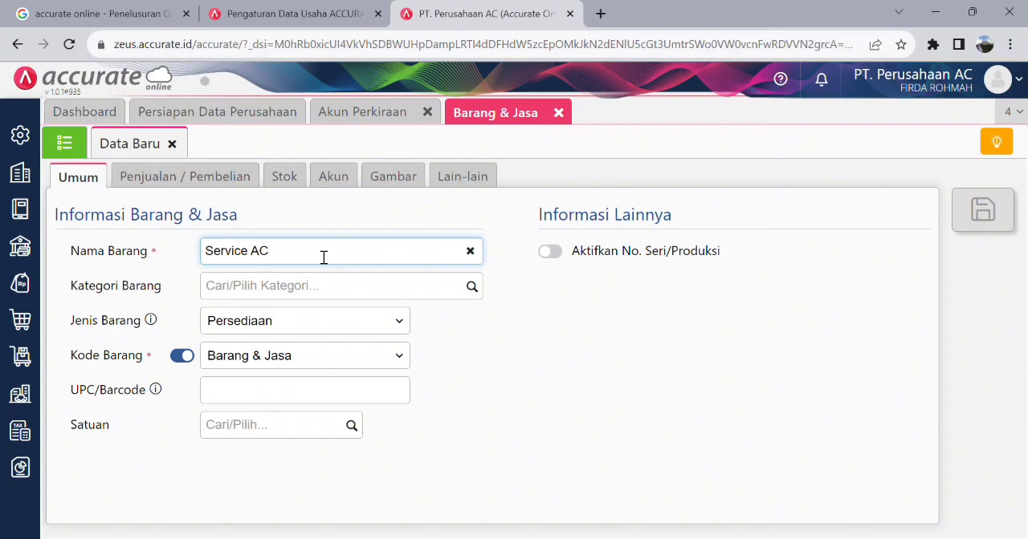
left_click(475, 291)
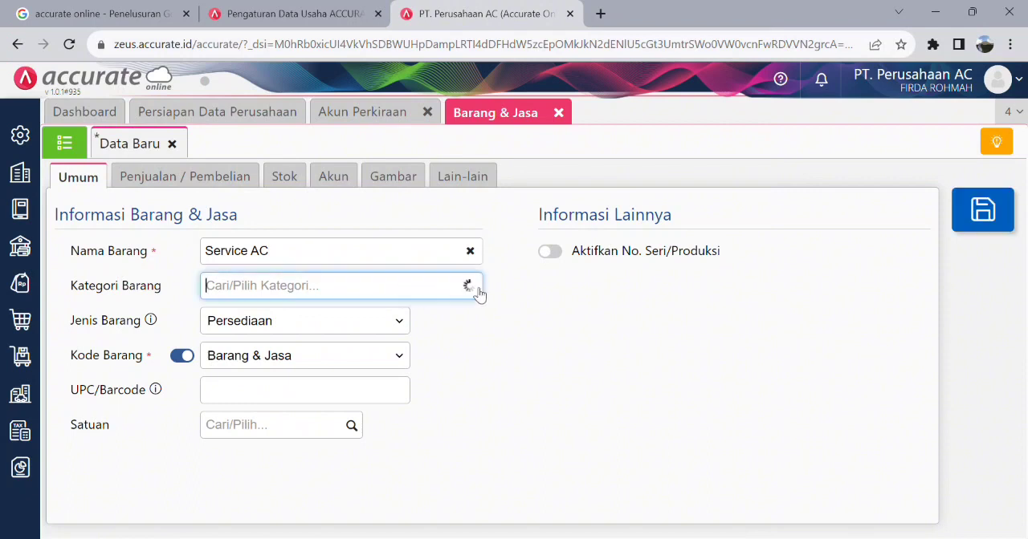
left_click(294, 317)
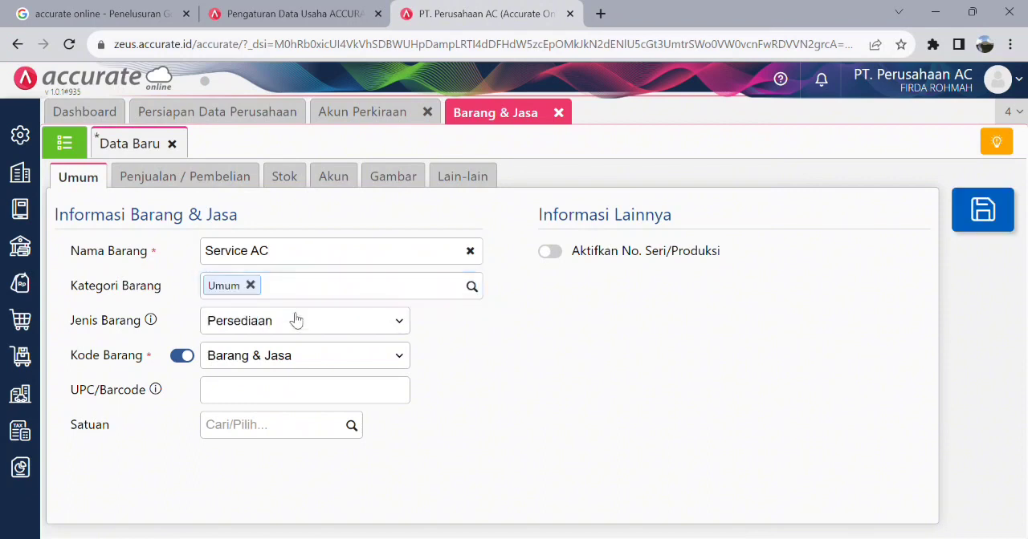
- Set the Service AC item's type to Jasa and save "Unit" as a new unit of measure for it
left_click(396, 324)
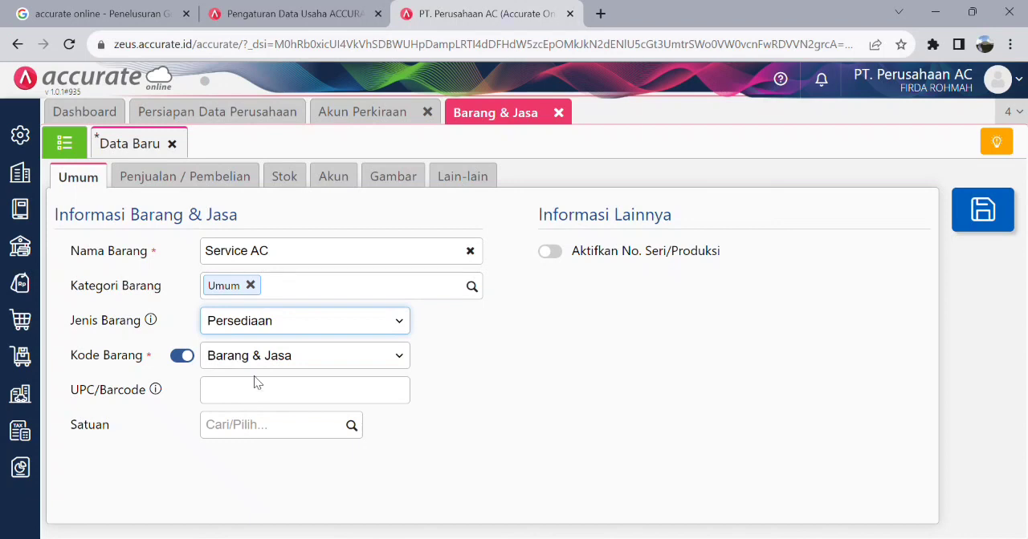
key("j")
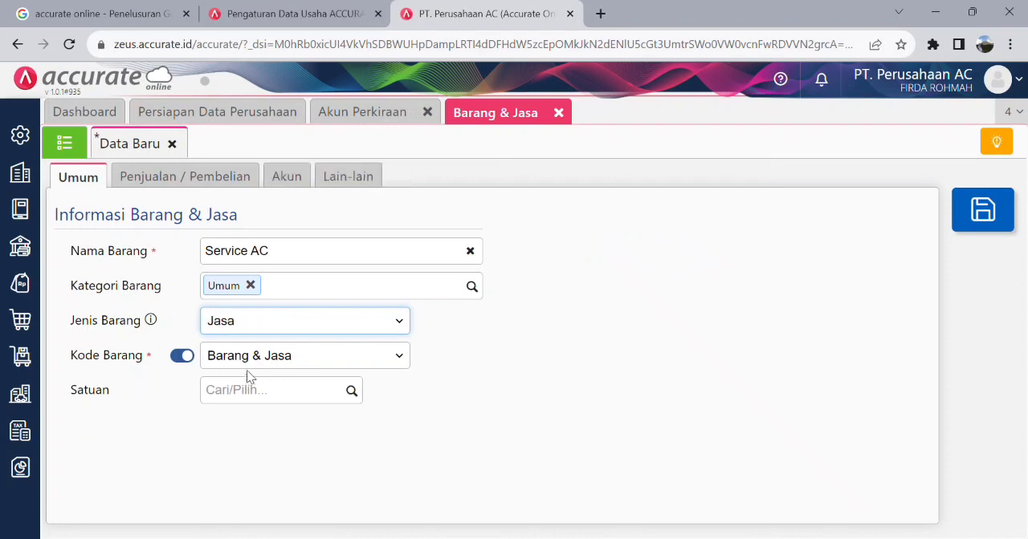
left_click(353, 393)
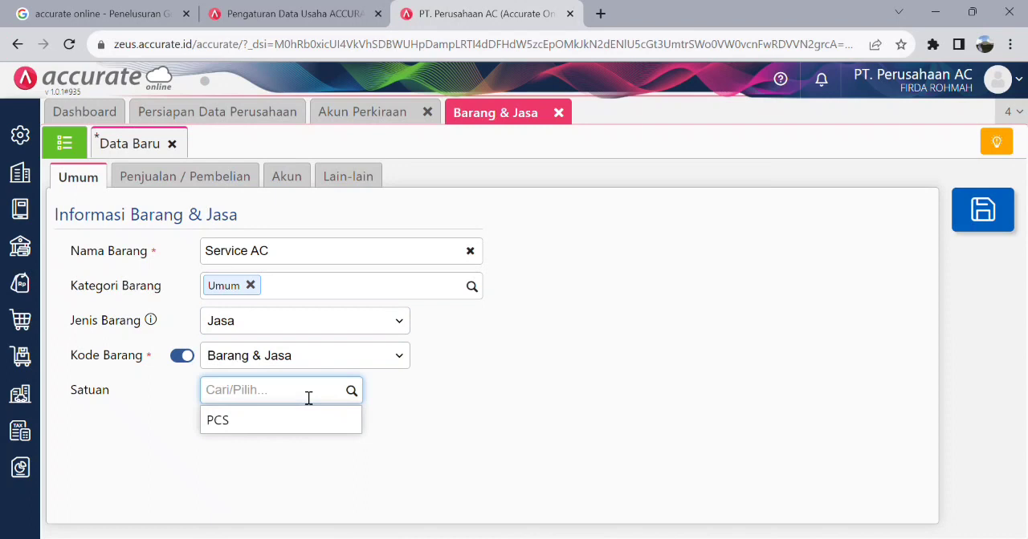
type("Unit")
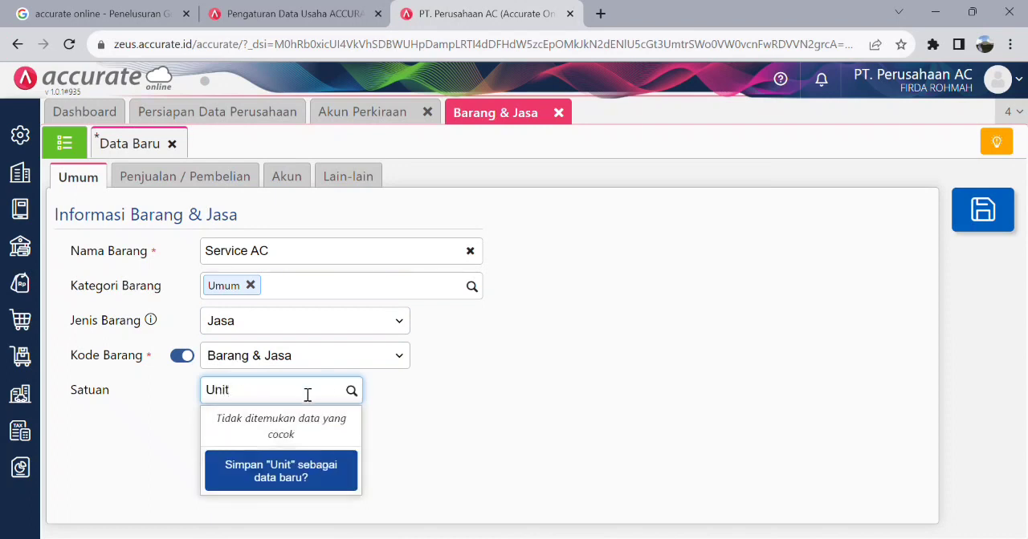
left_click(325, 482)
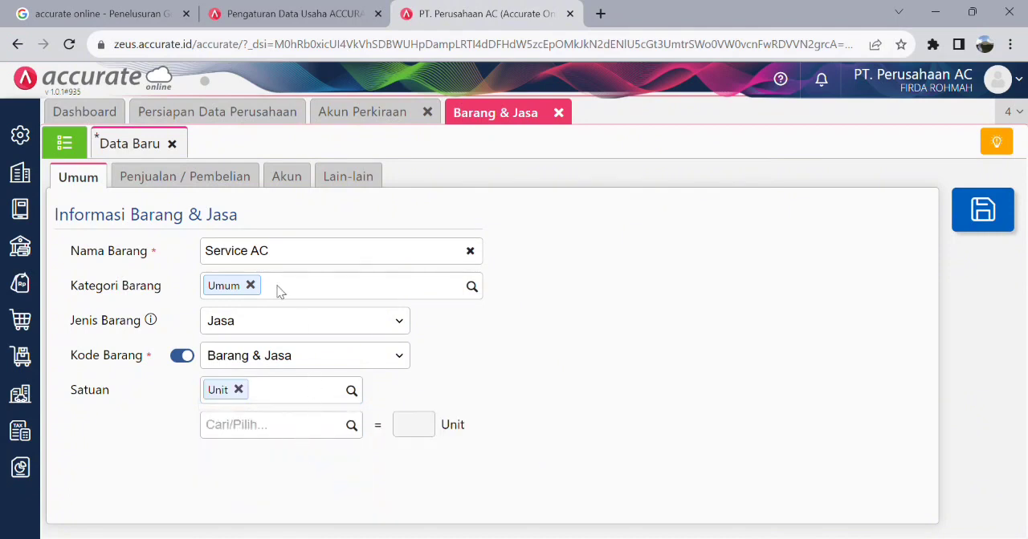
- Set Service AC's default selling price to 400.000 per Unit
left_click(197, 182)
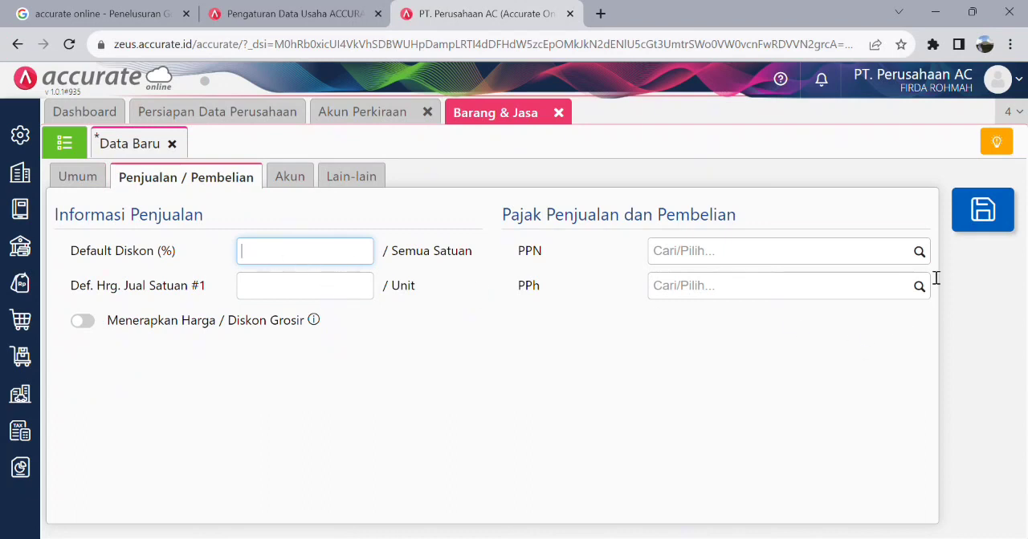
left_click(919, 255)
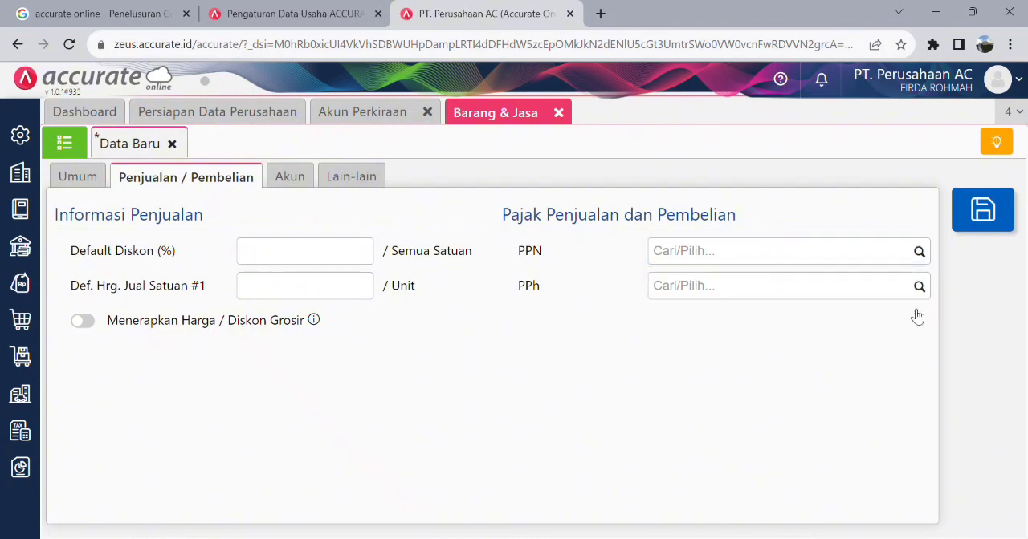
left_click(920, 287)
left_click(844, 384)
left_click(327, 299)
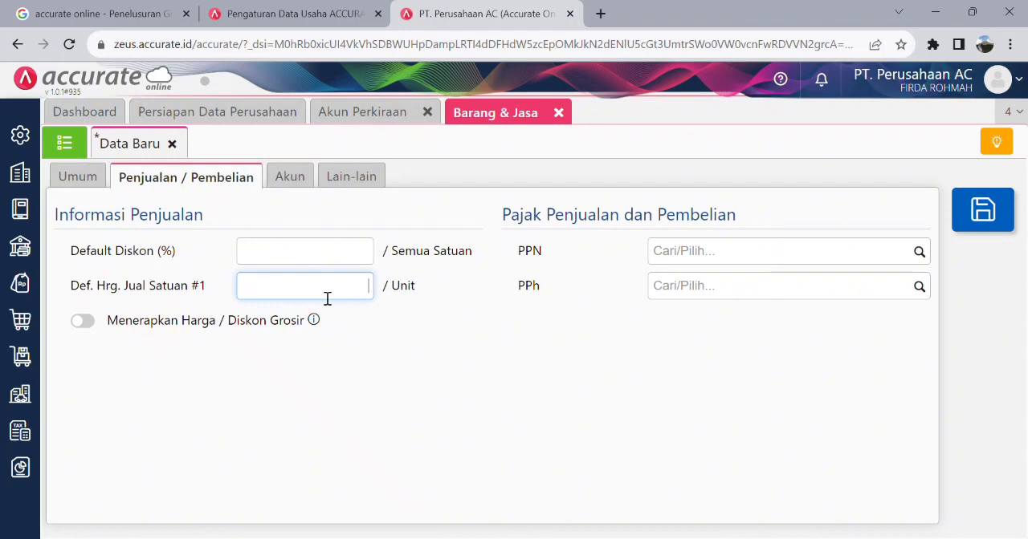
type("400.000")
- Check Service AC's default accounts and notes, and save the item
left_click(312, 190)
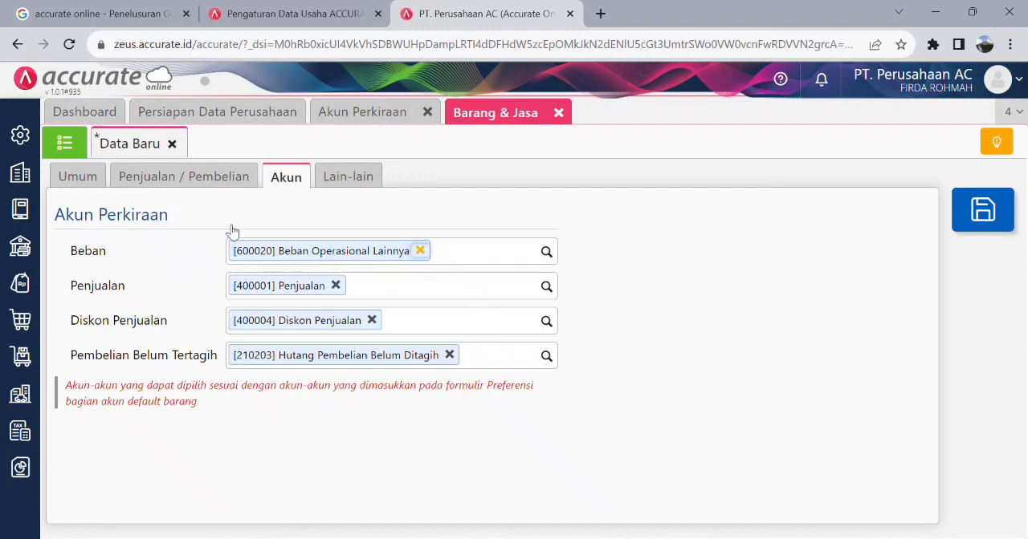
left_click(343, 178)
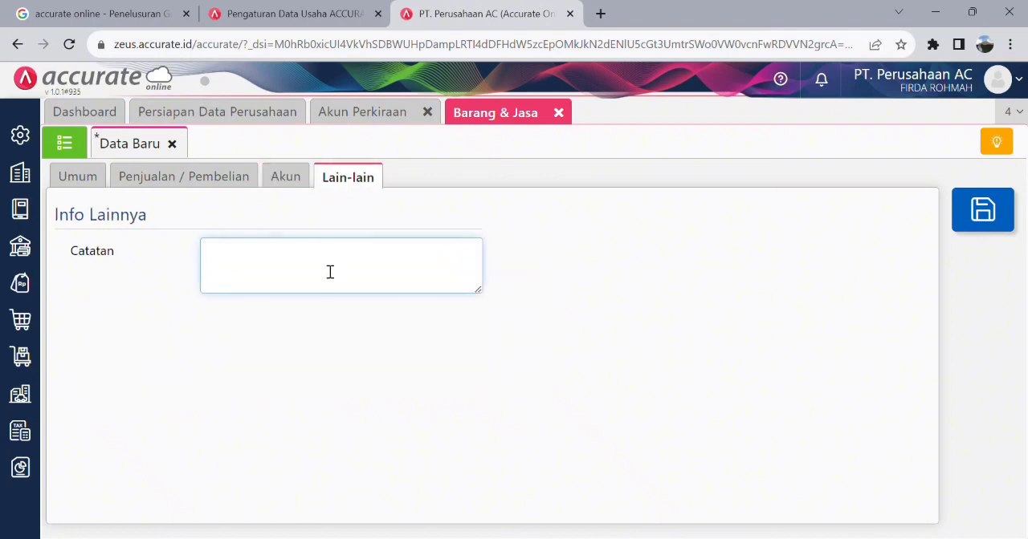
left_click(233, 183)
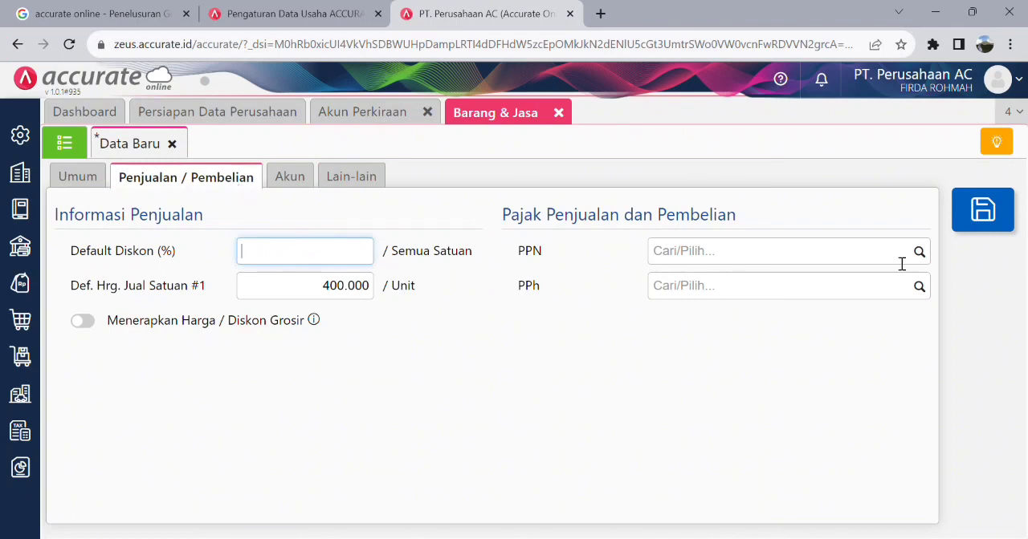
left_click(986, 231)
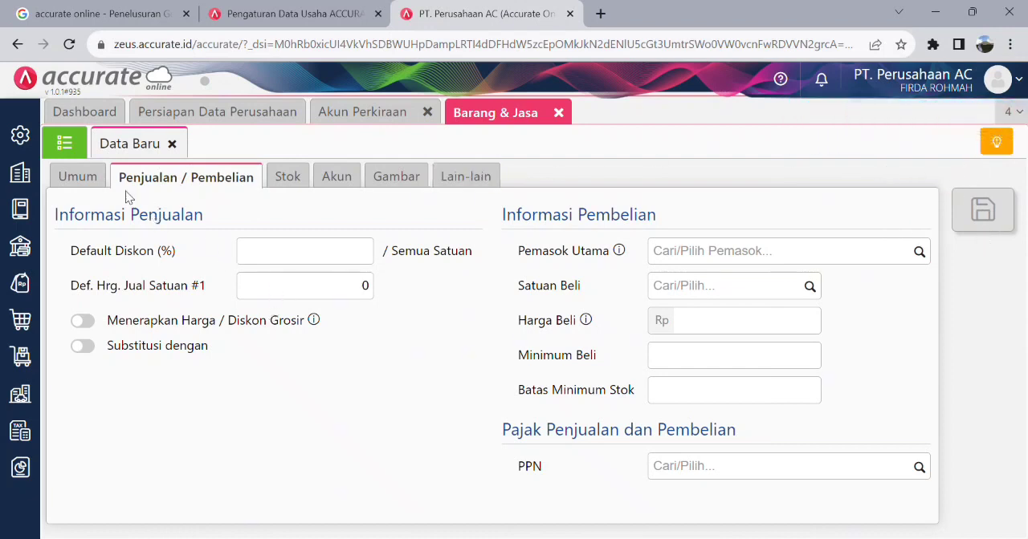
- Enter a new item named "Cuci AC" with category Umum, type Jasa and unit Unit
left_click(101, 180)
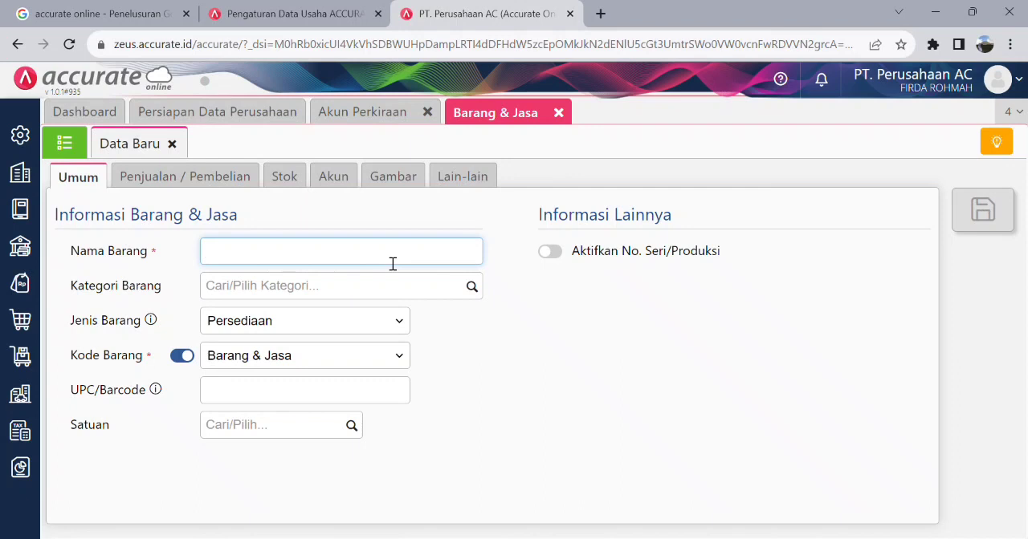
type("Cuci AC")
left_click(473, 289)
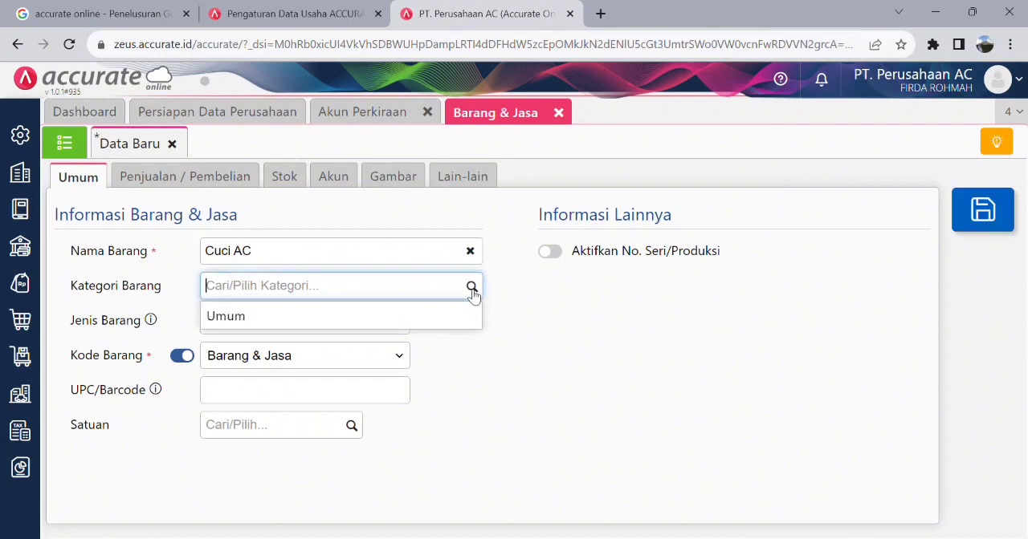
left_click(276, 324)
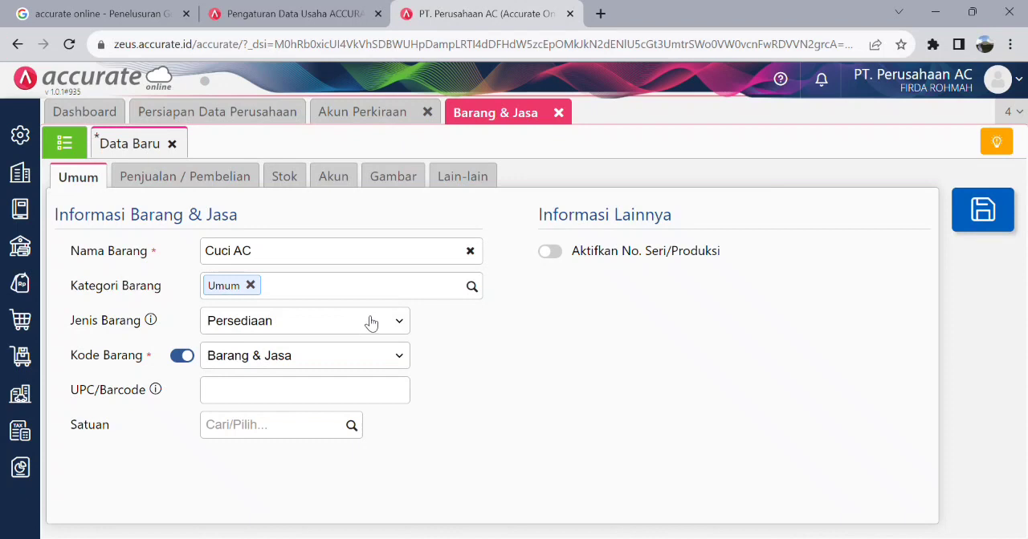
left_click(398, 323)
left_click(278, 376)
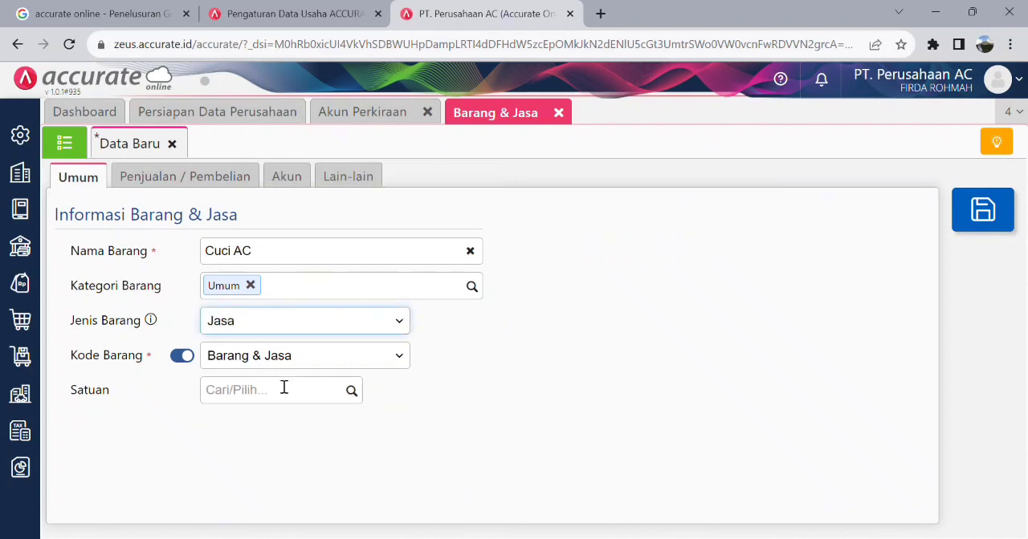
left_click(352, 392)
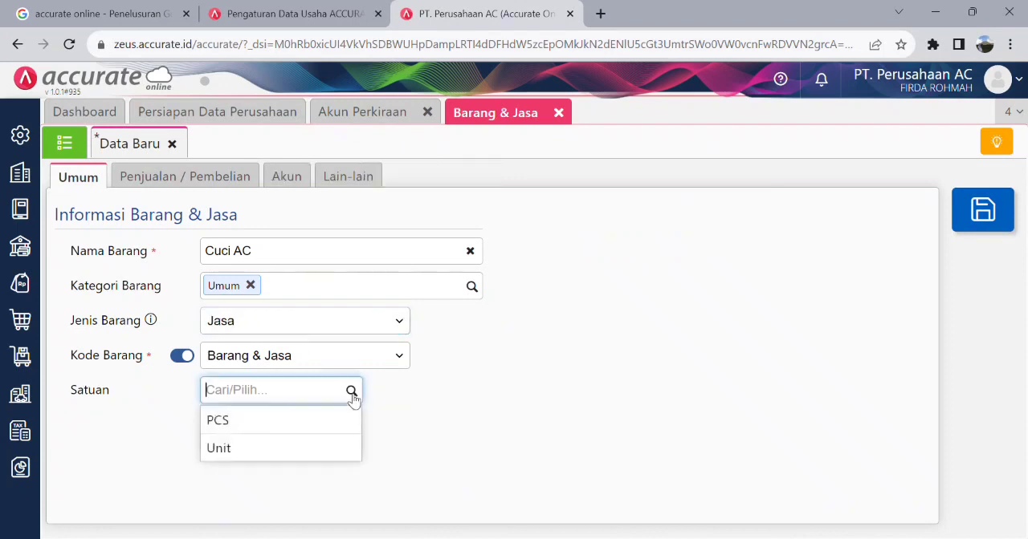
left_click(270, 449)
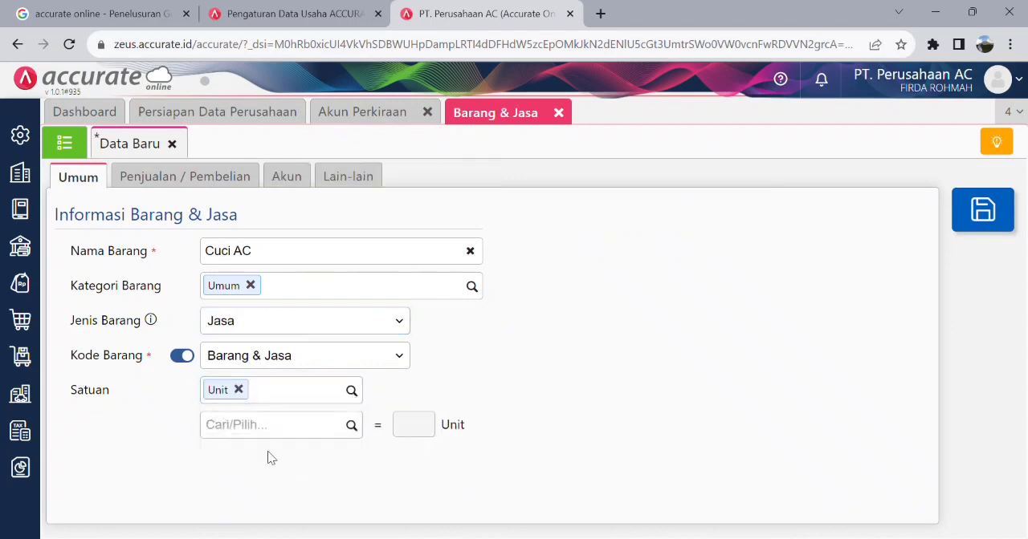
- Set Cuci AC's default selling price to 250.000 per Unit, save the item and return to the Barang & Jasa list
left_click(184, 176)
left_click(297, 295)
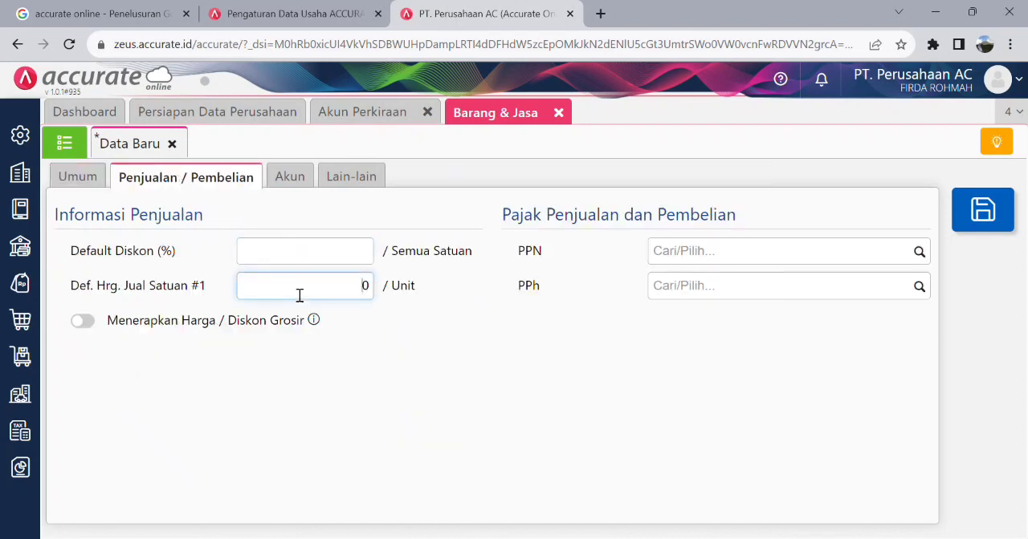
type("250000")
key("BackSpace")
left_click(293, 180)
left_click(363, 182)
left_click(245, 185)
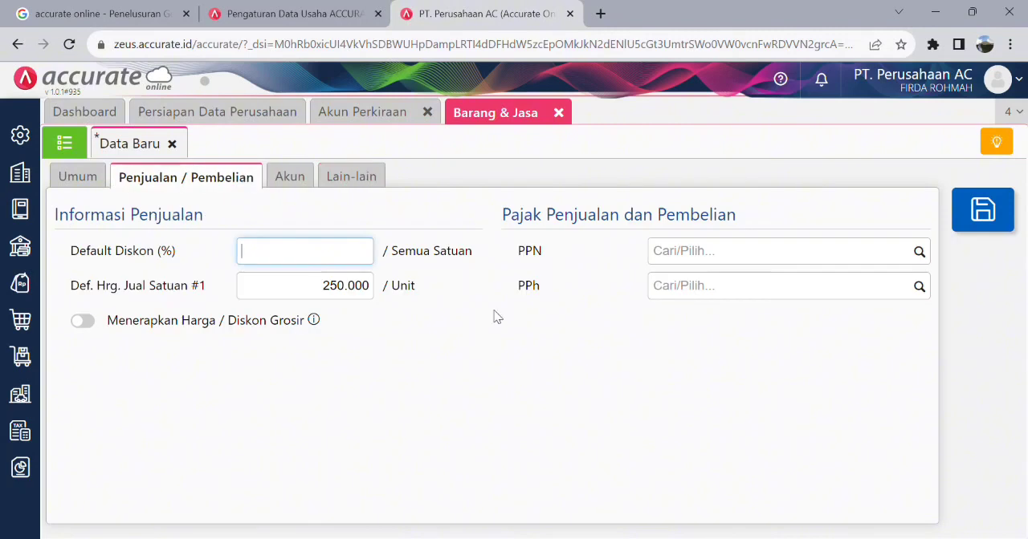
left_click(992, 232)
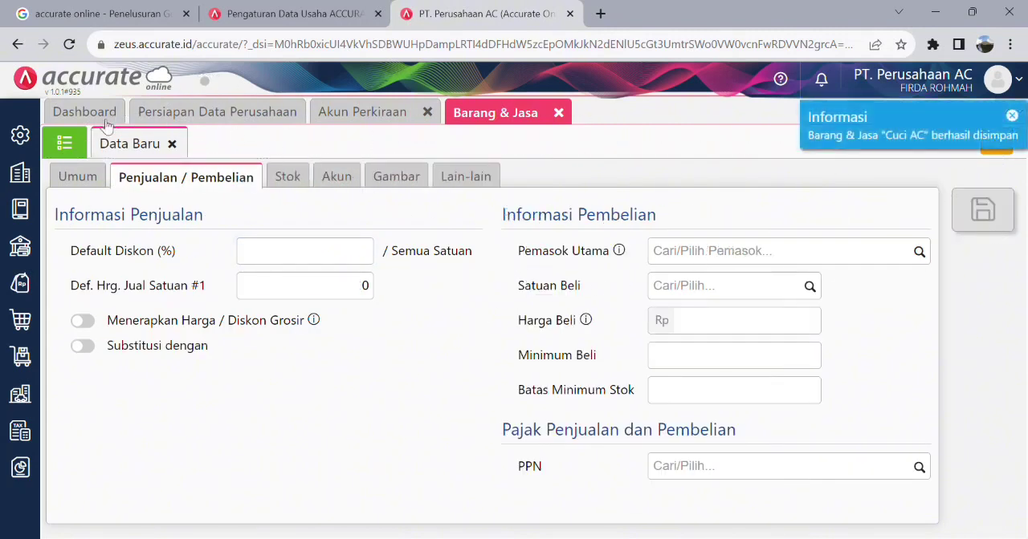
left_click(84, 151)
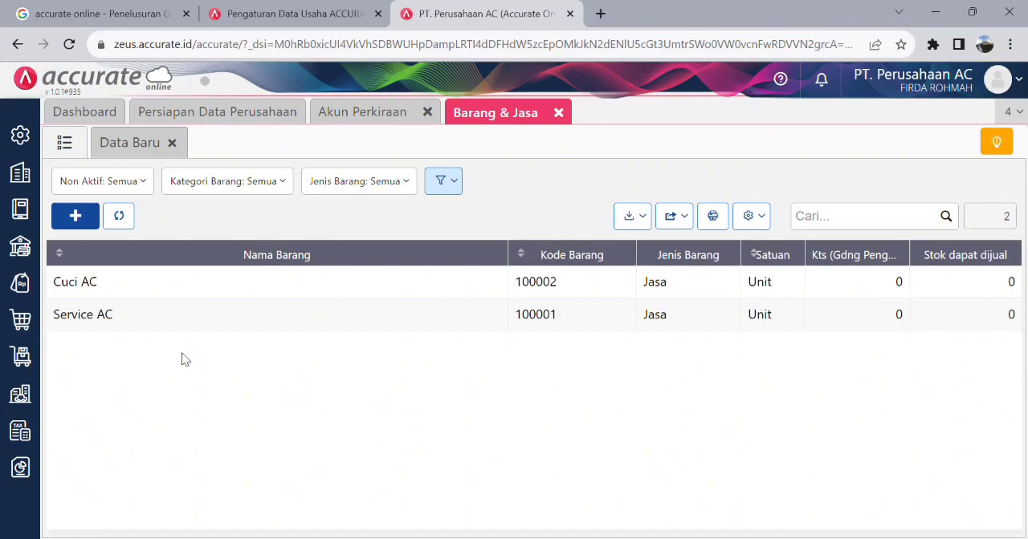
- Check the transaction list in the Word document and start a Faktur Penjualan in Accurate Online for the new customer "PT. A"
left_click(935, 12)
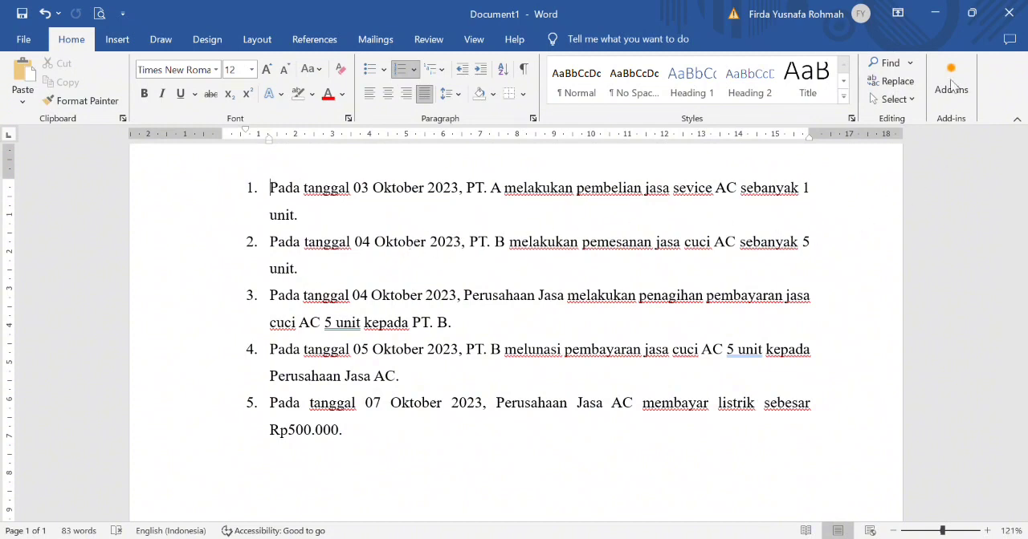
left_click(936, 13)
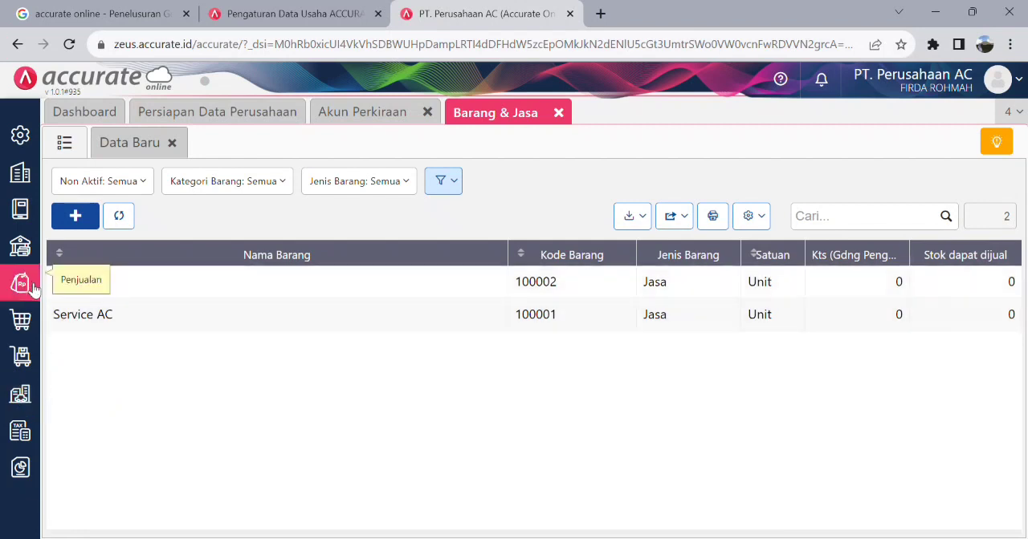
left_click(25, 322)
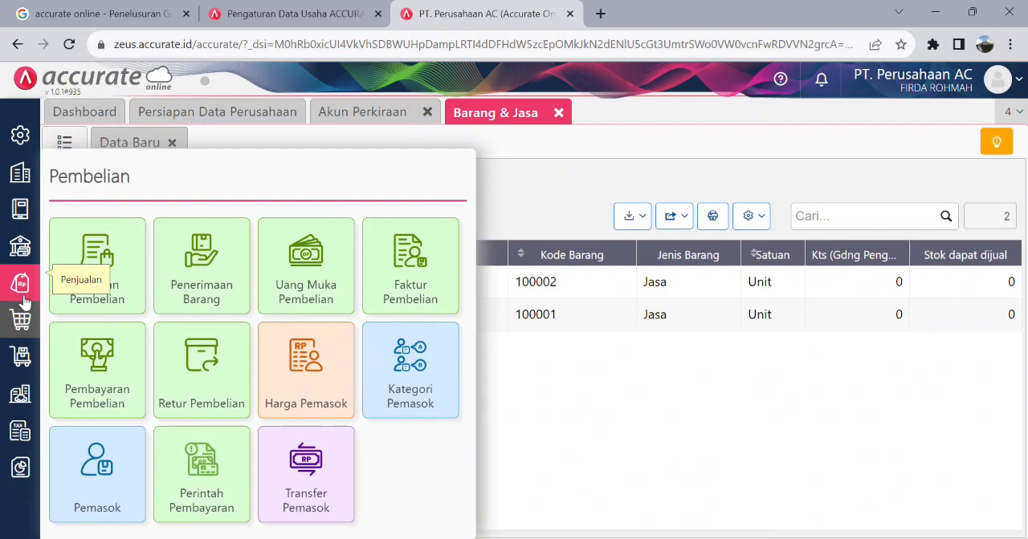
left_click(24, 299)
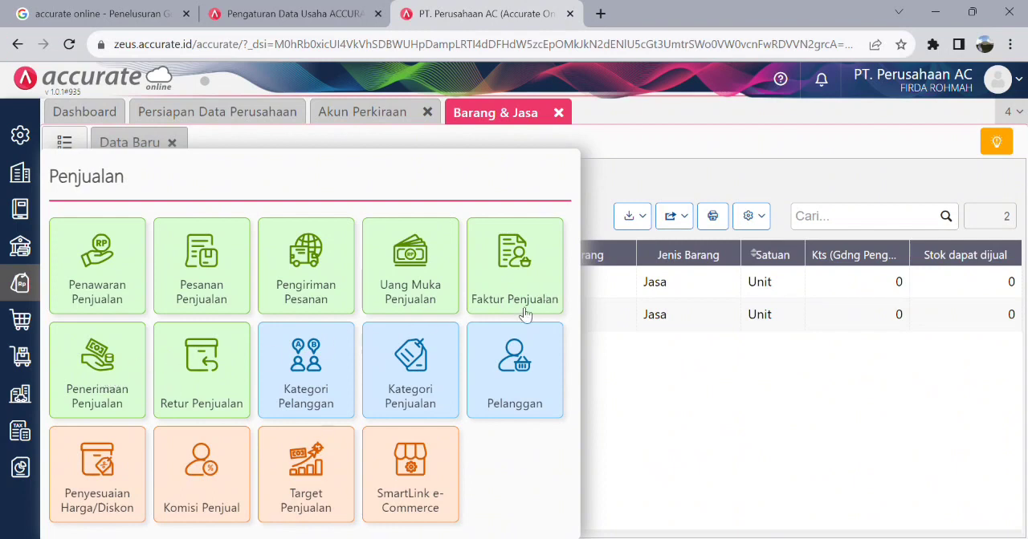
left_click(523, 271)
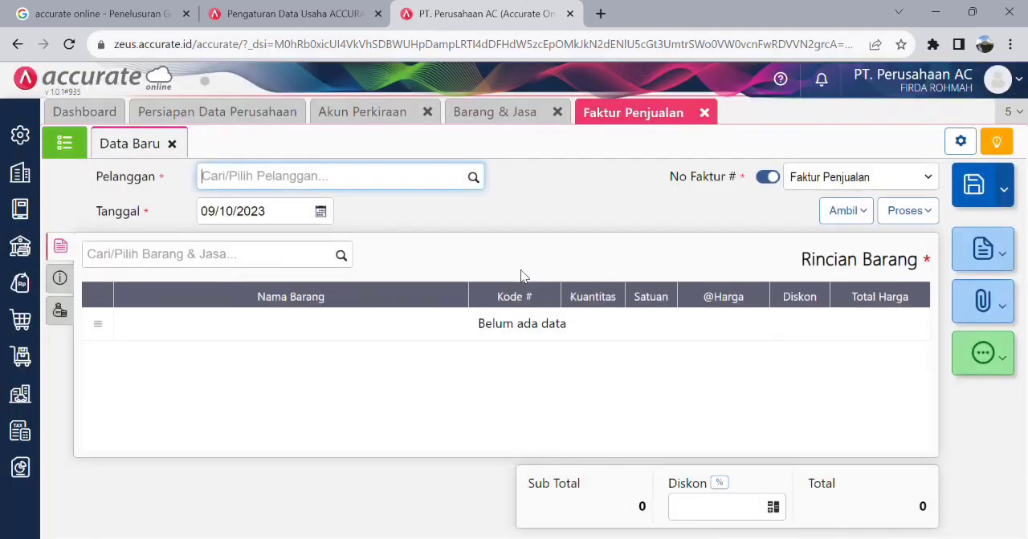
left_click(476, 177)
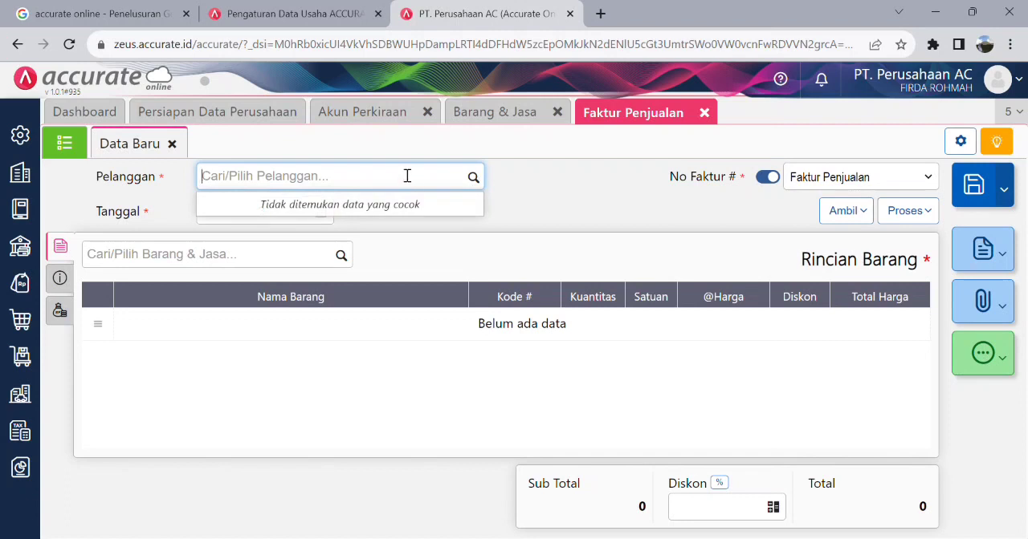
type("PT. A")
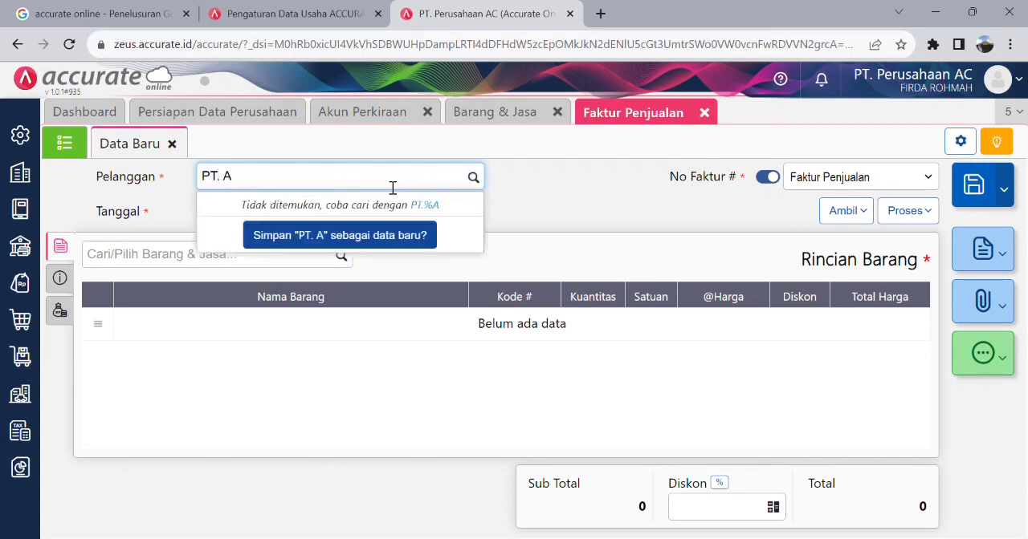
left_click(336, 235)
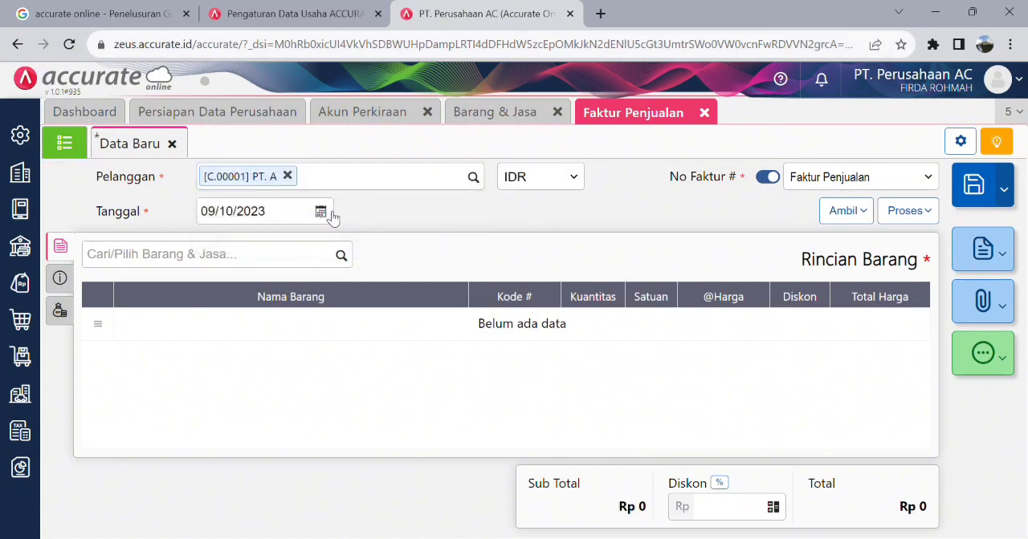
- Date the sales invoice 03/10/2023 and add the Service AC item to its lines
left_click(326, 214)
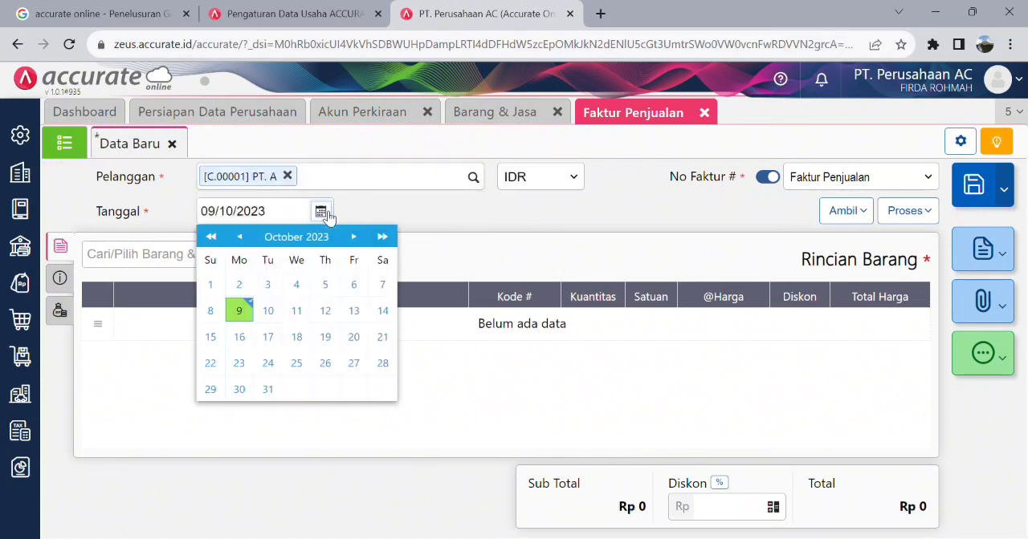
left_click(269, 287)
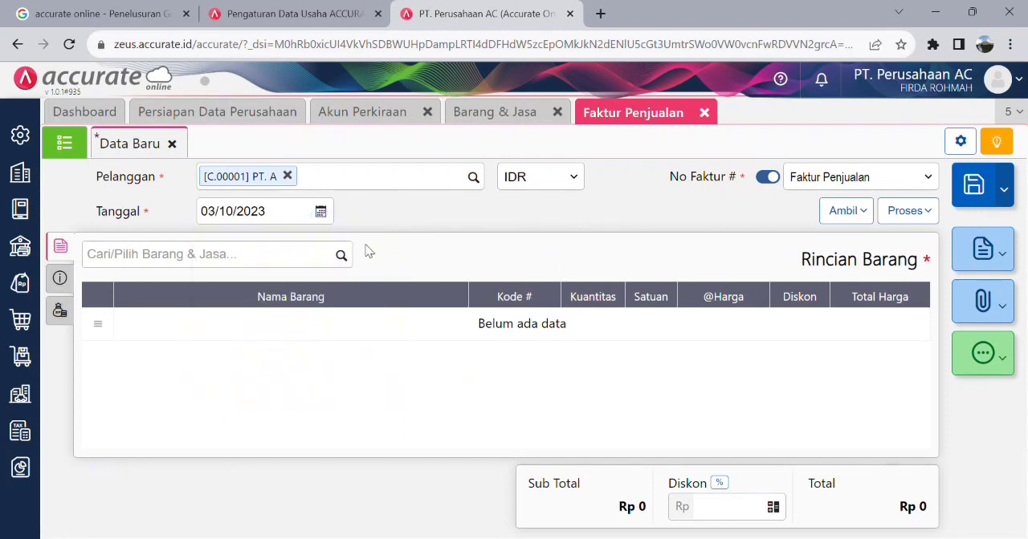
left_click(342, 257)
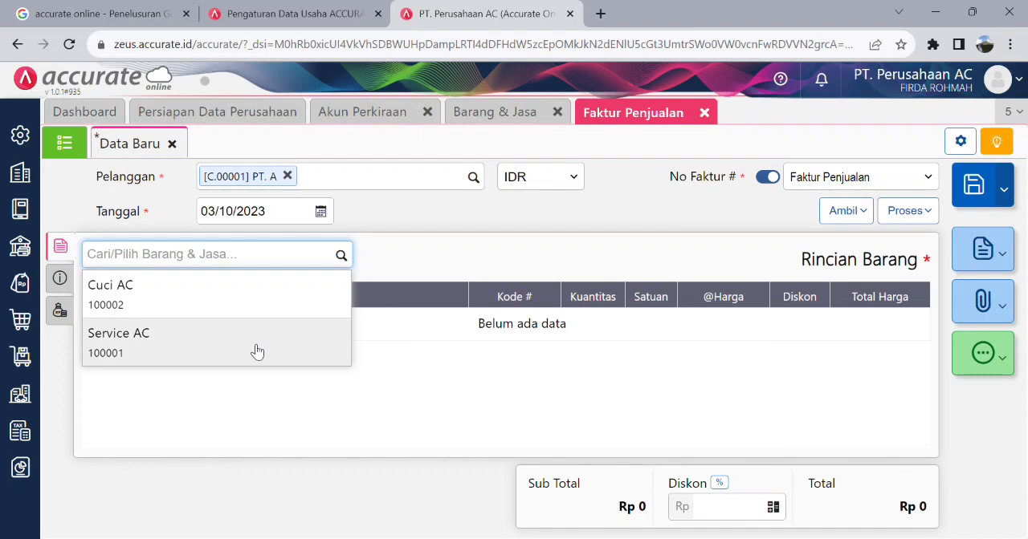
left_click(255, 350)
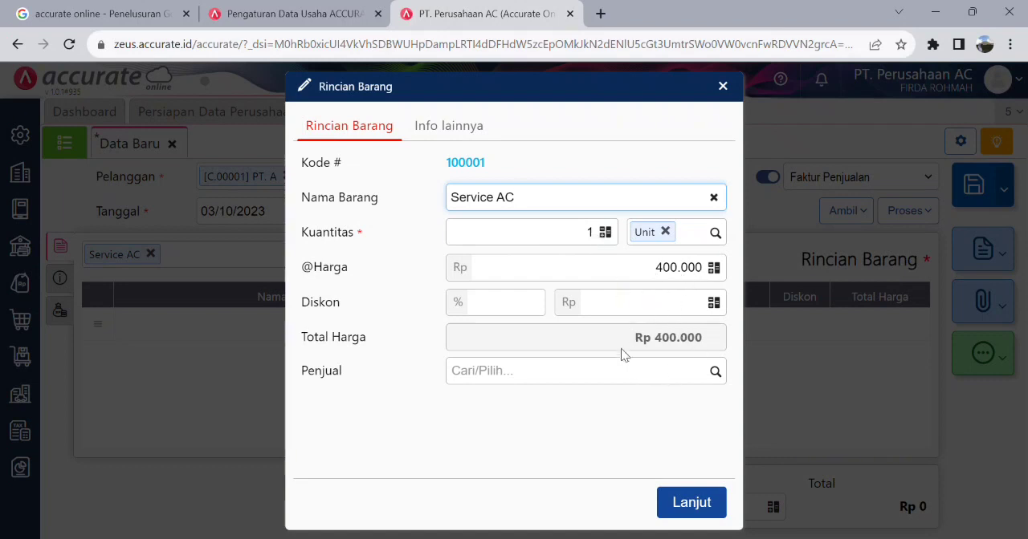
- Try a quantity of 5 for the Service AC line and set it back to 1
double_click(597, 236)
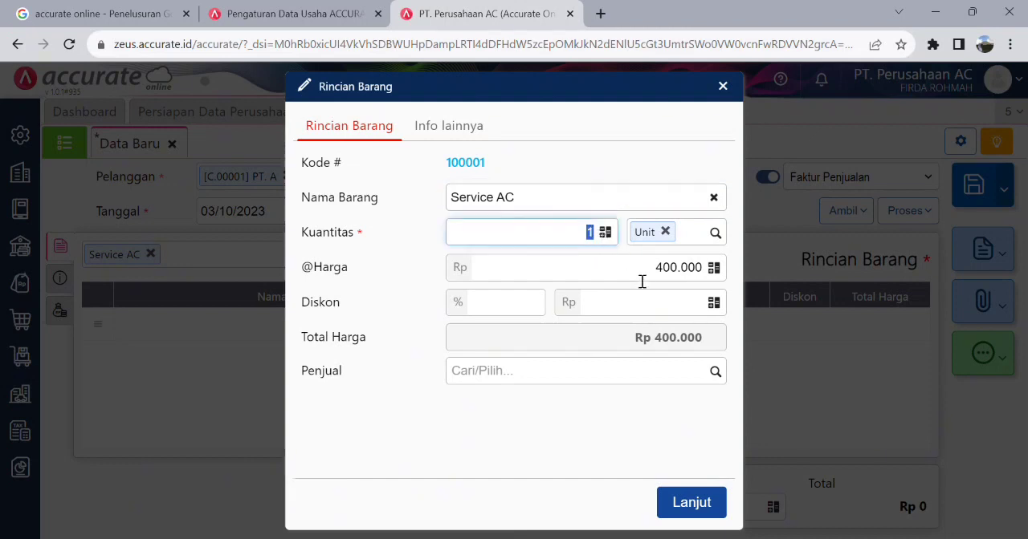
type("5")
left_click(597, 328)
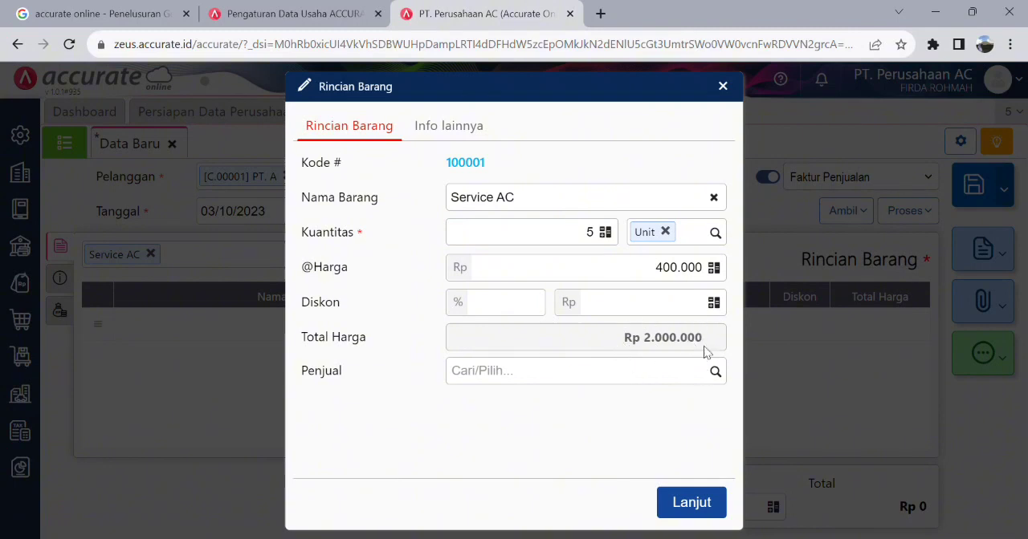
left_click(589, 234)
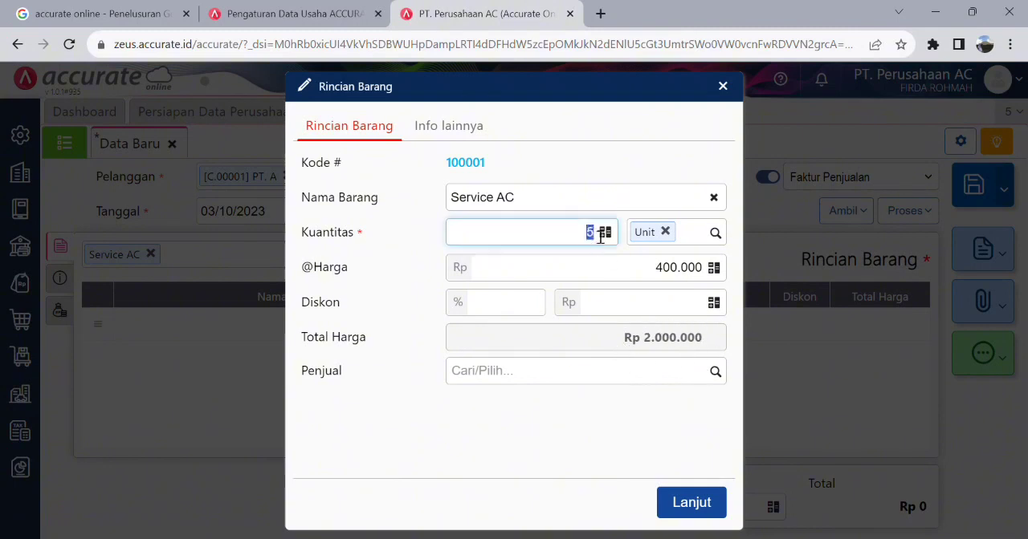
type("1")
left_click(606, 334)
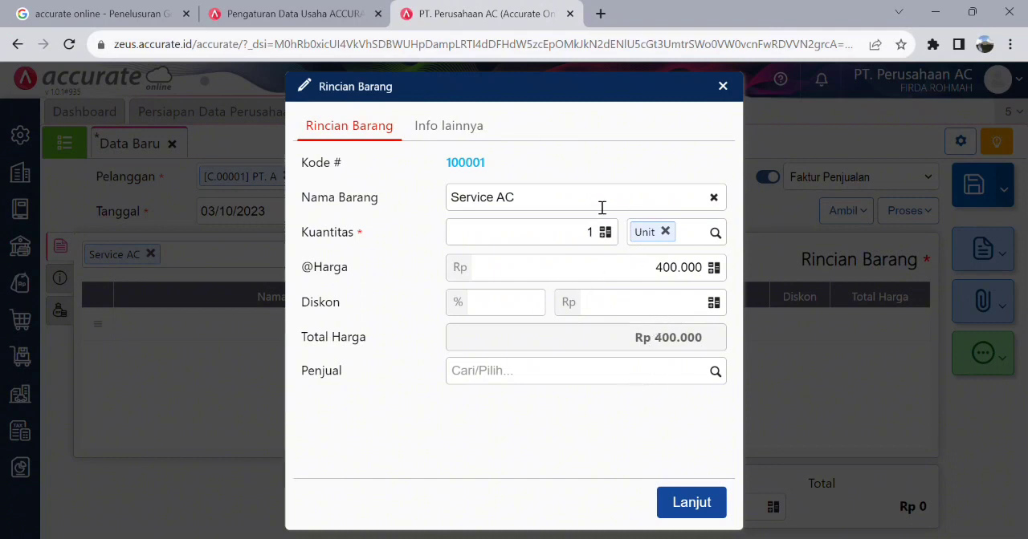
- Enter "03 Oktober 2023, PT. A service AC 1 Unit" as the Service AC line's Keterangan, confirm the line and save the invoice
left_click(464, 135)
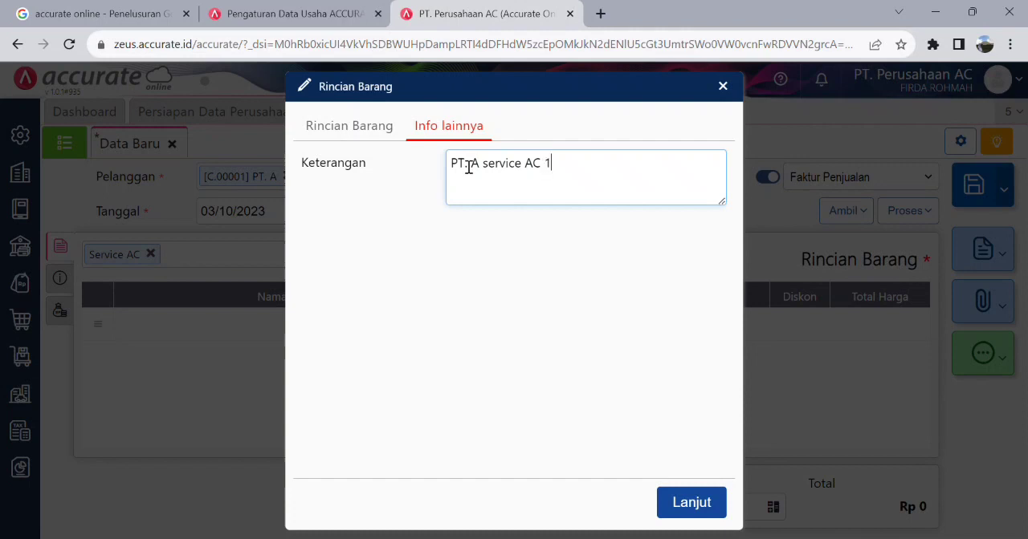
type("it")
left_click(456, 170)
type("03 Obto")
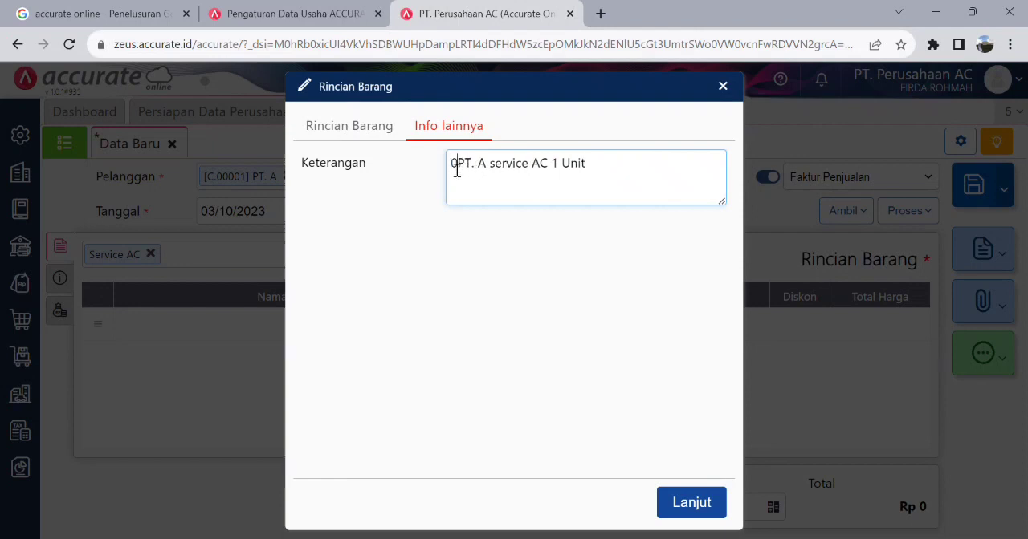
key("BackSpace")
key("BackSpace")
key("BackSpace")
type("ktober 2023")
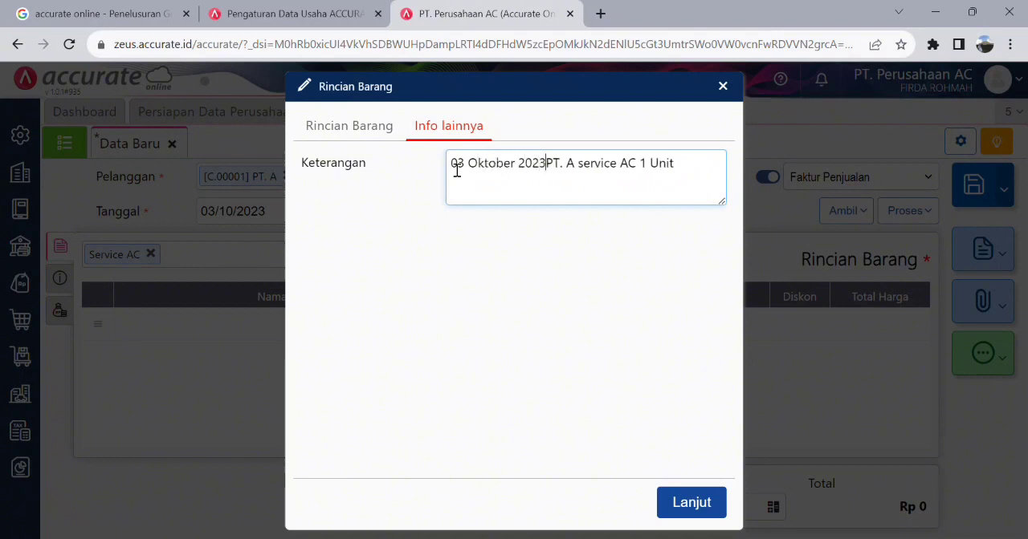
type(",")
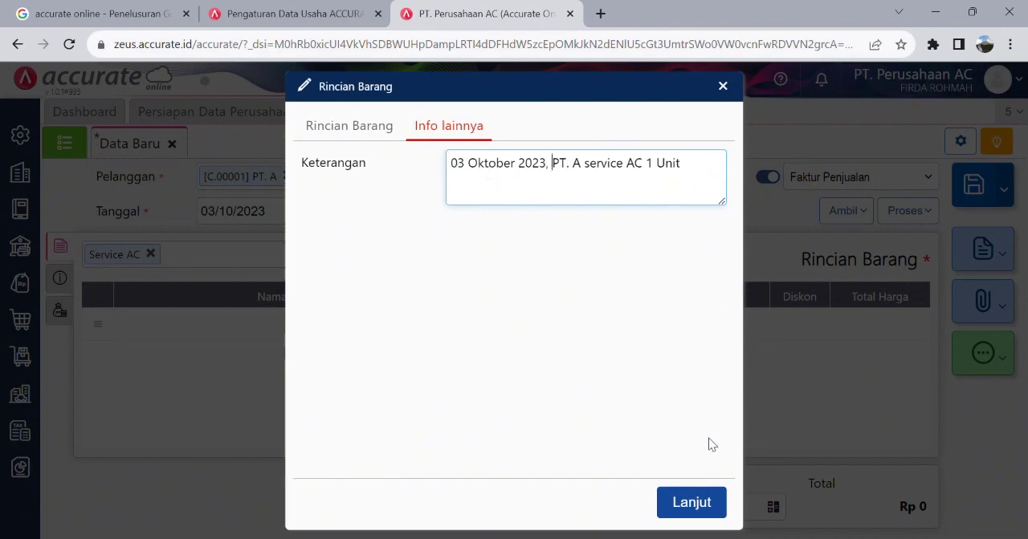
left_click(336, 128)
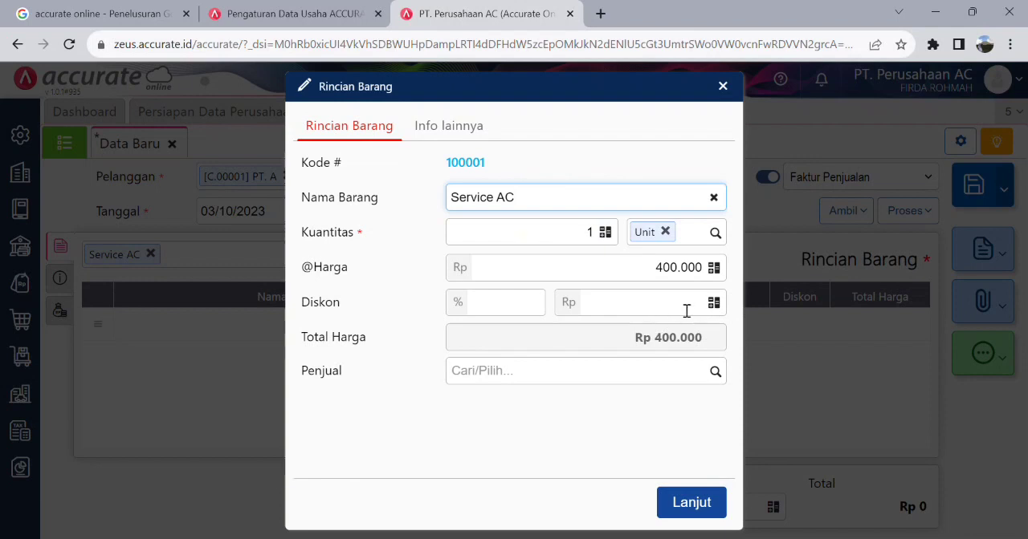
left_click(718, 508)
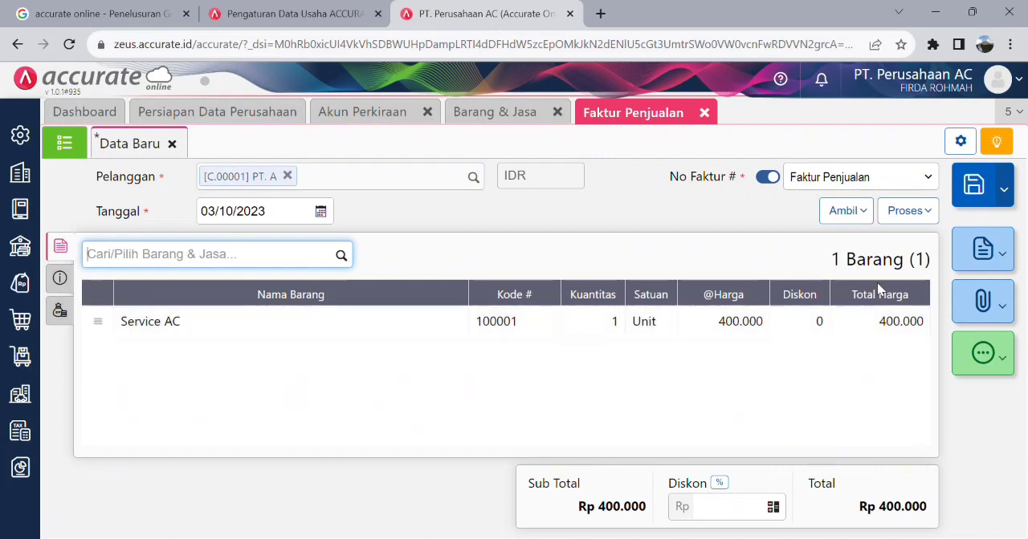
left_click(984, 199)
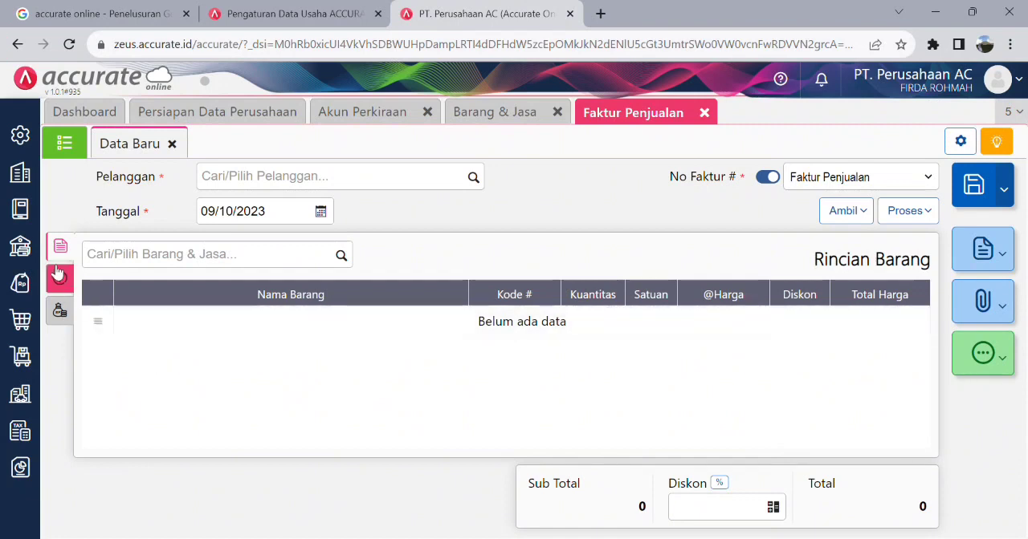
- Start a Penerimaan Penjualan from customer PT. A into Bank BCA with payment date 03/10/2023
left_click(27, 300)
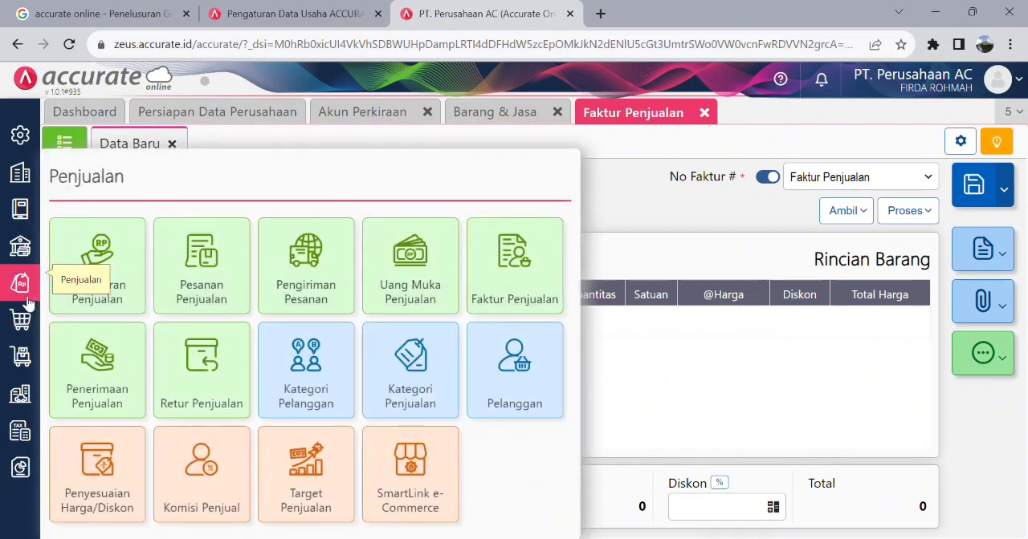
left_click(132, 369)
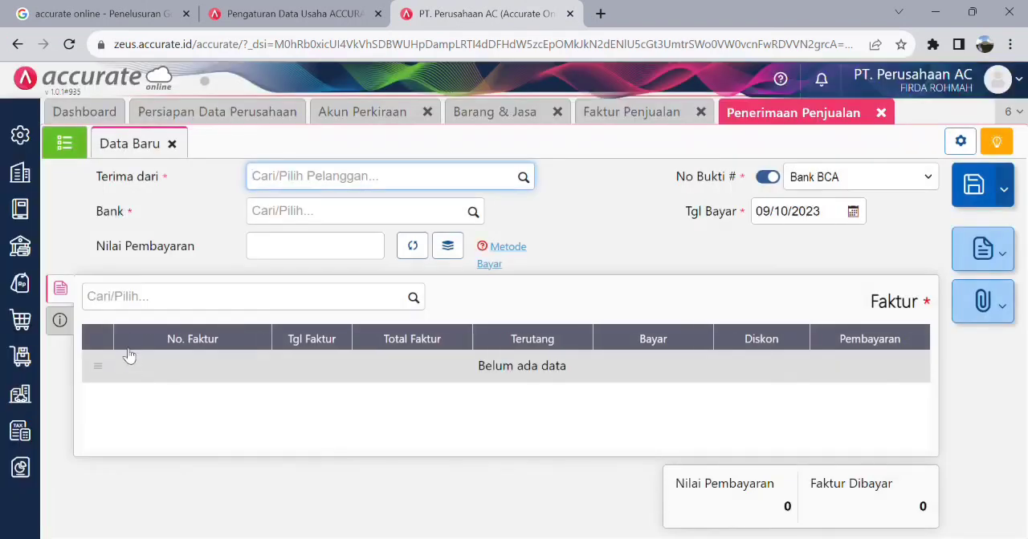
left_click(524, 176)
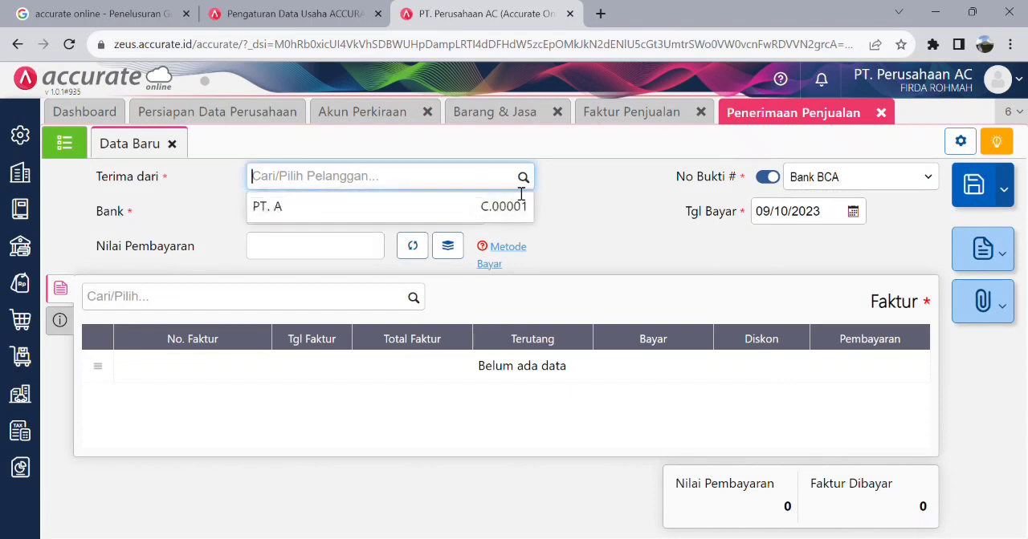
left_click(433, 220)
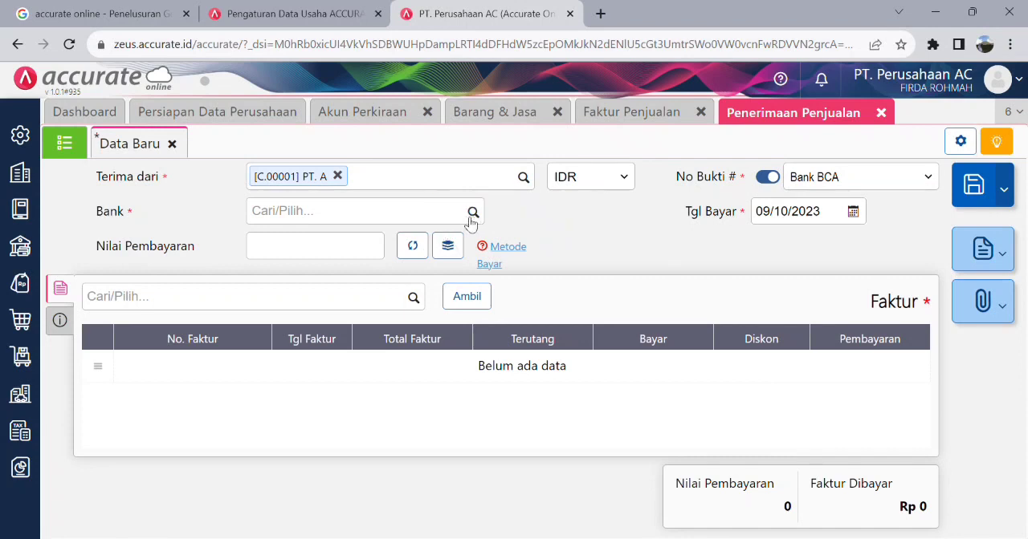
left_click(473, 213)
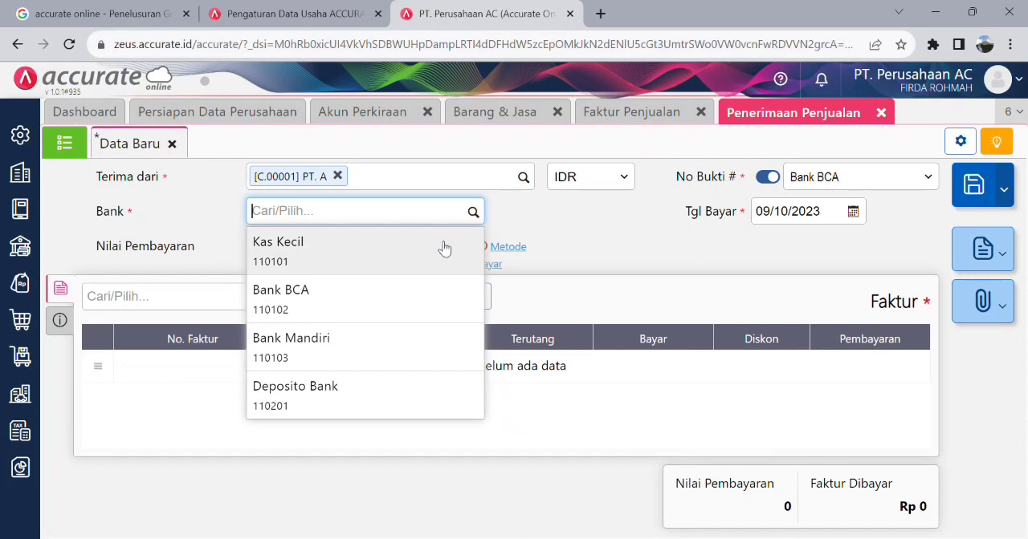
left_click(417, 308)
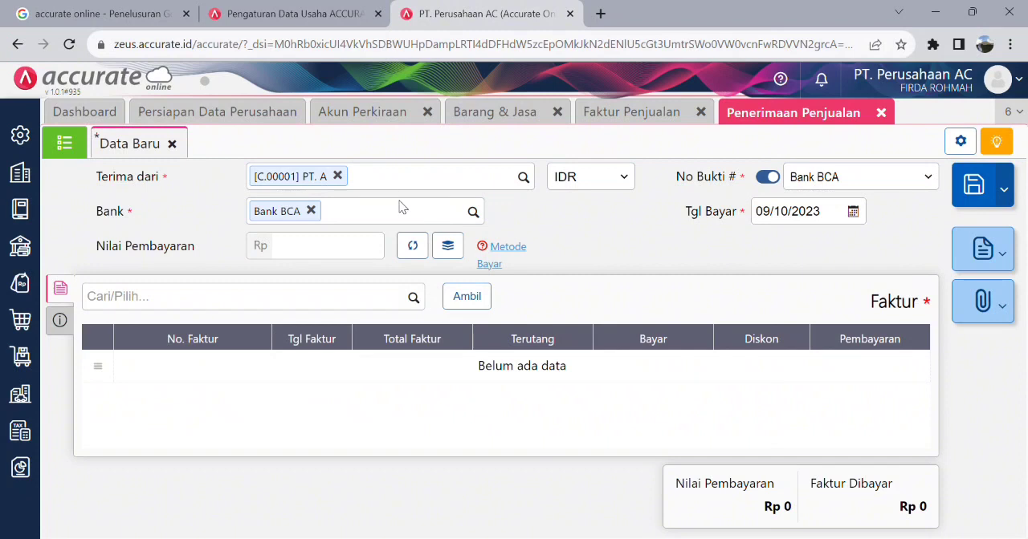
left_click(855, 216)
left_click(824, 285)
- Add PT. A's 03/10/2023 invoice to the receipt, paid in full at Rp 400.000, and calculate the Nilai Pembayaran
left_click(415, 298)
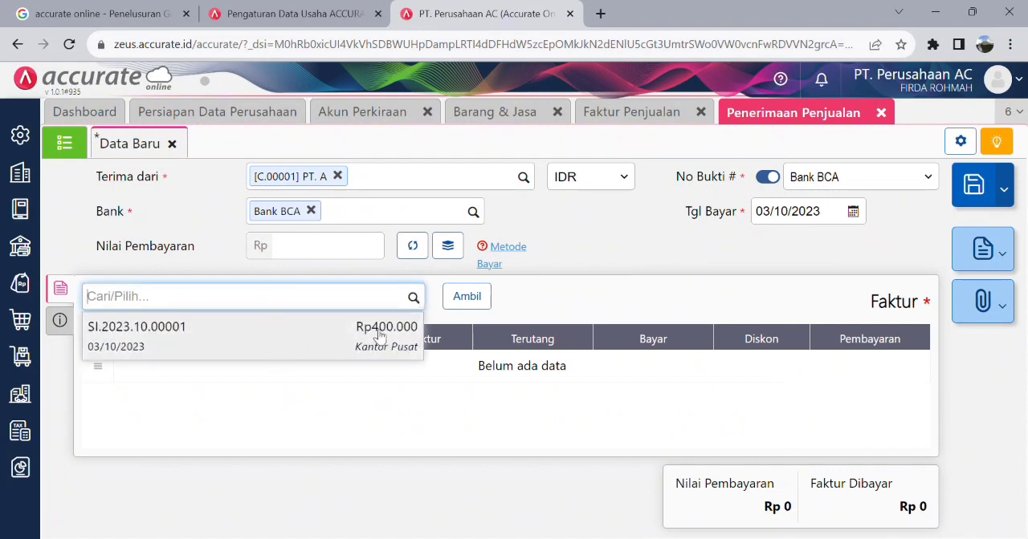
left_click(331, 344)
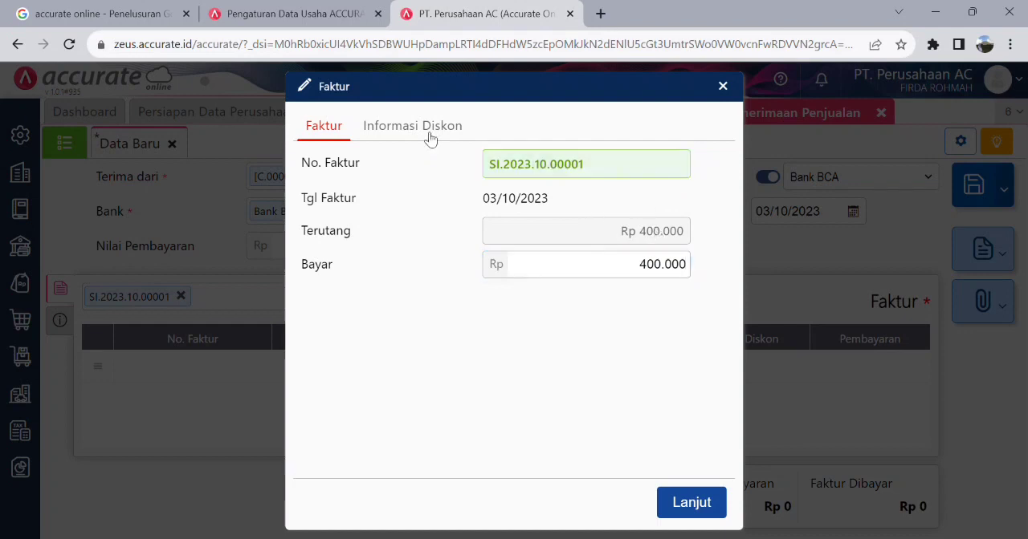
left_click(414, 127)
left_click(328, 125)
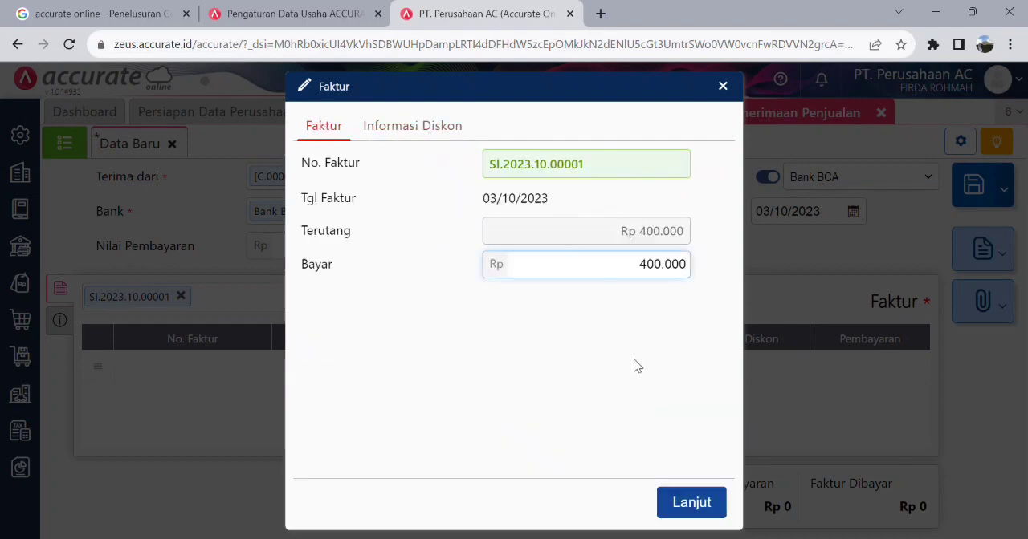
left_click(709, 514)
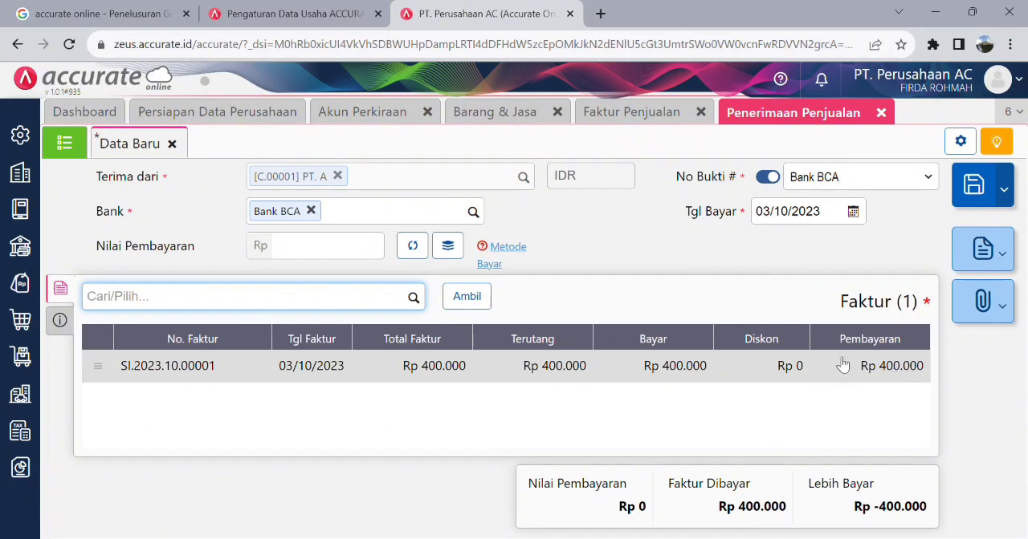
left_click(414, 250)
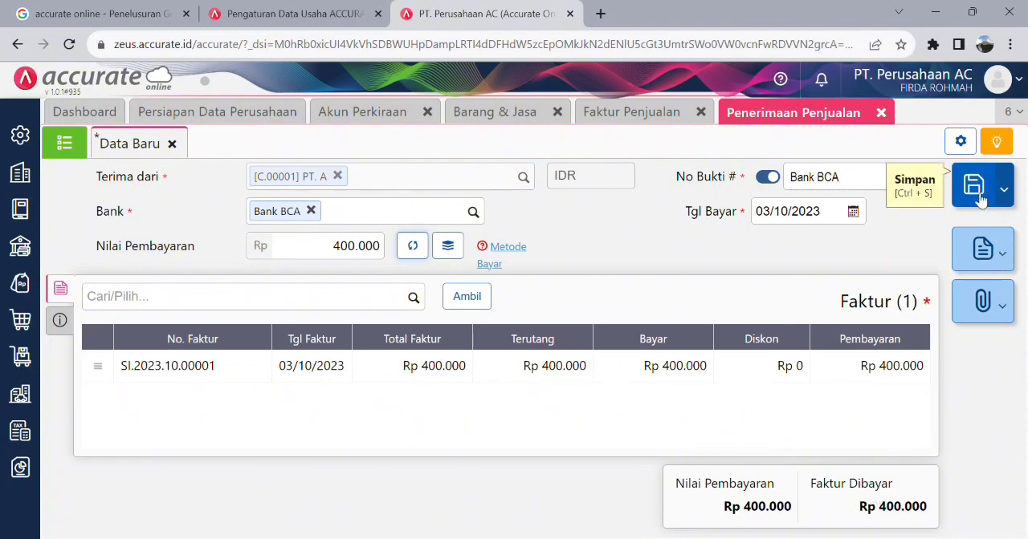
- Check the receipt's print options and save the Penerimaan Penjualan
left_click(1002, 259)
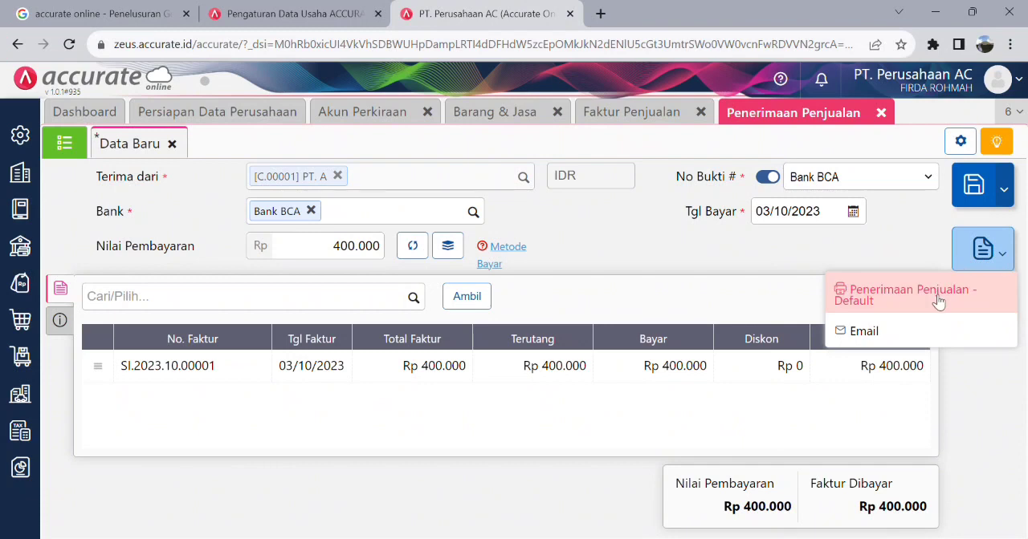
left_click(919, 234)
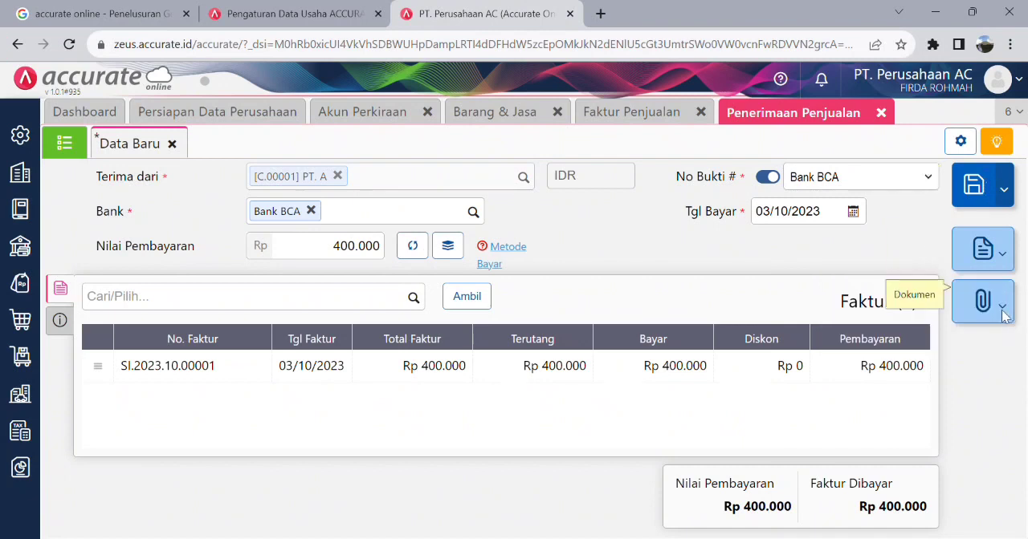
left_click(974, 191)
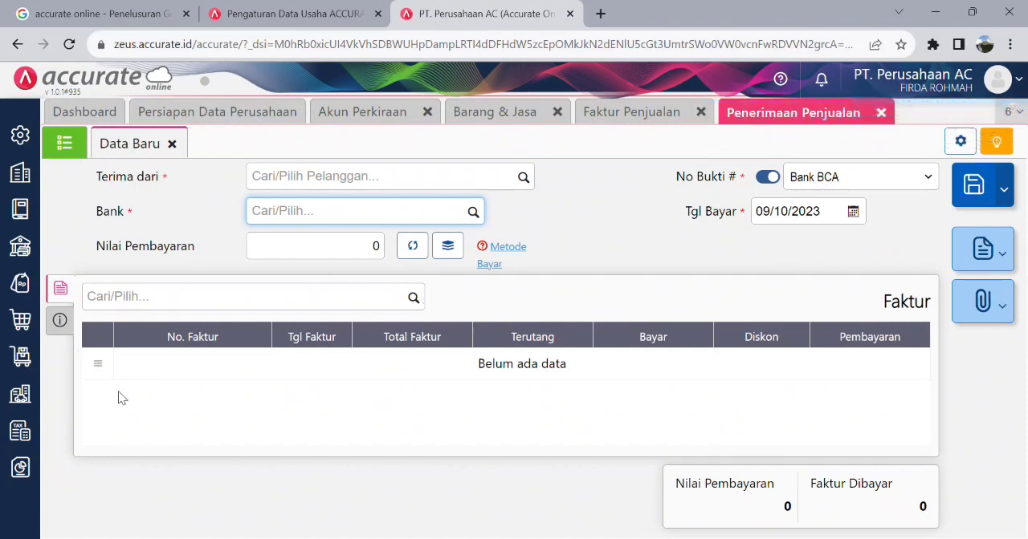
- Display the Buku Besar report Keseluruhan Jurnal for 01/10/2023 to 09/10/2023 at Kantor Pusat and review its journal entries
left_click(24, 470)
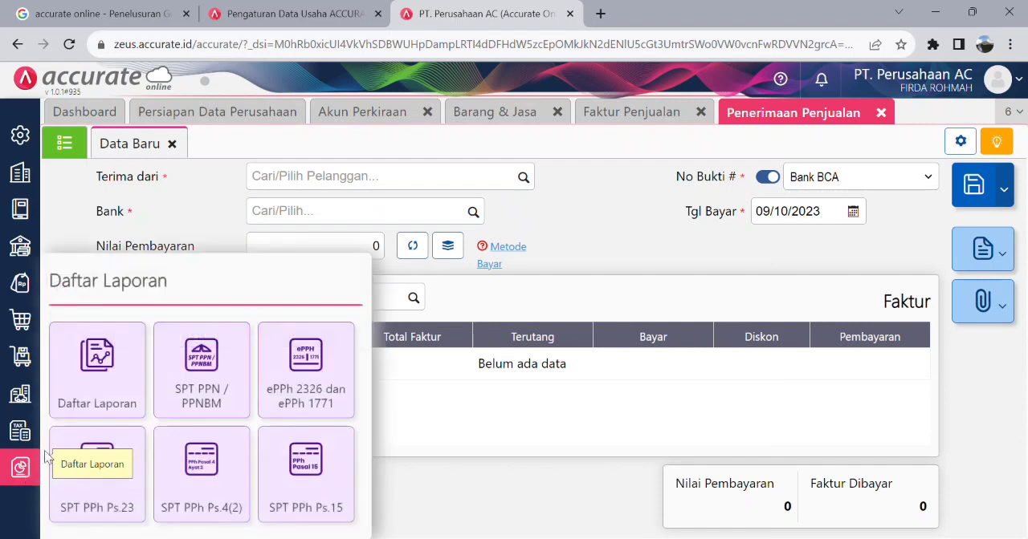
left_click(124, 389)
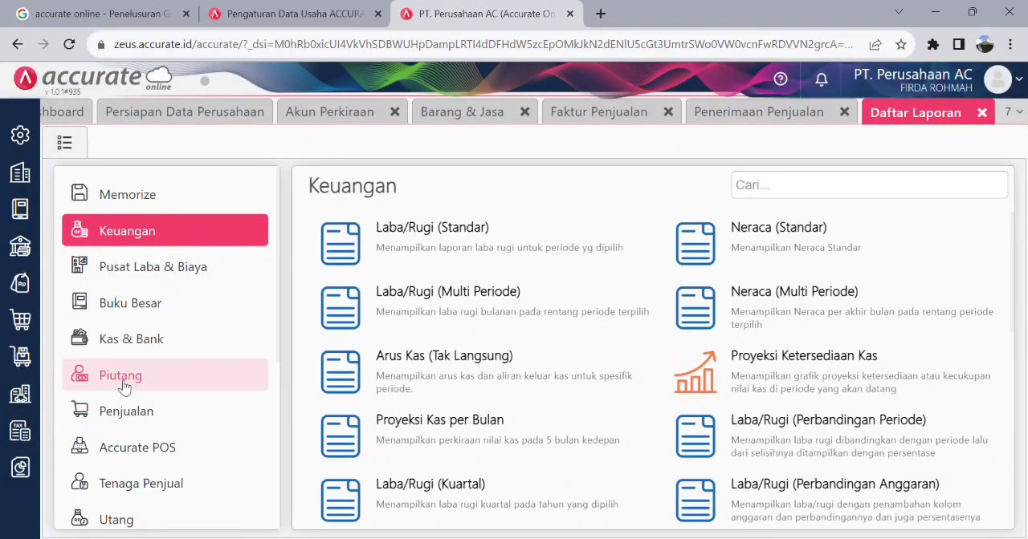
left_click(165, 308)
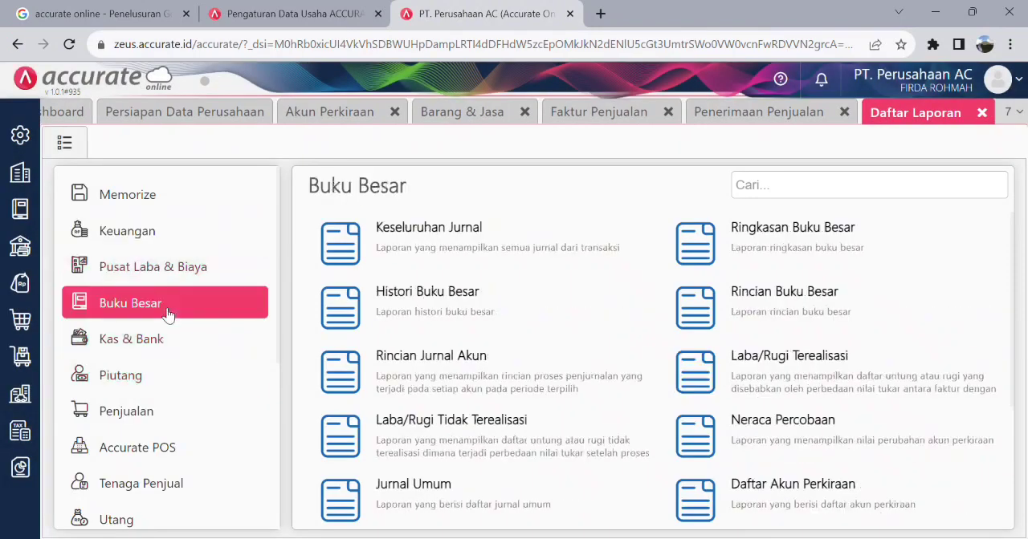
left_click(461, 256)
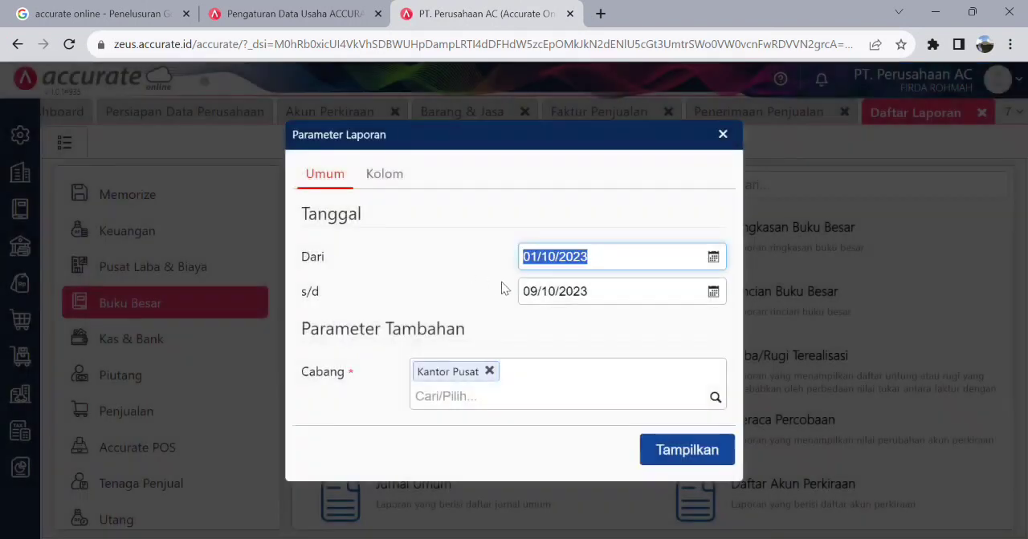
left_click(712, 452)
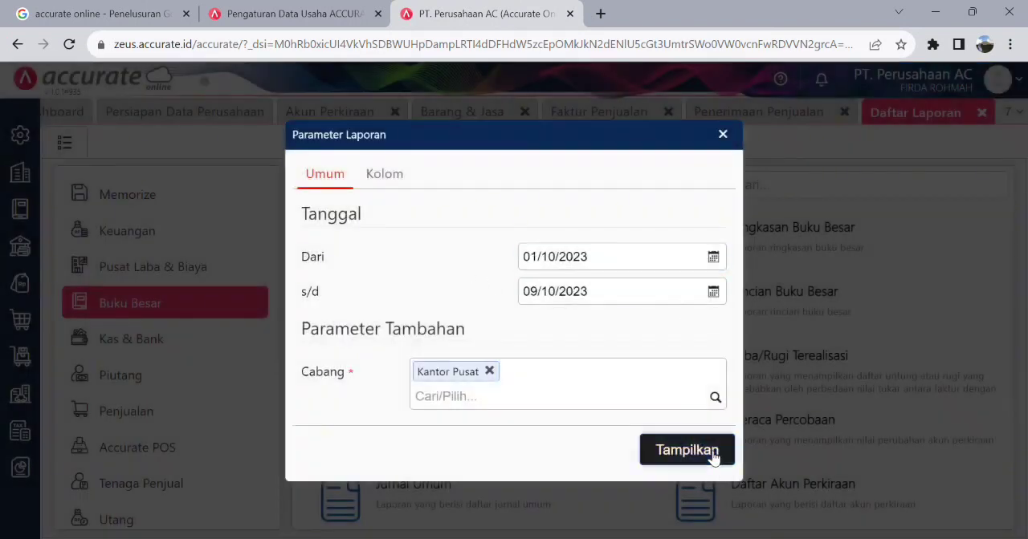
scroll(407, 336, "down", 3)
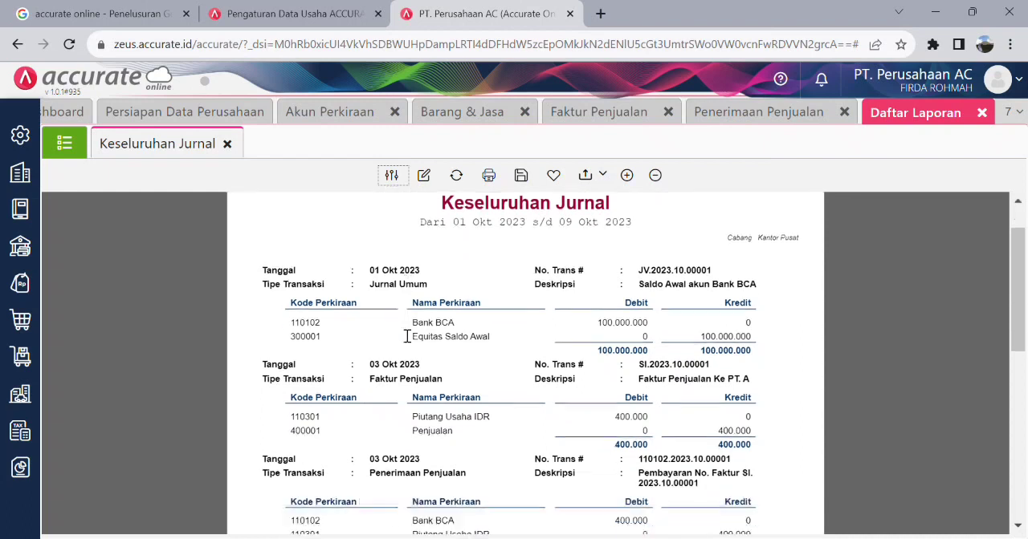
- Review the remaining entries of the Keseluruhan Jurnal report for October 2023 and close Daftar Laporan
scroll(408, 336, "up", 3)
scroll(408, 335, "down", 2)
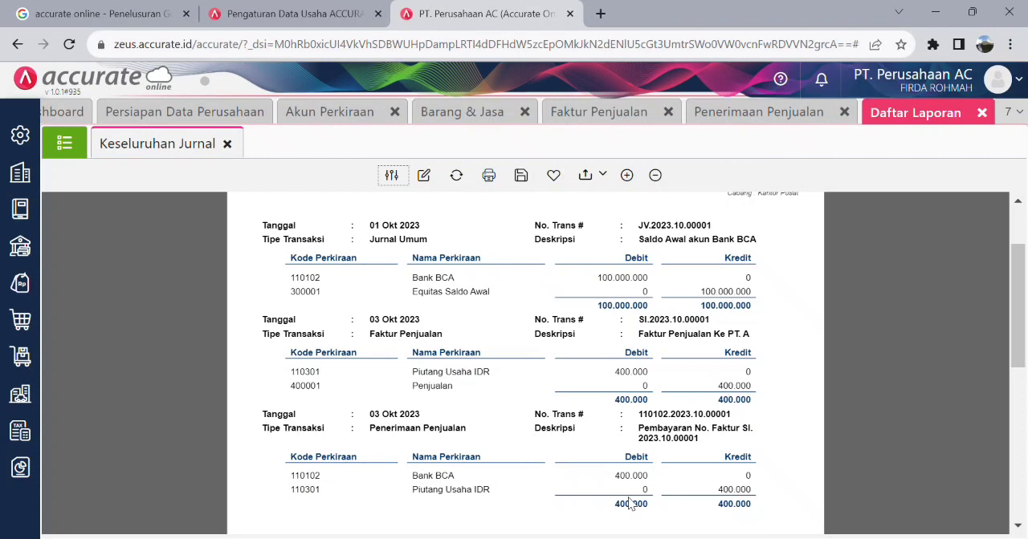
scroll(623, 478, "down", 5)
scroll(625, 480, "up", 6)
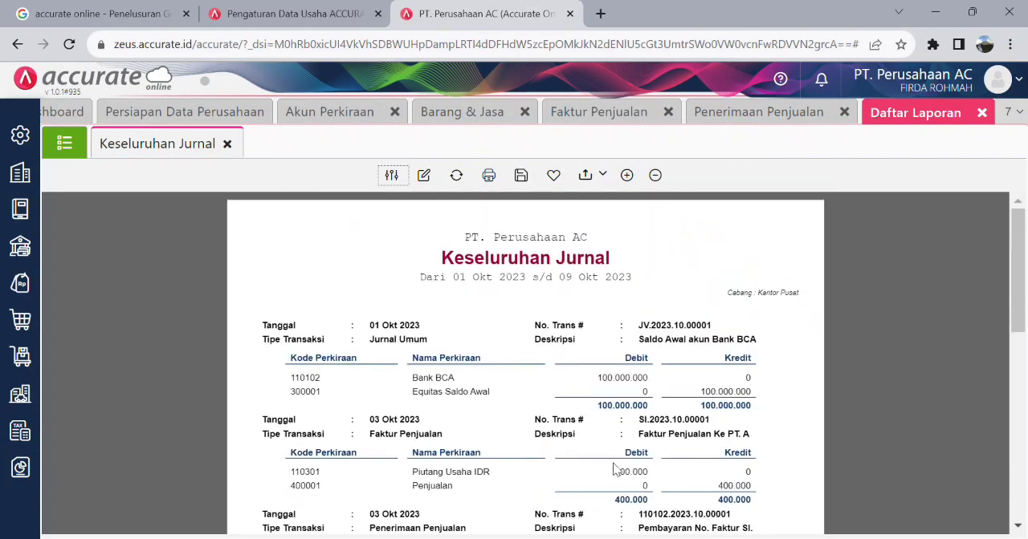
left_click(982, 113)
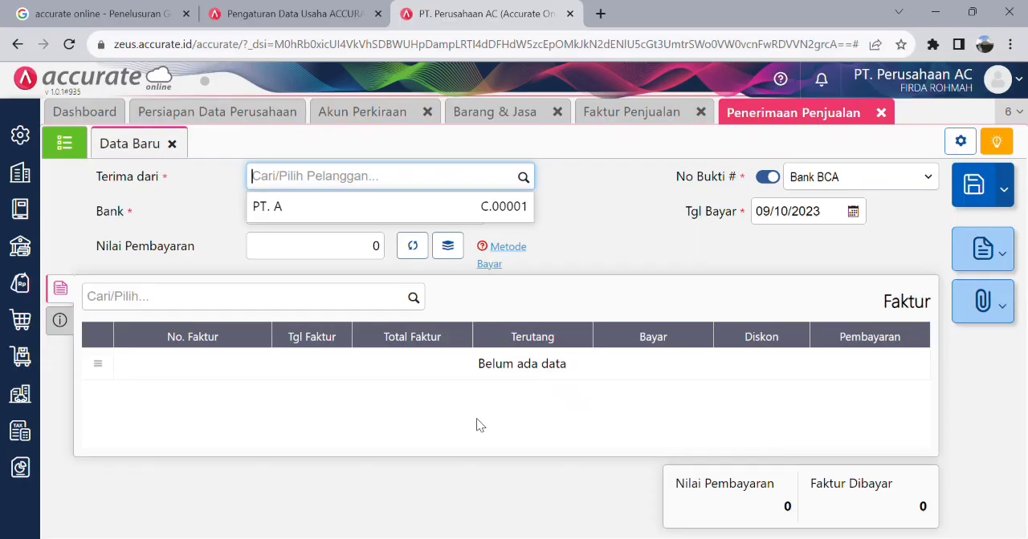
- Start a Pesanan Penjualan dated 04/10/2023 and save PT. B as its new customer
left_click(21, 289)
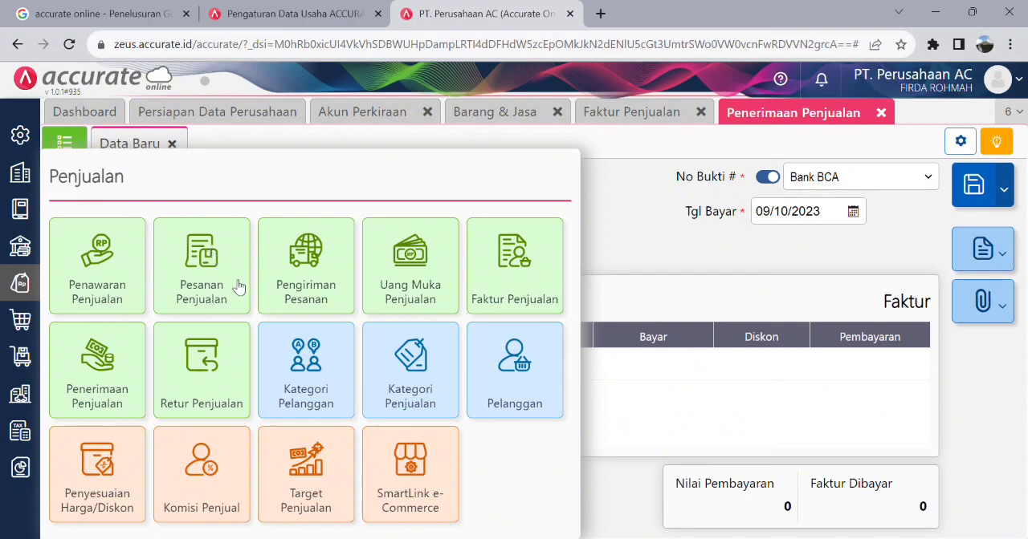
left_click(202, 265)
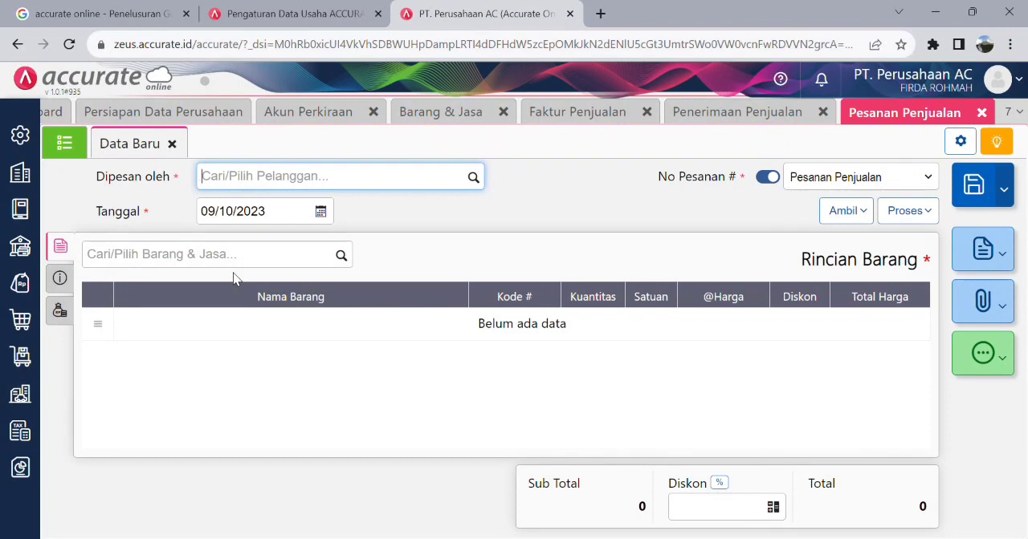
left_click(473, 178)
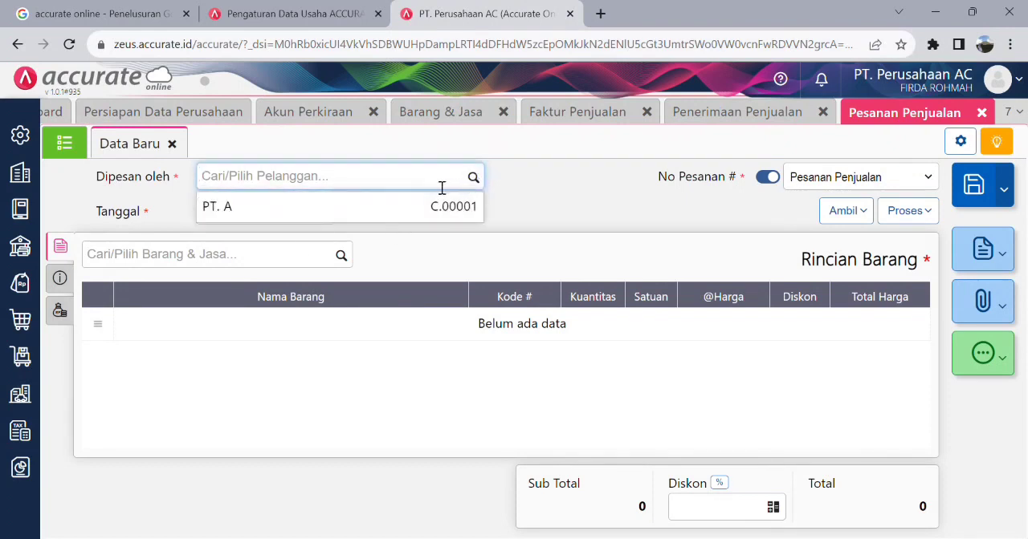
type("PT. B")
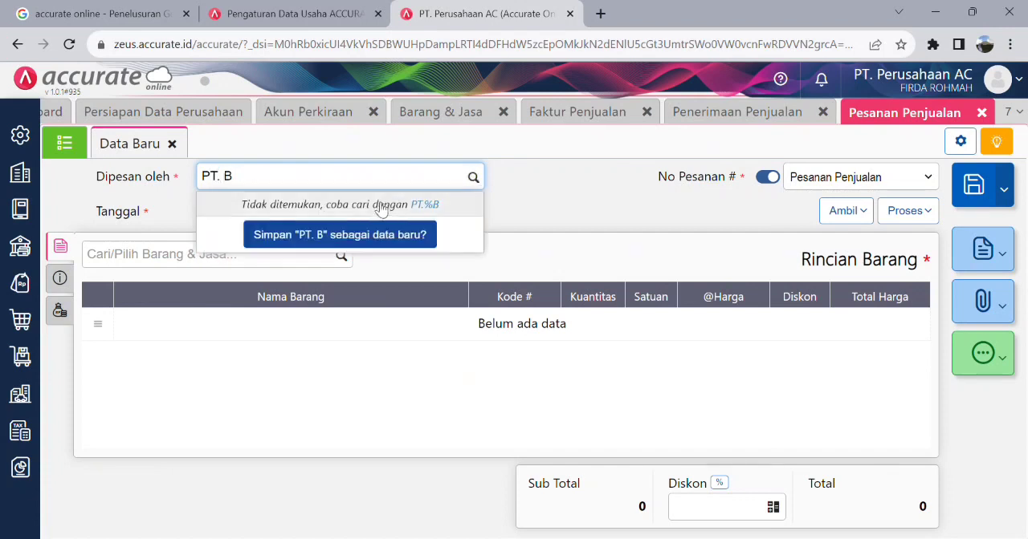
left_click(342, 235)
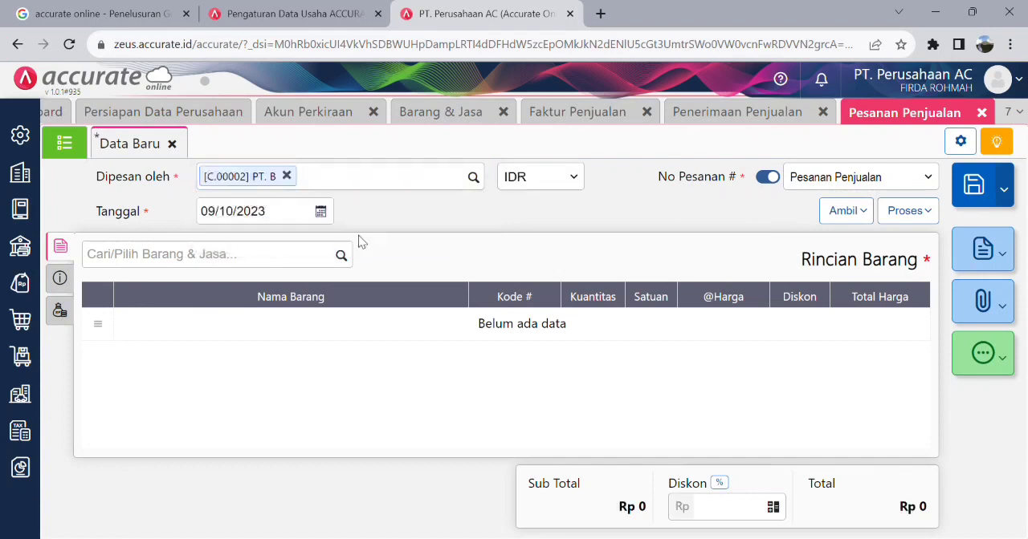
left_click(321, 213)
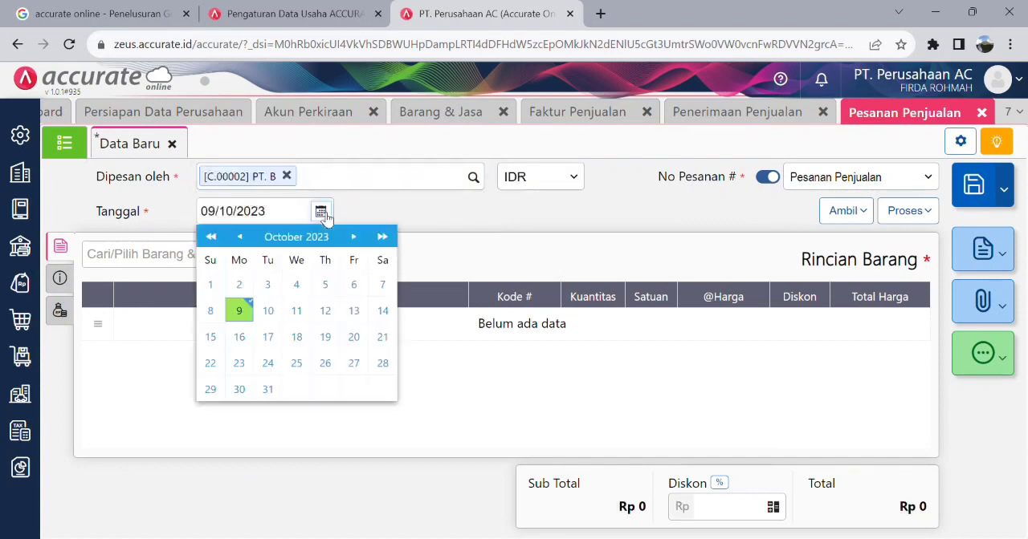
left_click(298, 285)
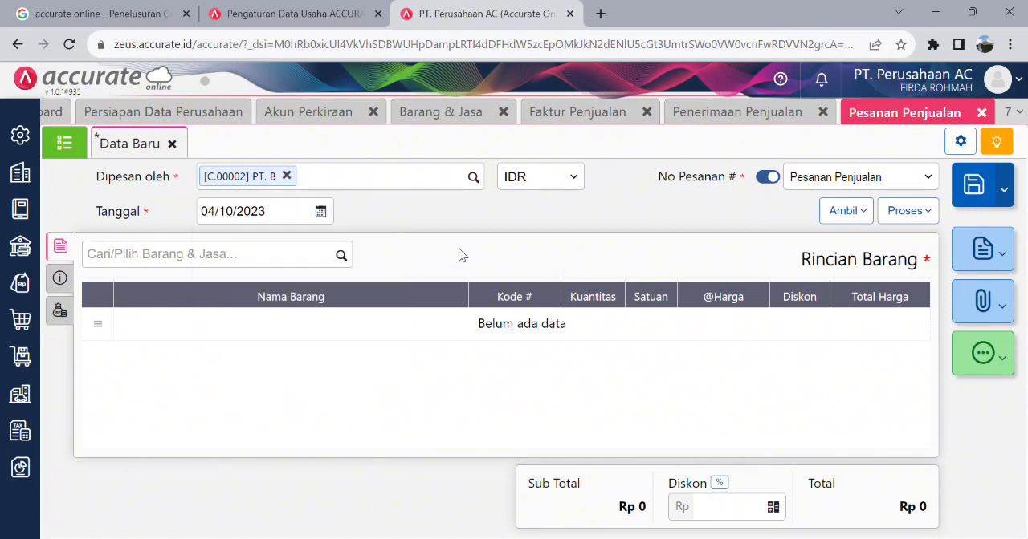
- Add the service Cuci AC to the sales order with a Kuantitas of 5
left_click(340, 257)
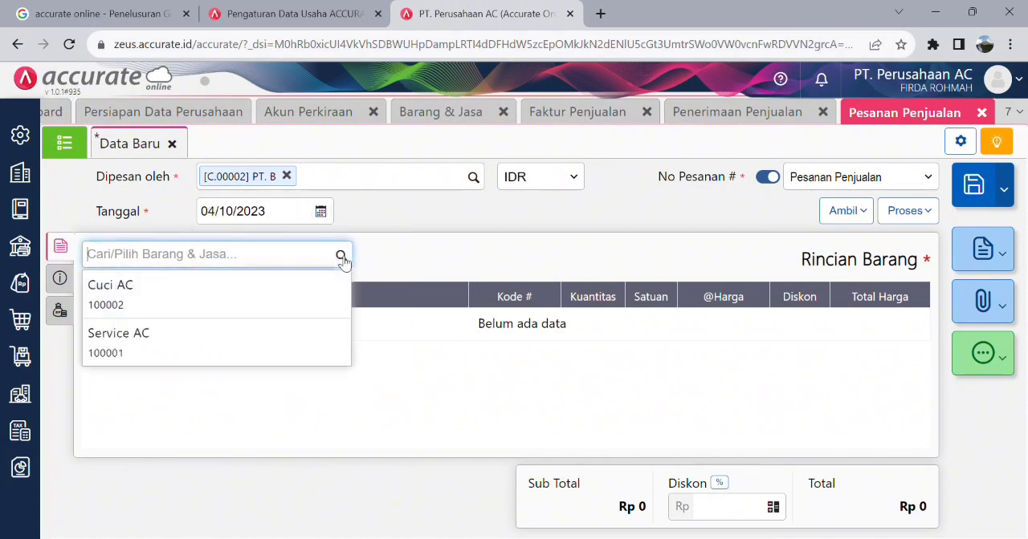
left_click(272, 295)
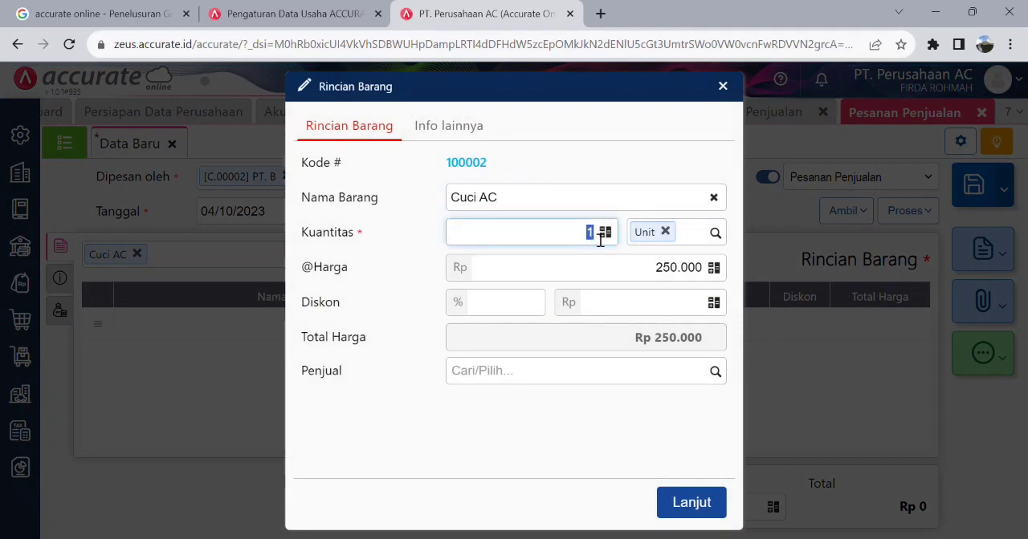
left_click(600, 326)
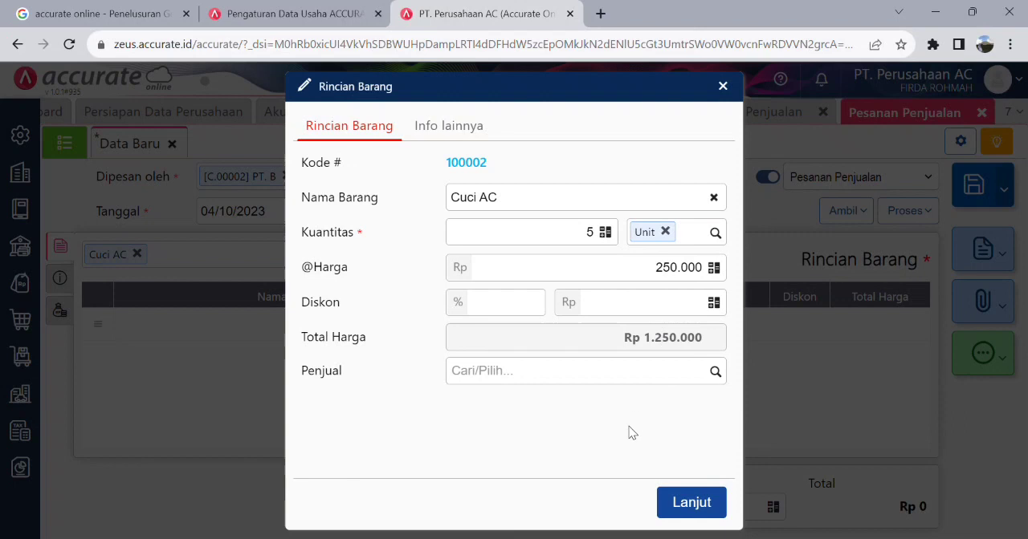
- Enter the Cuci AC line's Keterangan "04 Obtober 2023, PT. B pesan Cuci AC 5 unit" and confirm the line
left_click(462, 126)
left_click(518, 179)
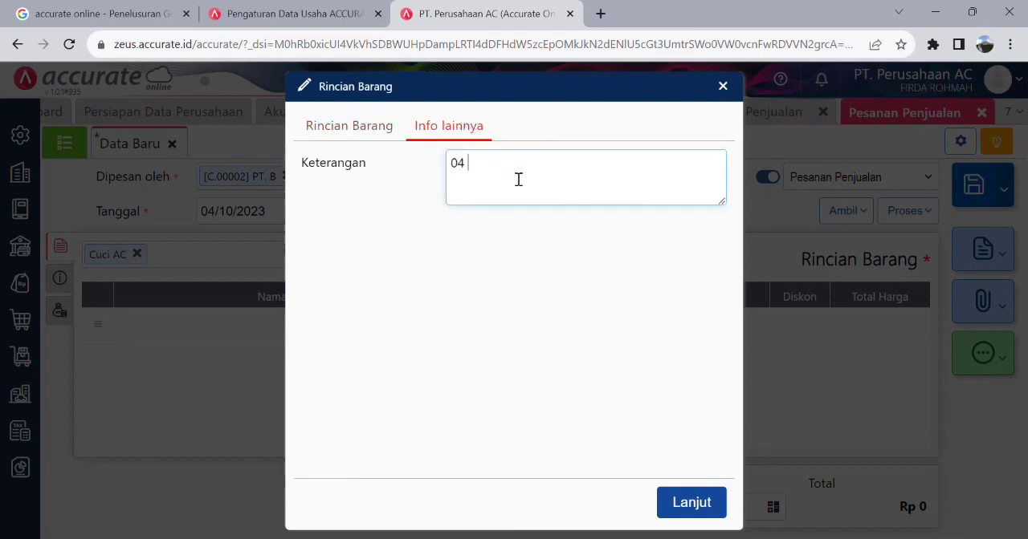
type("04 Obtober 2023, PT. B pesan")
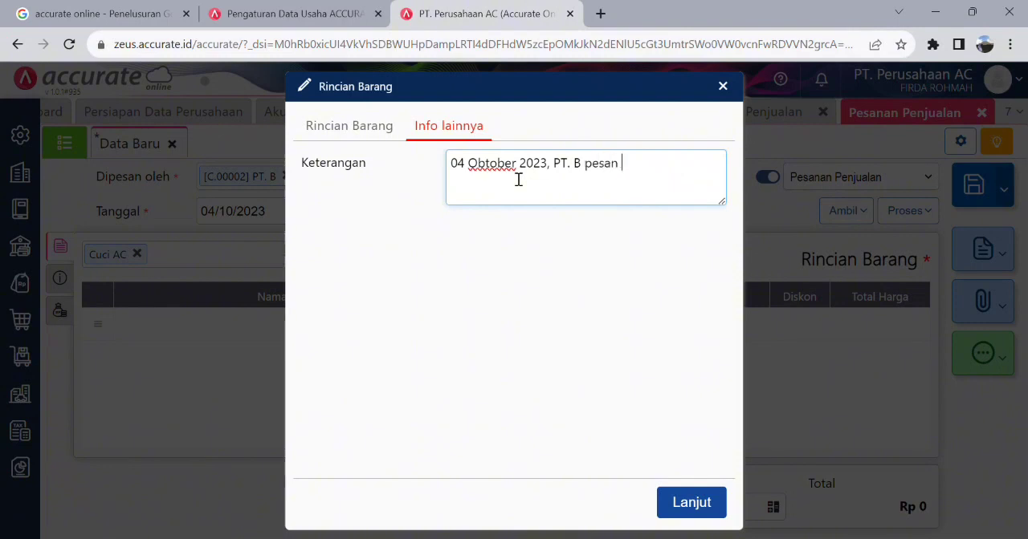
type("AC")
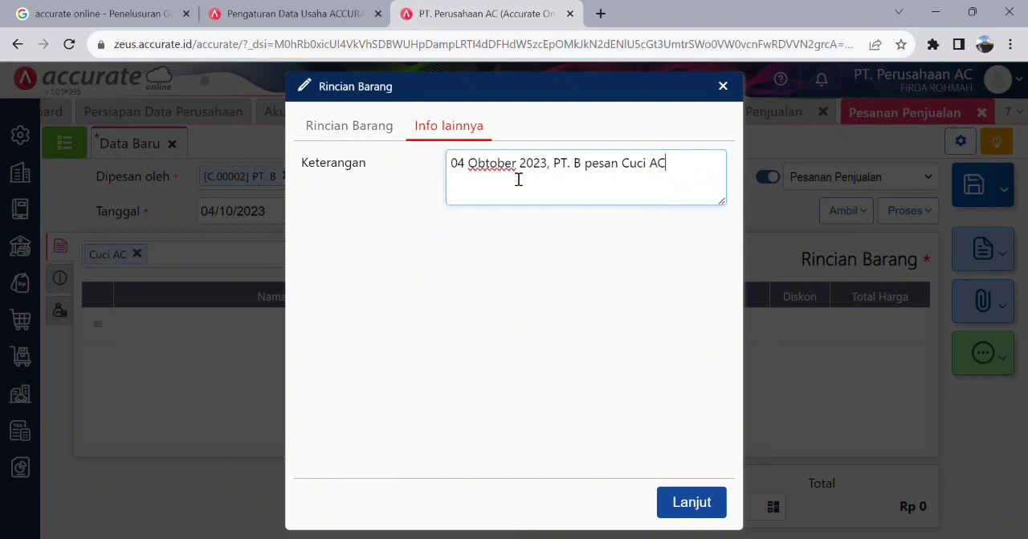
type(" 5 unit")
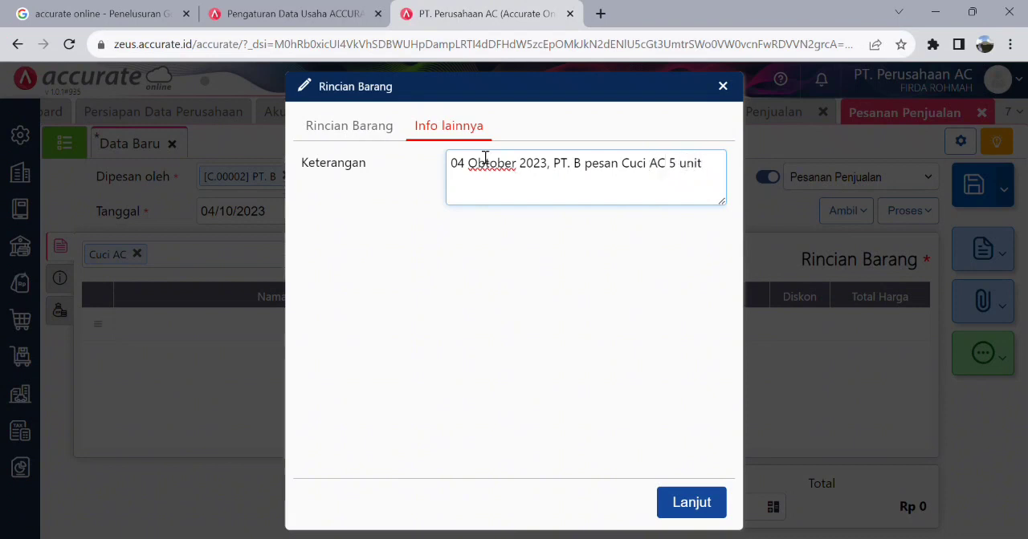
left_click(374, 127)
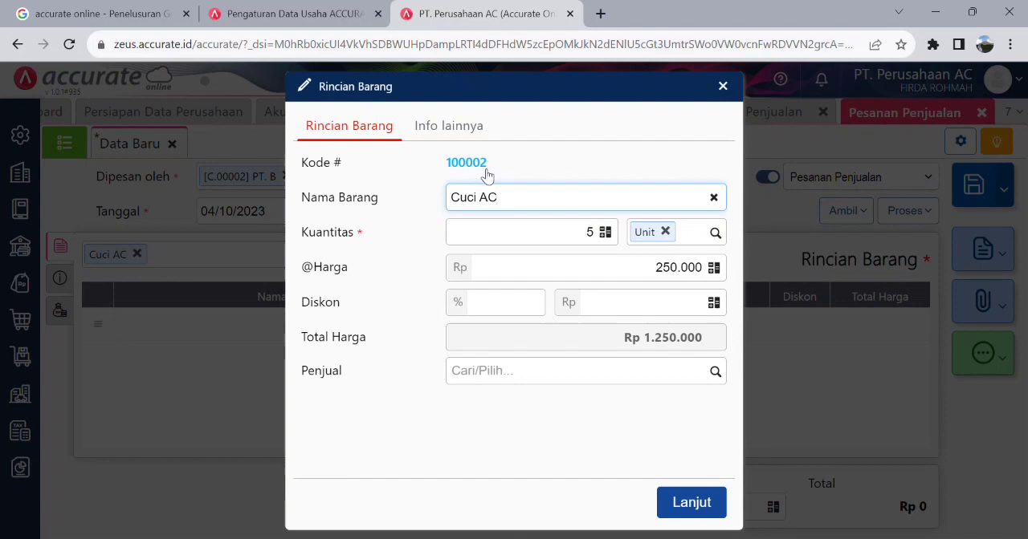
left_click(706, 506)
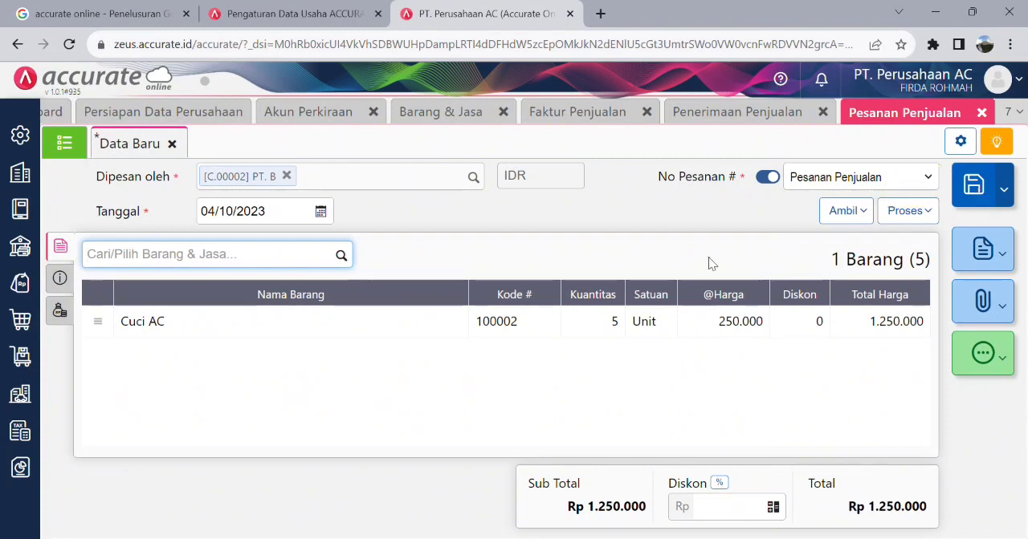
- Set the order's Syarat Pembayaran to net 30 and fill in the customer's city as Alamat
left_click(67, 278)
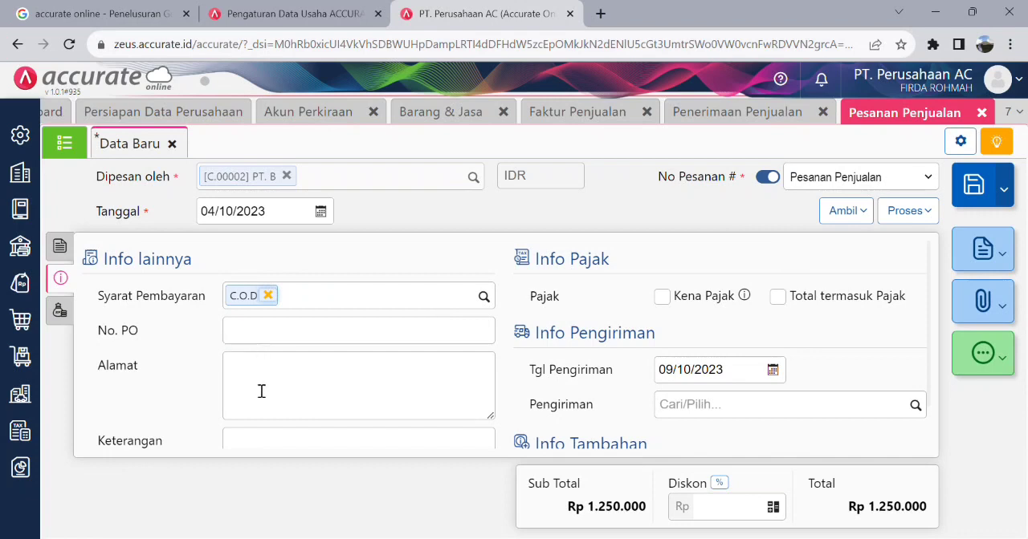
scroll(261, 391, "down", 1)
scroll(261, 391, "up", 1)
left_click(483, 297)
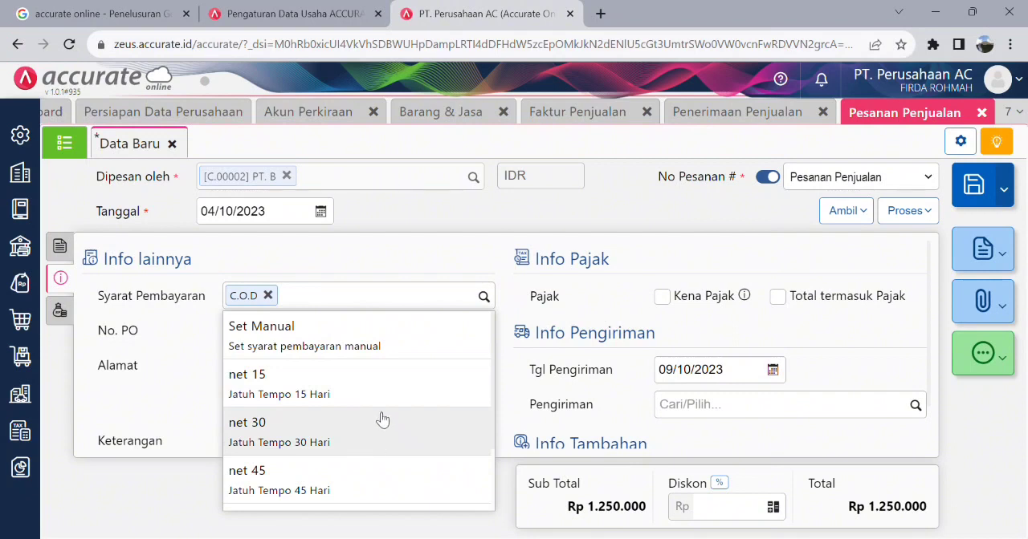
left_click(391, 439)
left_click(261, 380)
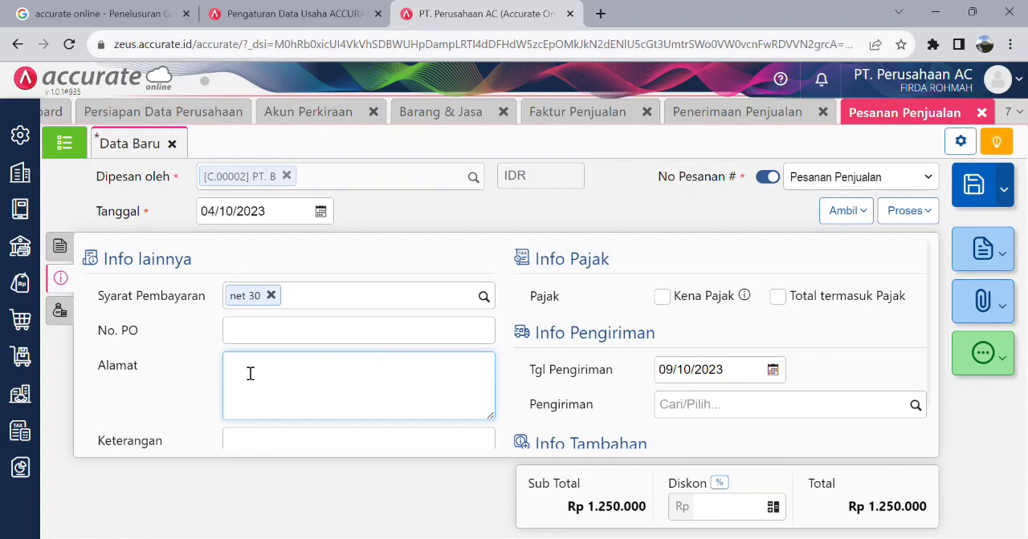
type("Surabaya")
scroll(377, 366, "down", 2)
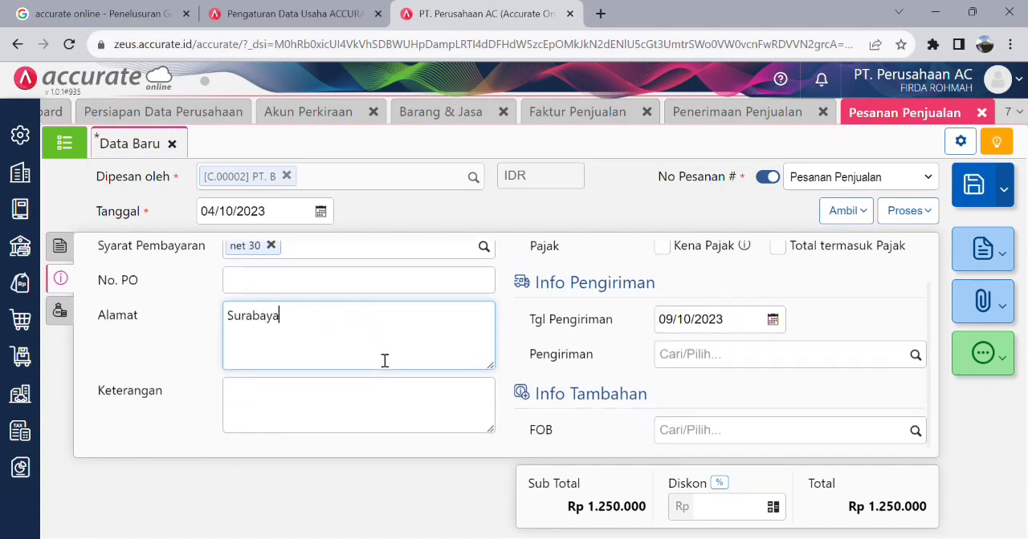
scroll(587, 343, "up", 2)
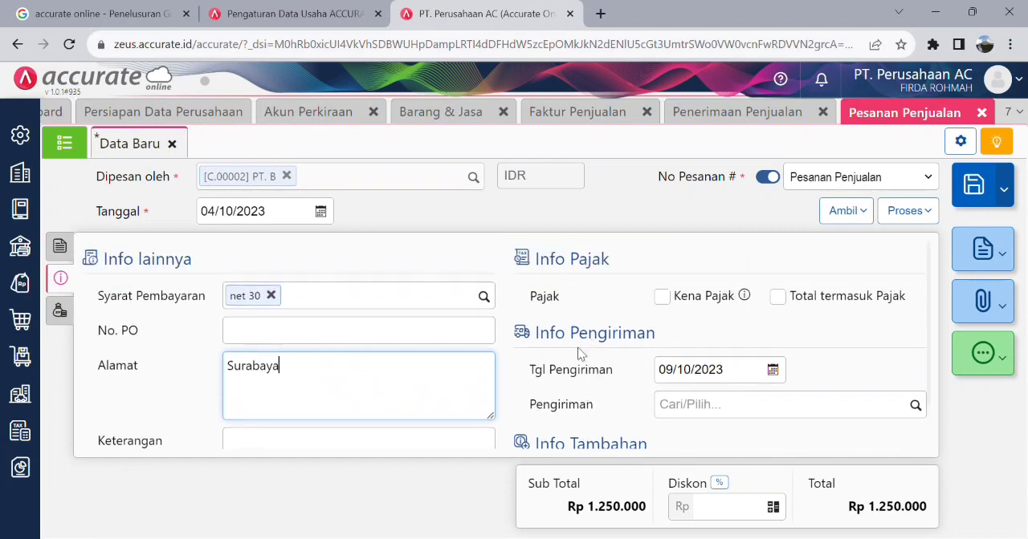
- Set the order's Tgl Pengiriman to 04/10/2023 and review the other order details
scroll(571, 348, "down", 2)
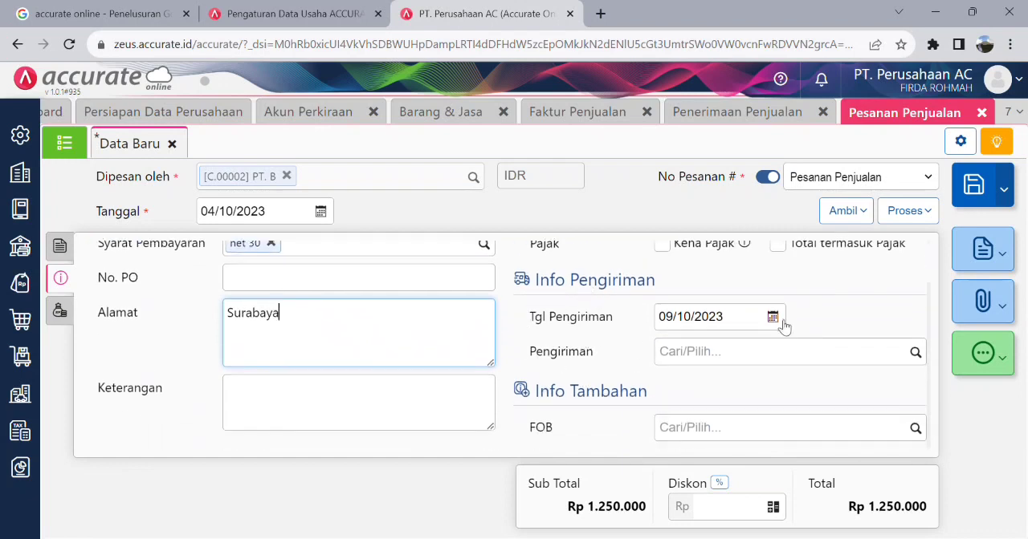
left_click(773, 318)
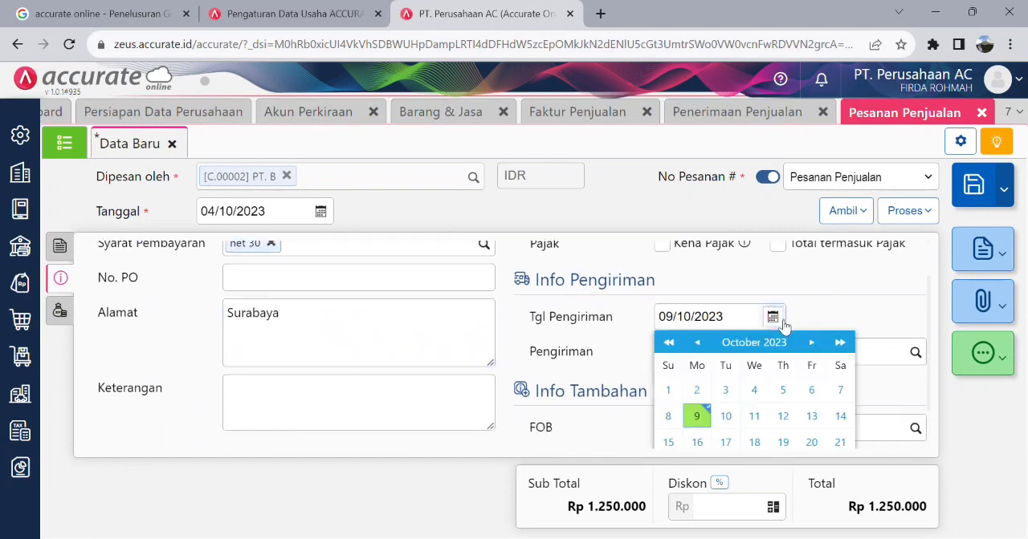
left_click(767, 394)
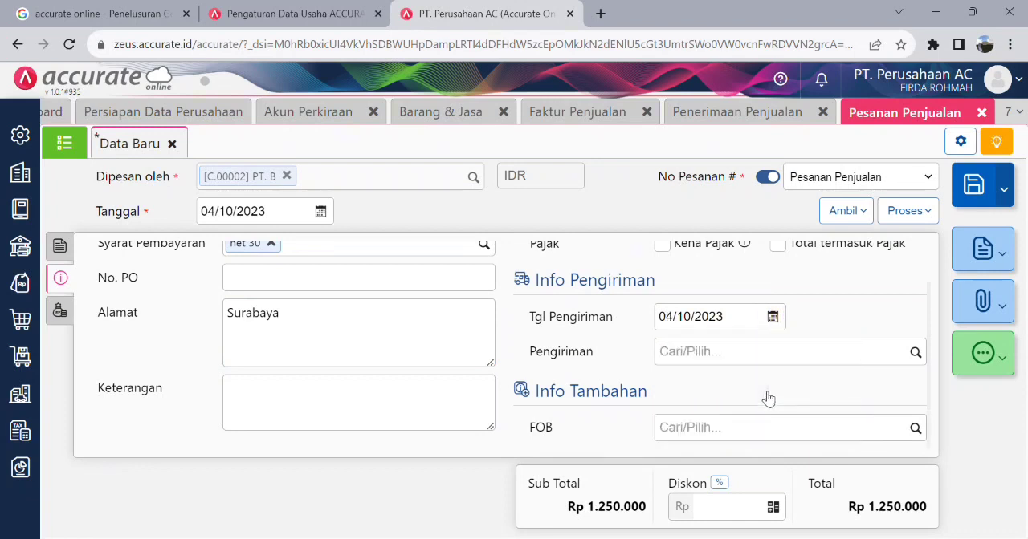
scroll(584, 371, "up", 1)
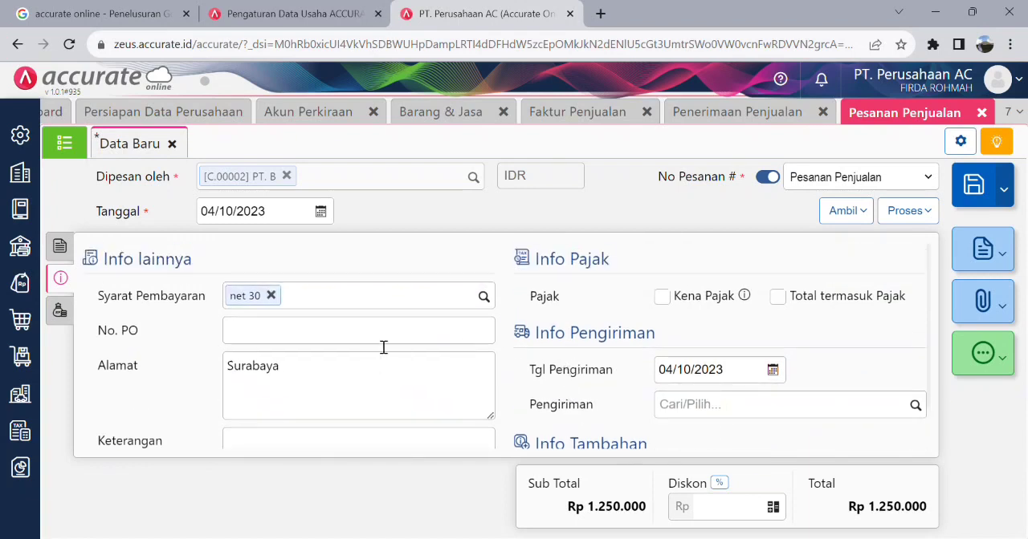
scroll(384, 334, "down", 1)
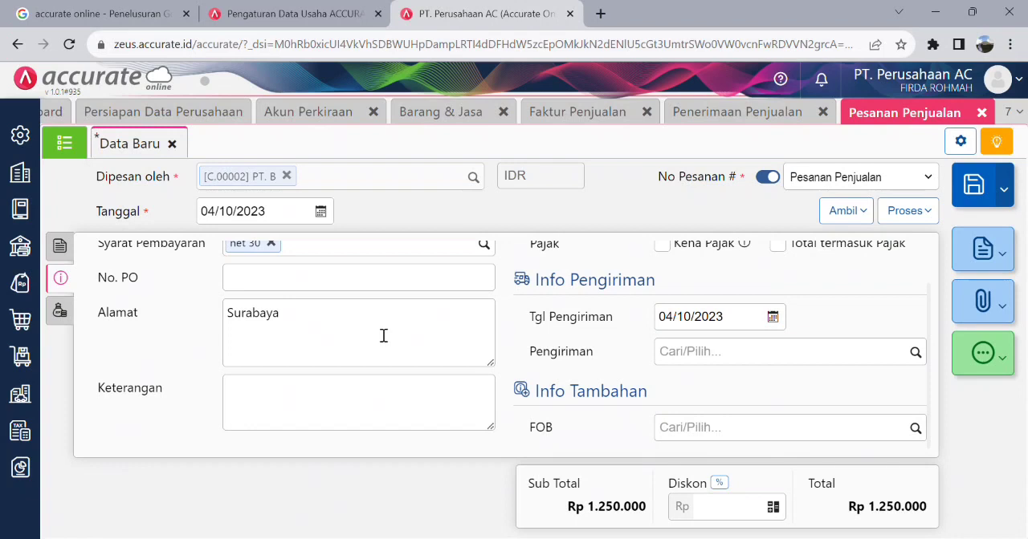
scroll(361, 322, "up", 1)
scroll(283, 293, "down", 1)
scroll(277, 290, "up", 1)
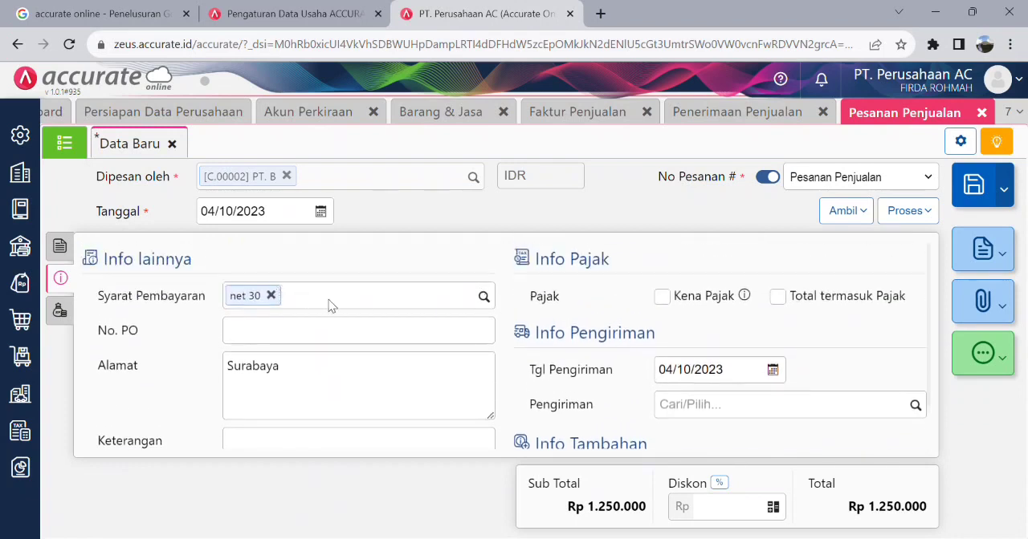
- Examine the available Syarat Pembayaran options and the net 7 term's settings, and close the Syarat Pembayaran records
left_click(485, 298)
scroll(321, 358, "down", 1)
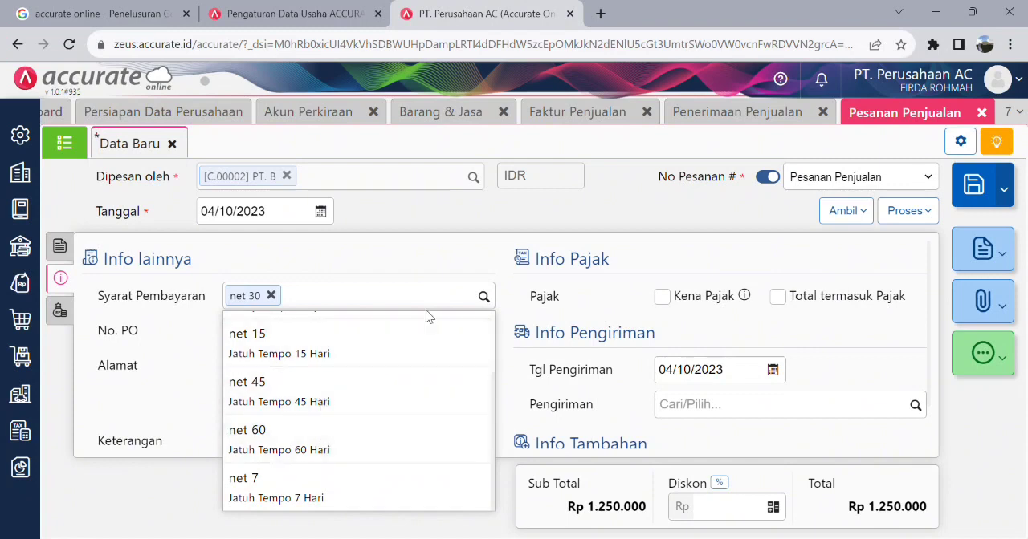
left_click(485, 298)
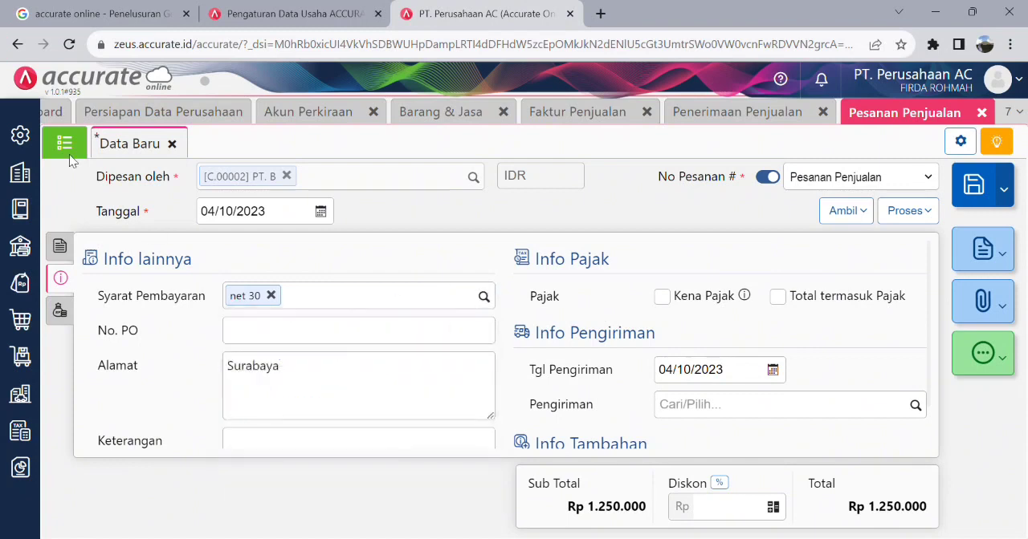
left_click(30, 145)
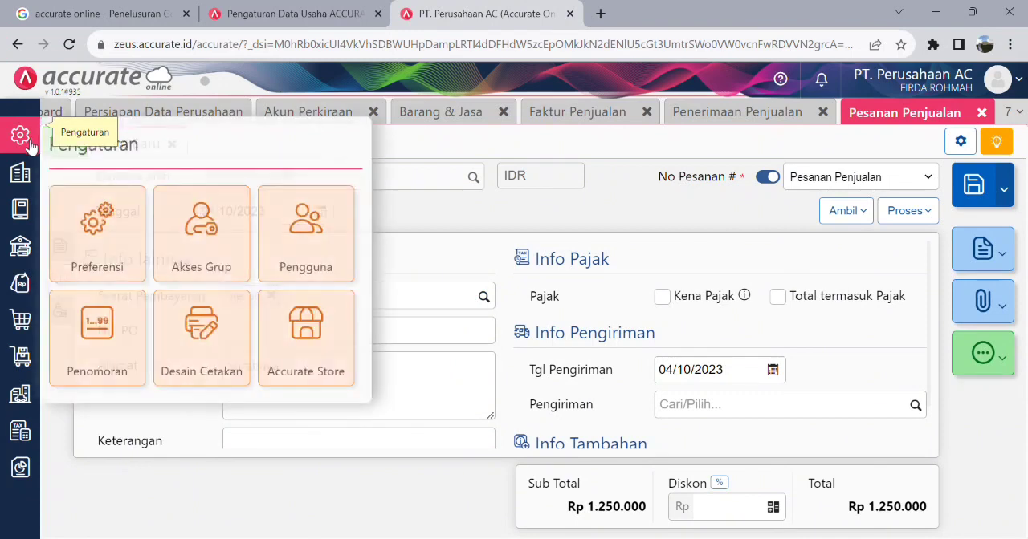
left_click(25, 176)
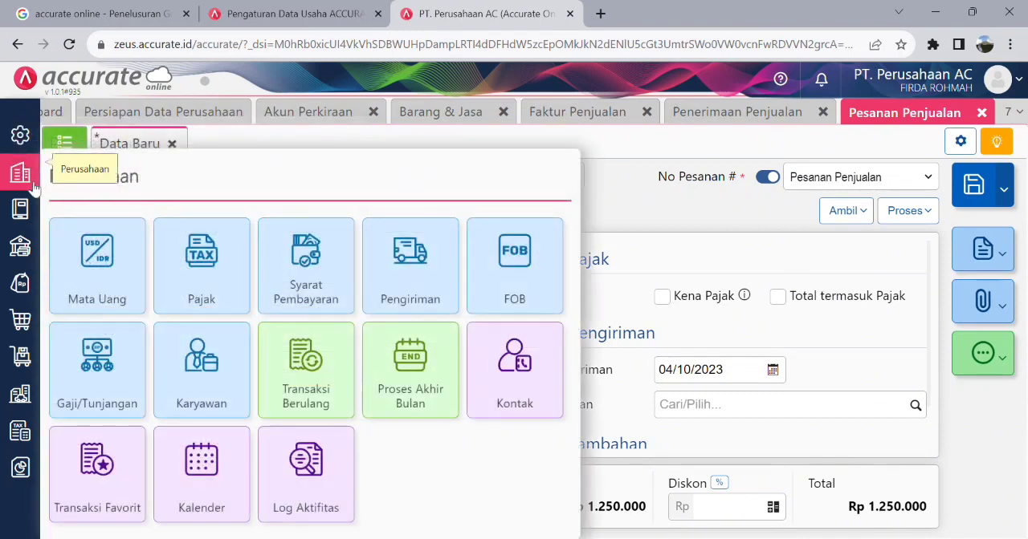
left_click(336, 293)
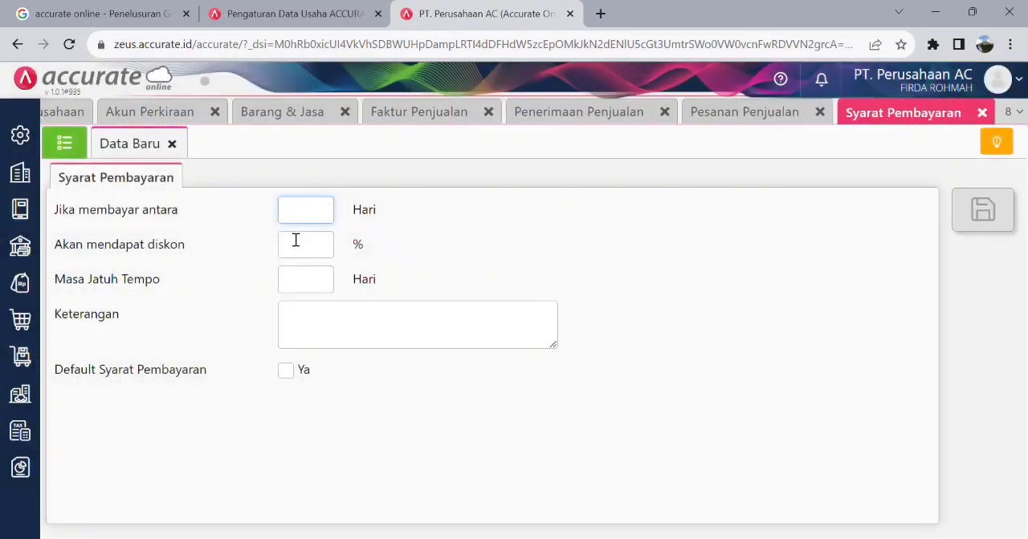
left_click(84, 146)
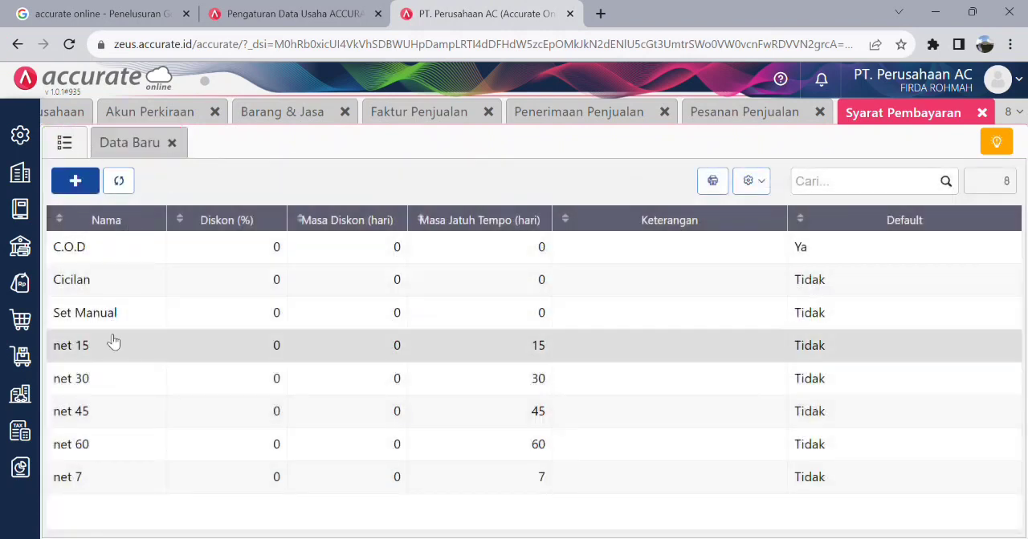
left_click(117, 474)
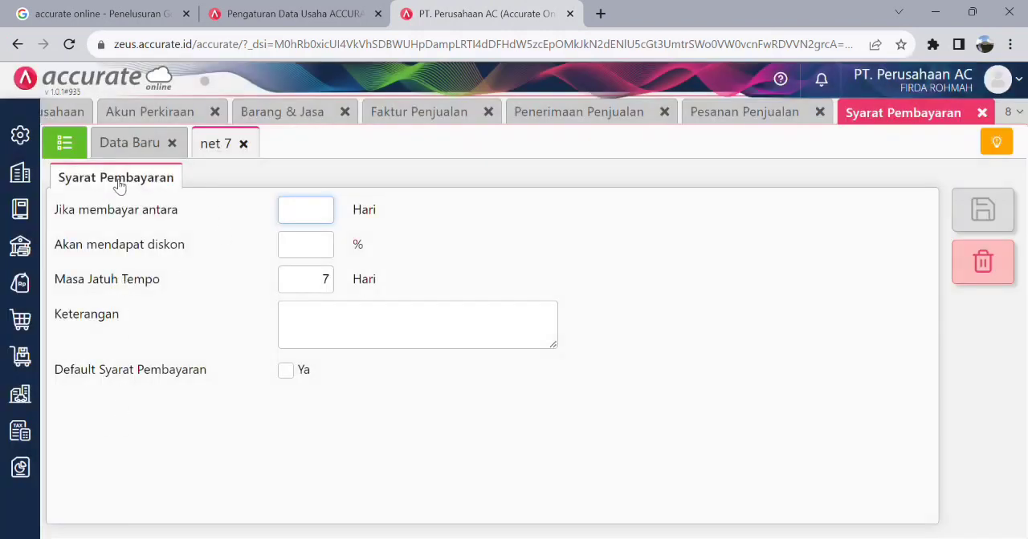
left_click(243, 143)
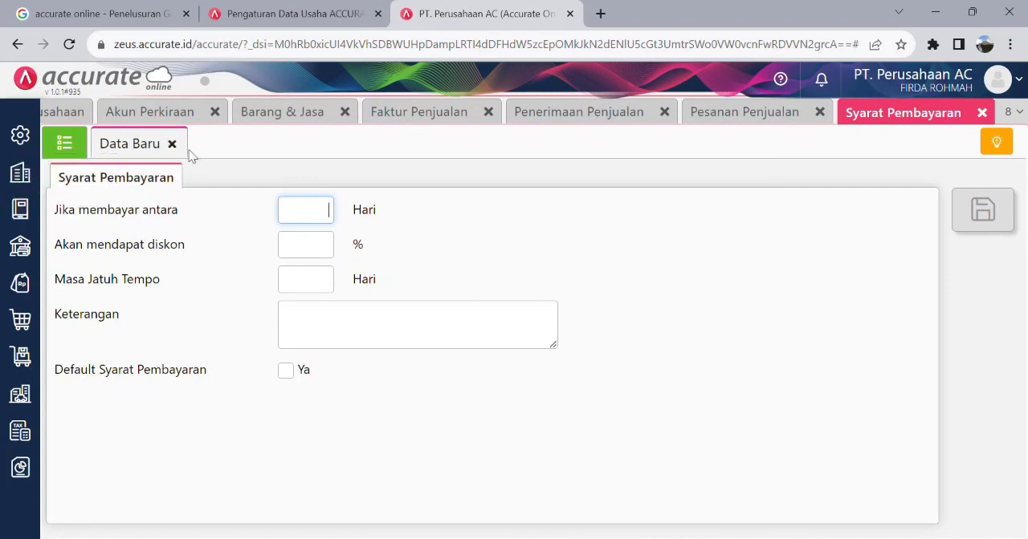
left_click(981, 113)
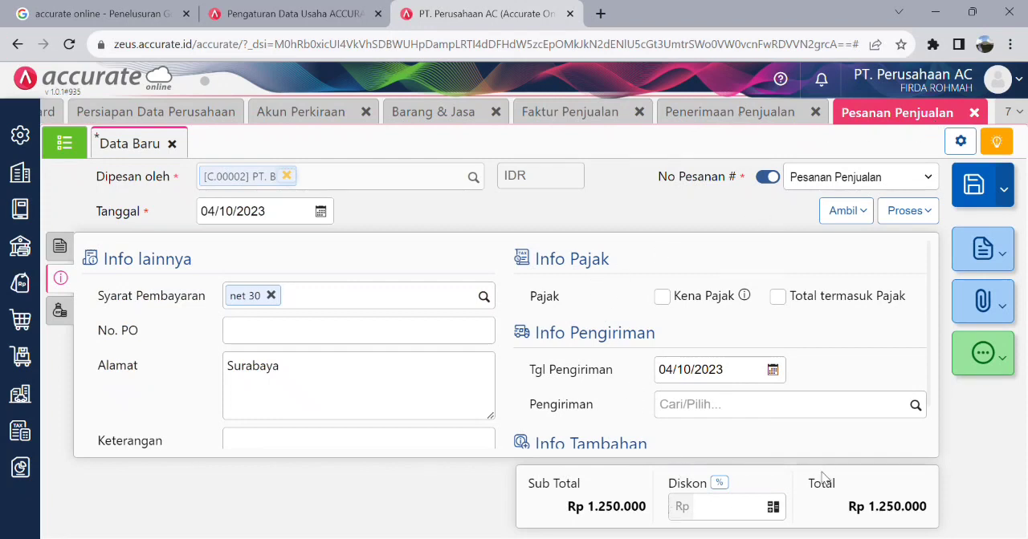
- Check the remaining details of PT. B's sales order and save the order
scroll(898, 335, "down", 1)
scroll(853, 359, "up", 1)
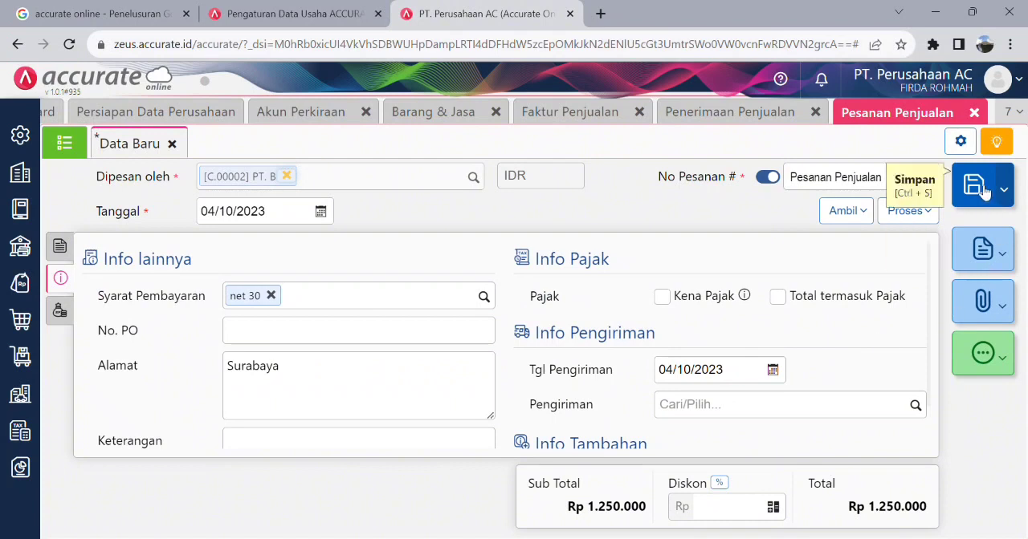
scroll(554, 428, "down", 1)
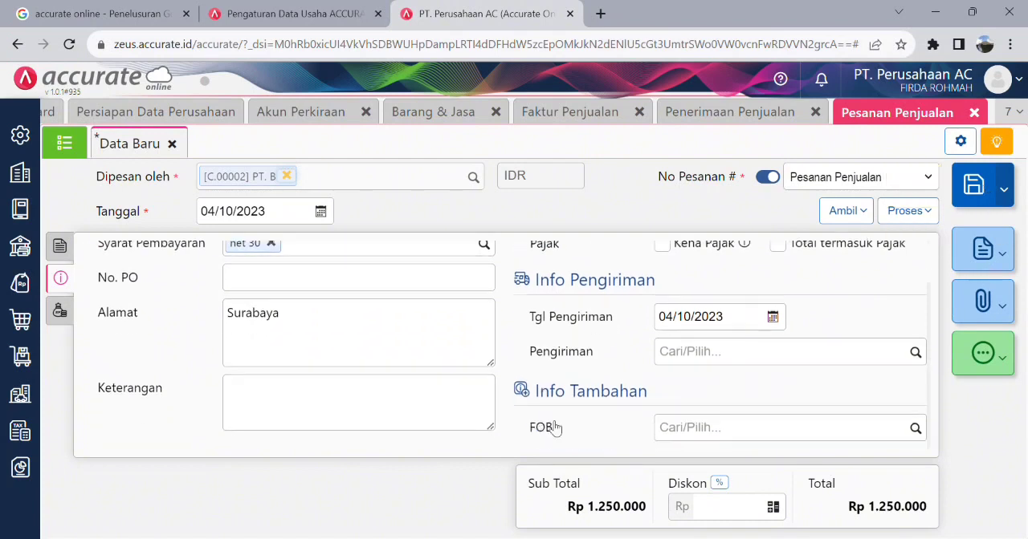
left_click(972, 201)
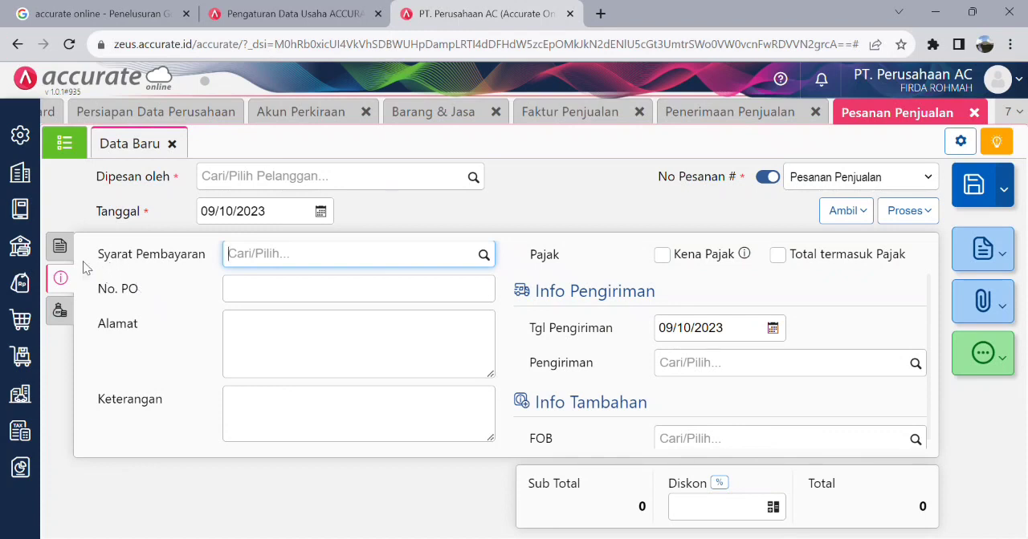
- Start a new Faktur Penjualan with PT. B as the Pelanggan
left_click(28, 287)
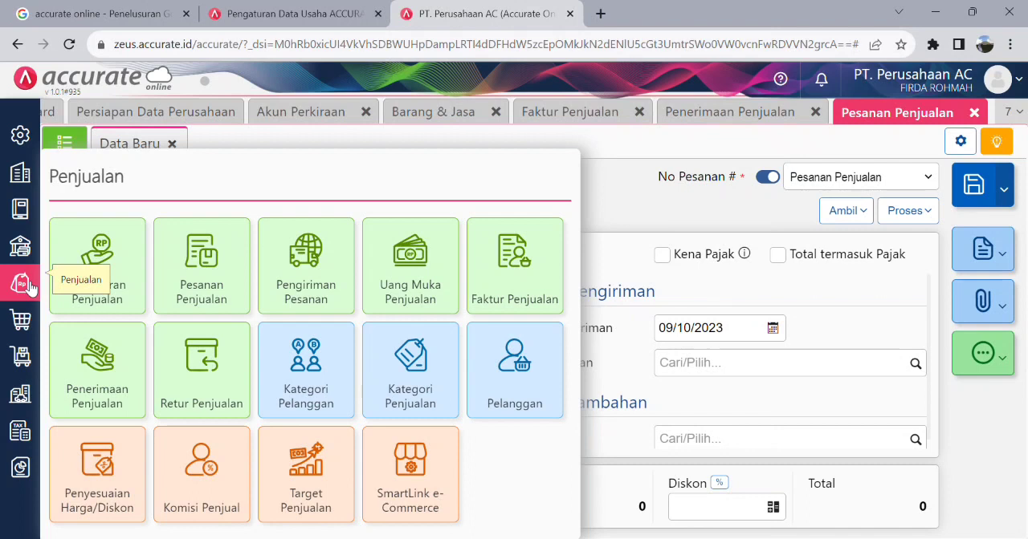
left_click(548, 287)
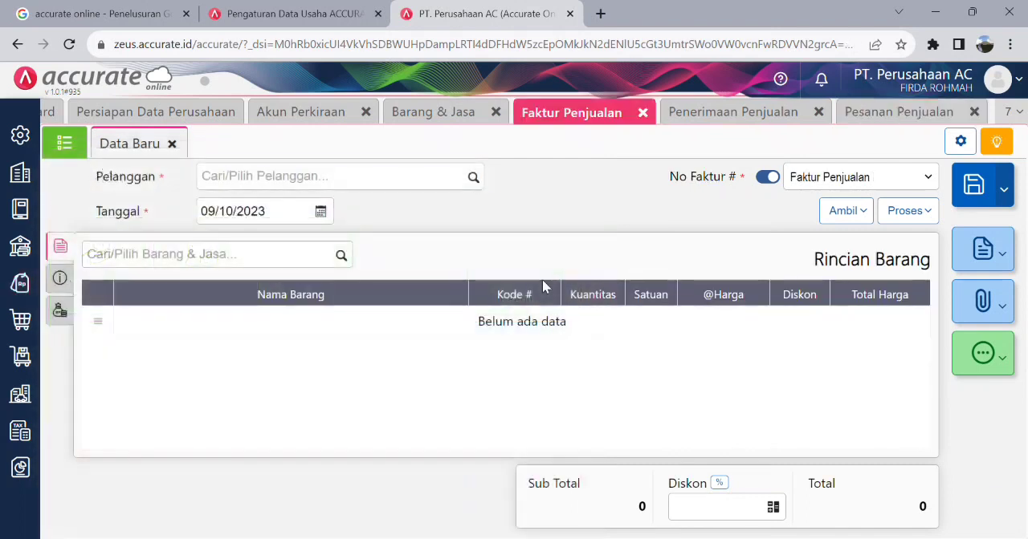
left_click(474, 178)
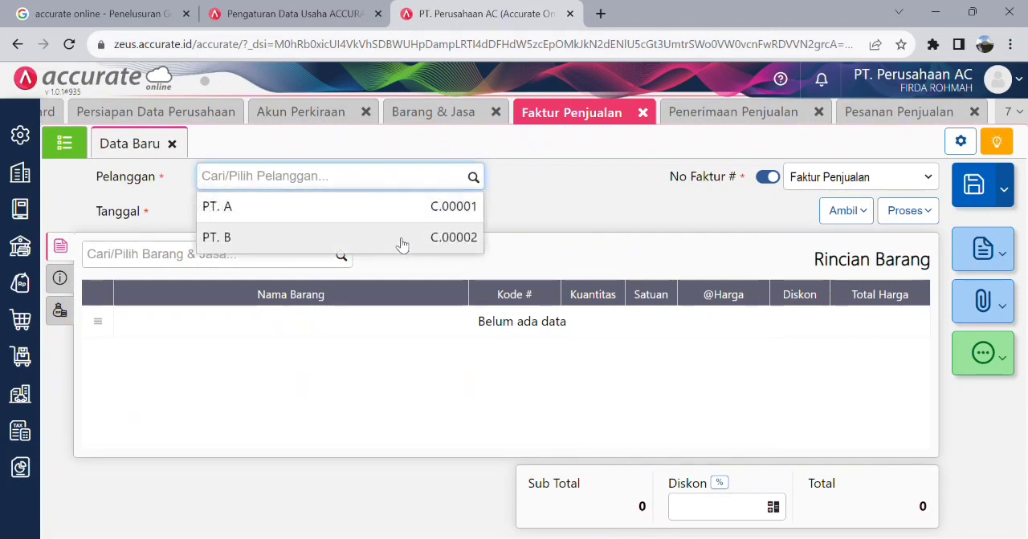
left_click(401, 239)
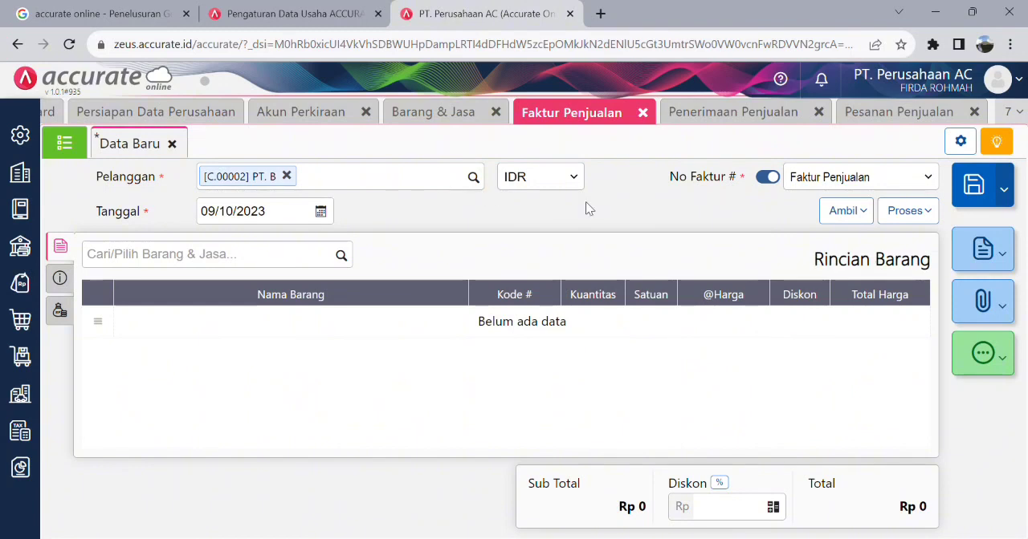
- Copy the Cuci AC line from PT. B's sales order of 04/10/2023 into the invoice, checking the order's Uang Muka details first
left_click(861, 213)
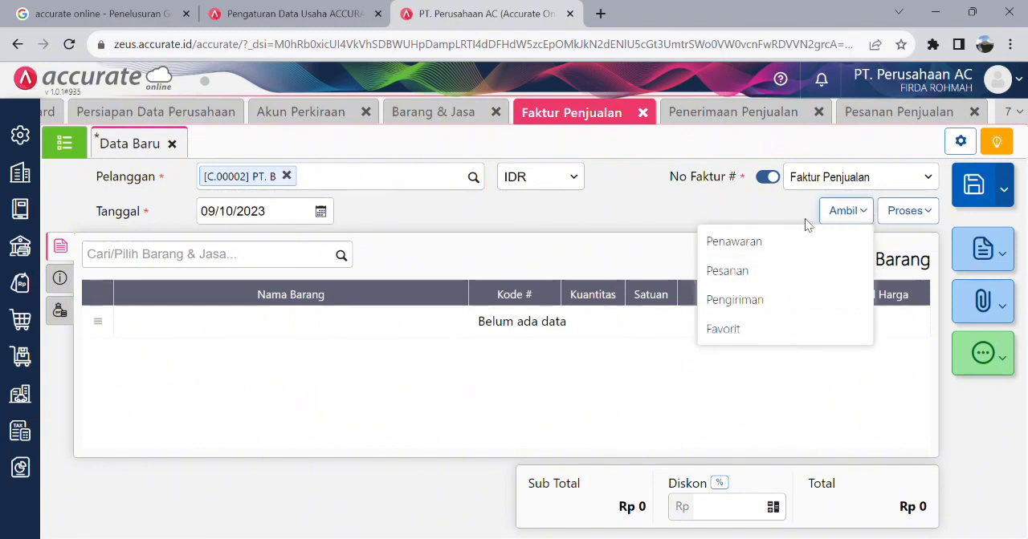
left_click(779, 275)
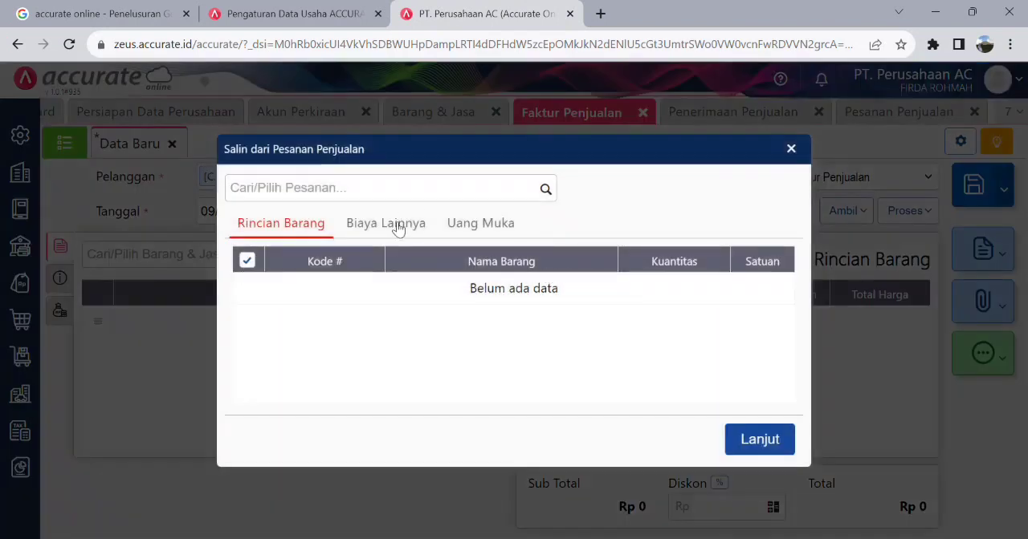
left_click(545, 189)
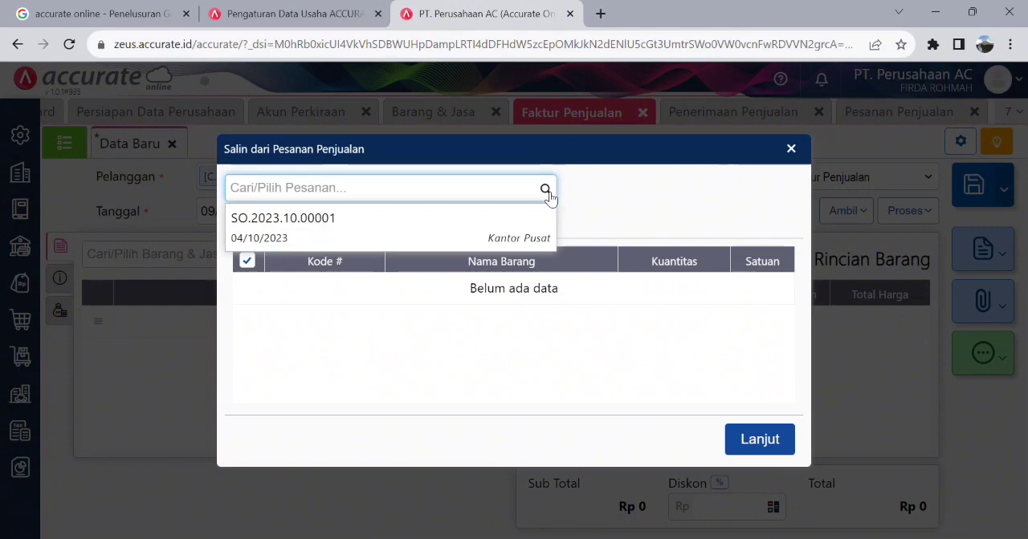
left_click(329, 229)
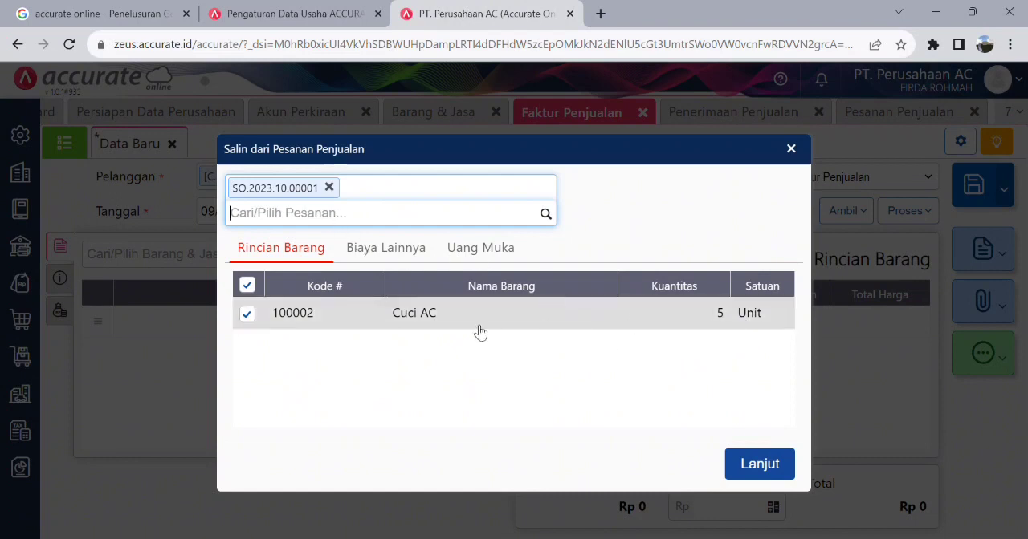
left_click(421, 251)
left_click(489, 251)
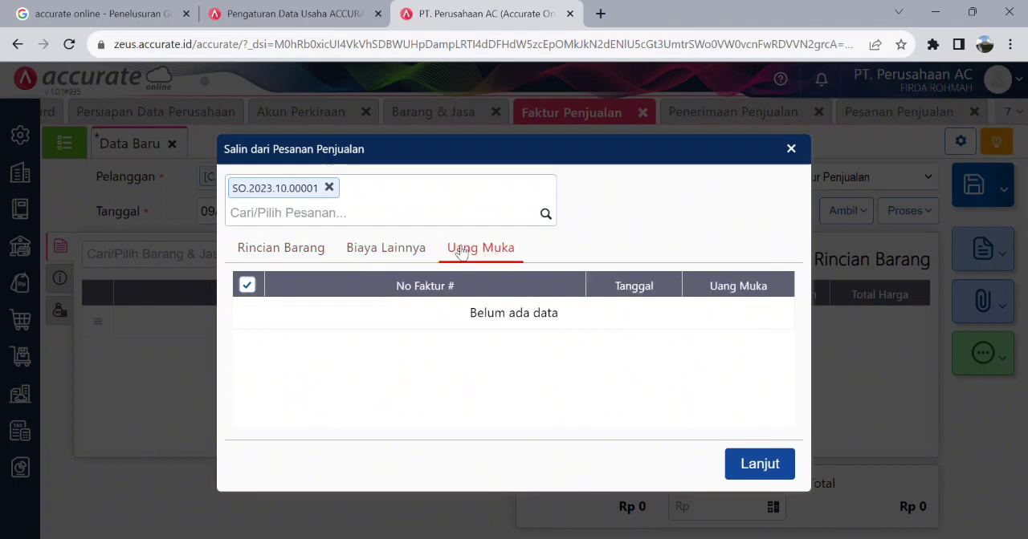
left_click(313, 251)
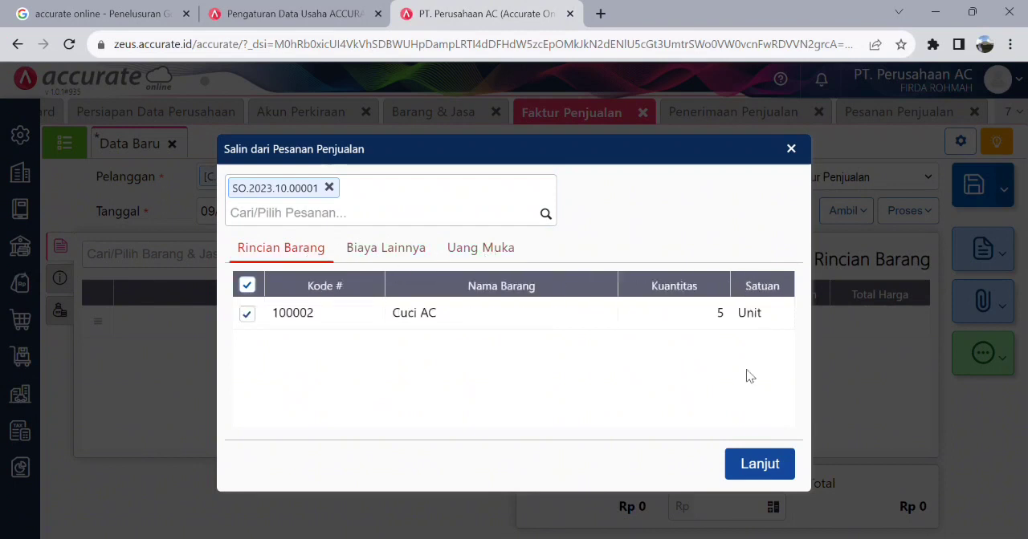
left_click(776, 469)
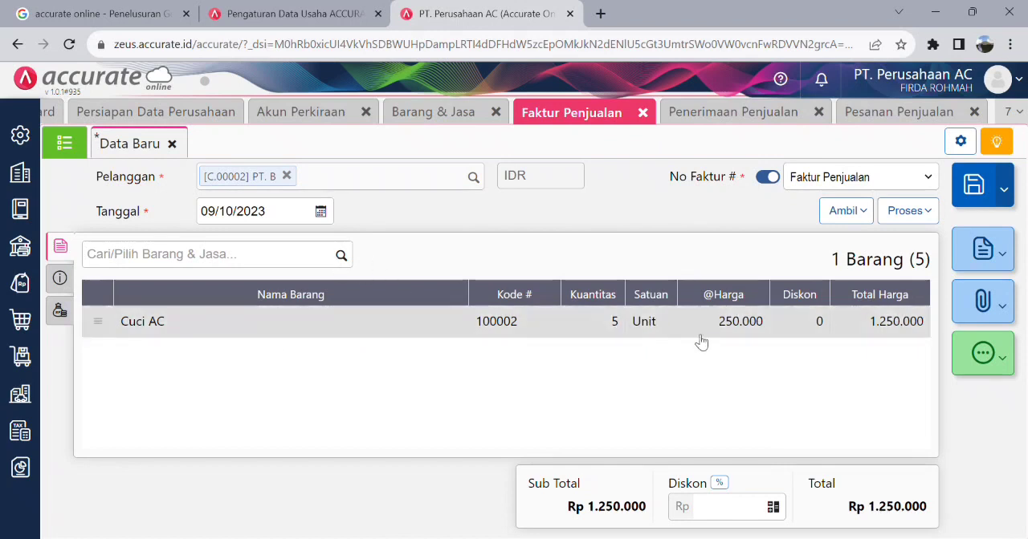
left_click(858, 212)
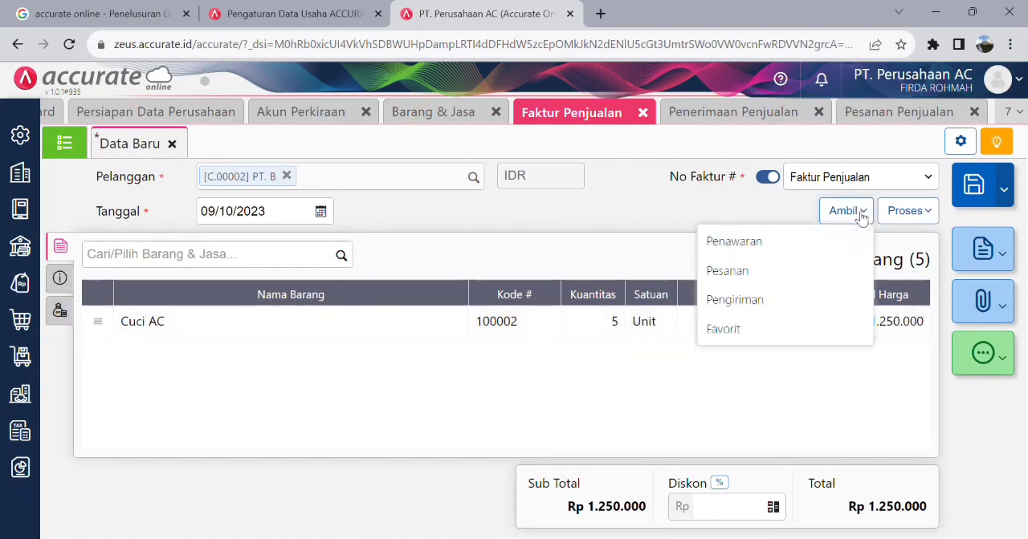
left_click(861, 218)
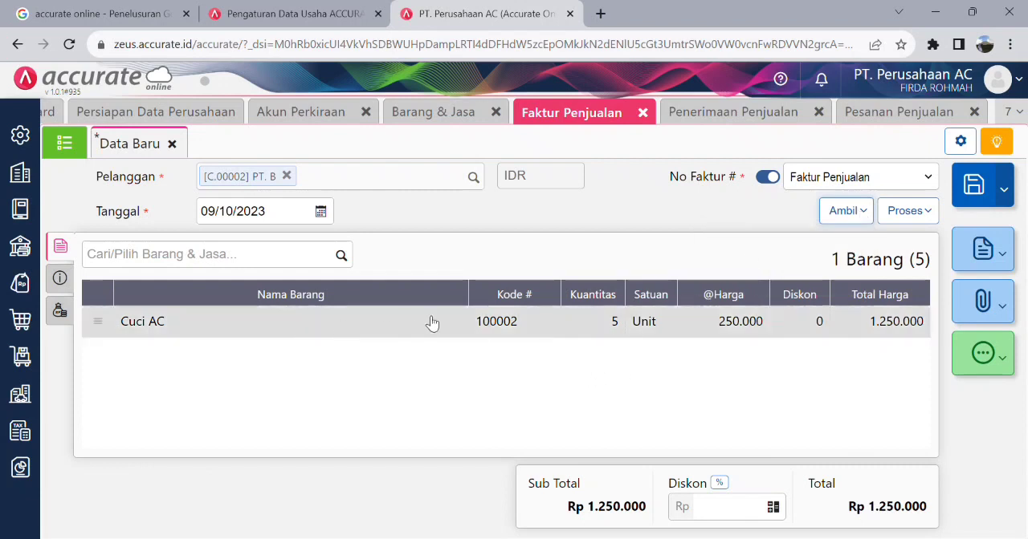
- Set the invoice's Tanggal to 04/10/2023 and save the invoice
left_click(320, 213)
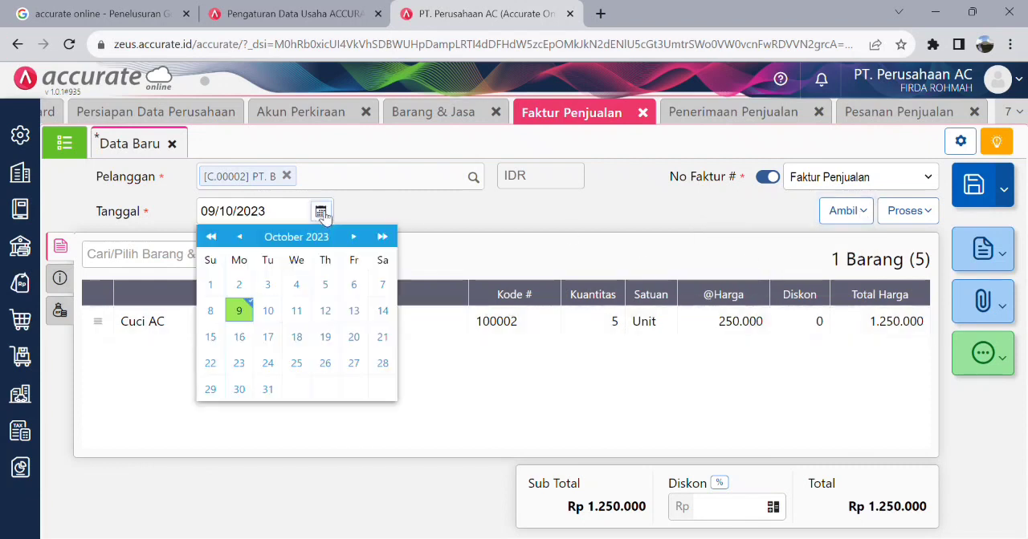
left_click(296, 286)
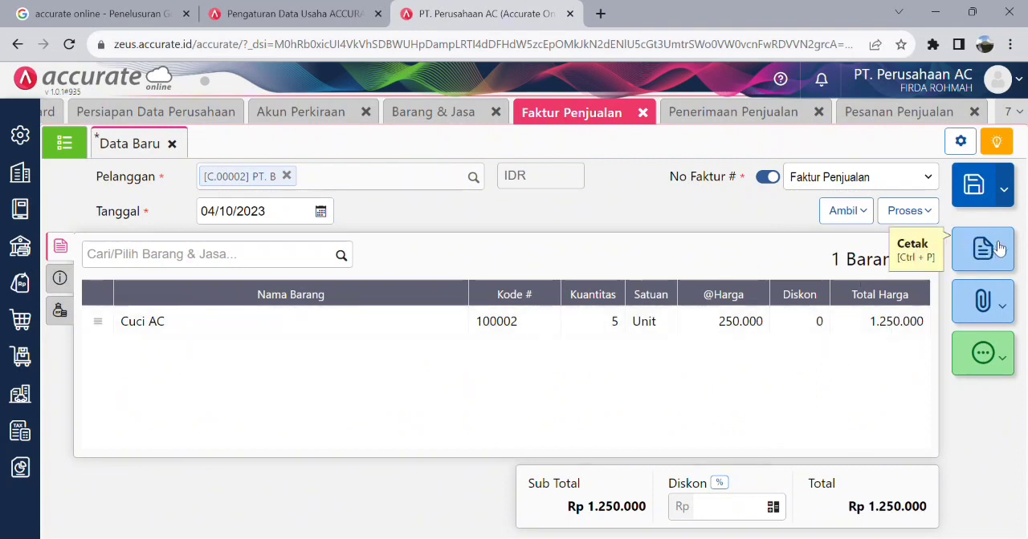
left_click(985, 196)
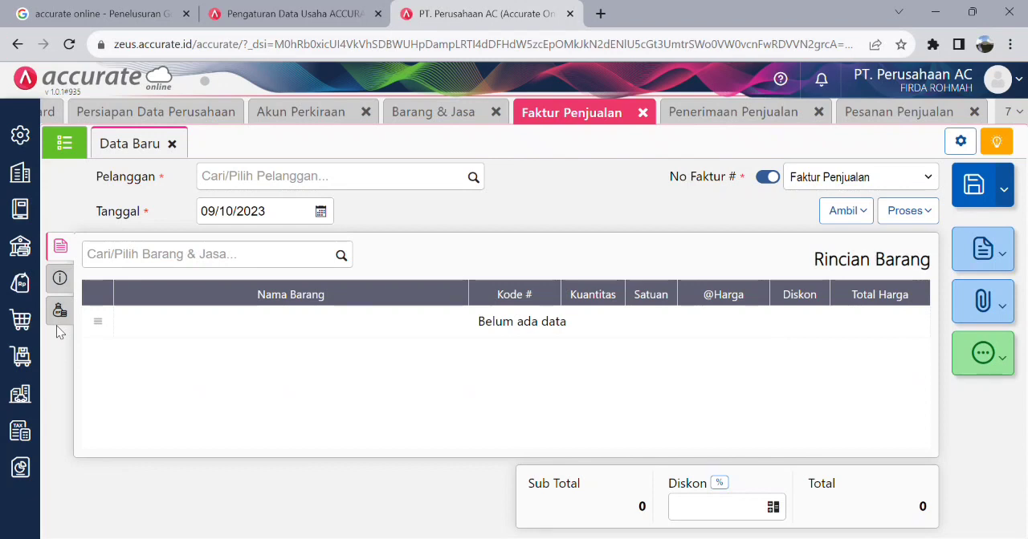
- Start a new Penerimaan Penjualan from PT. B with Kas Kecil as the Bank
left_click(28, 294)
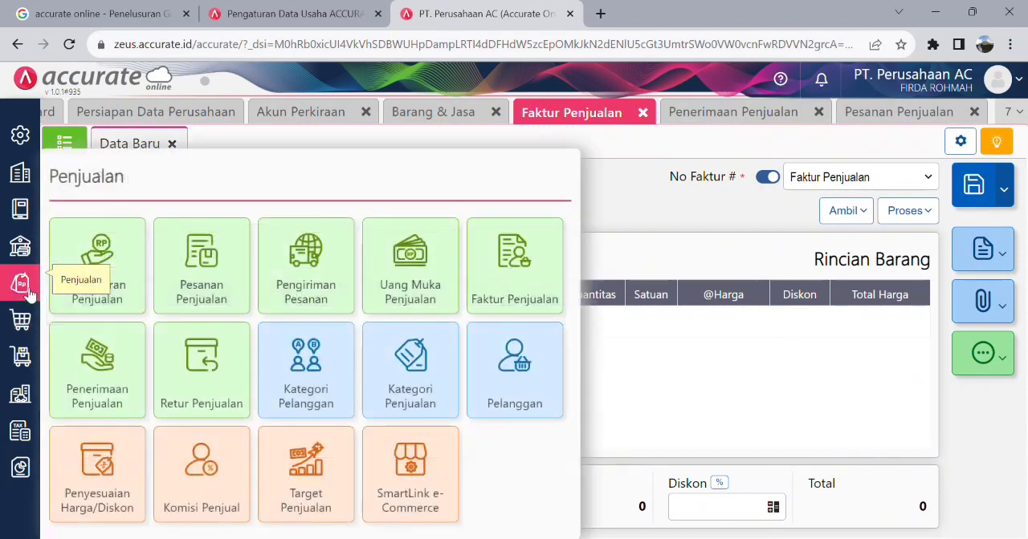
left_click(97, 369)
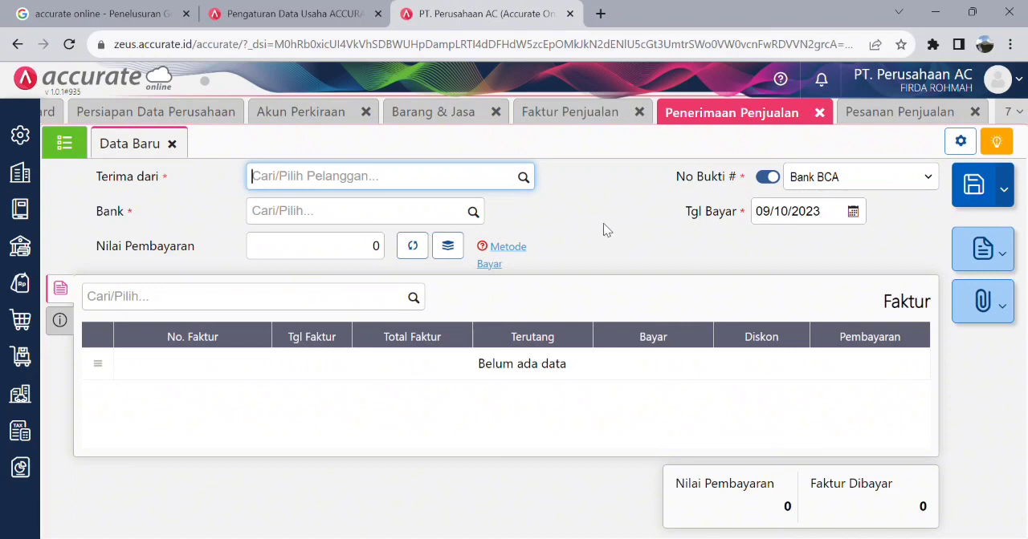
left_click(522, 177)
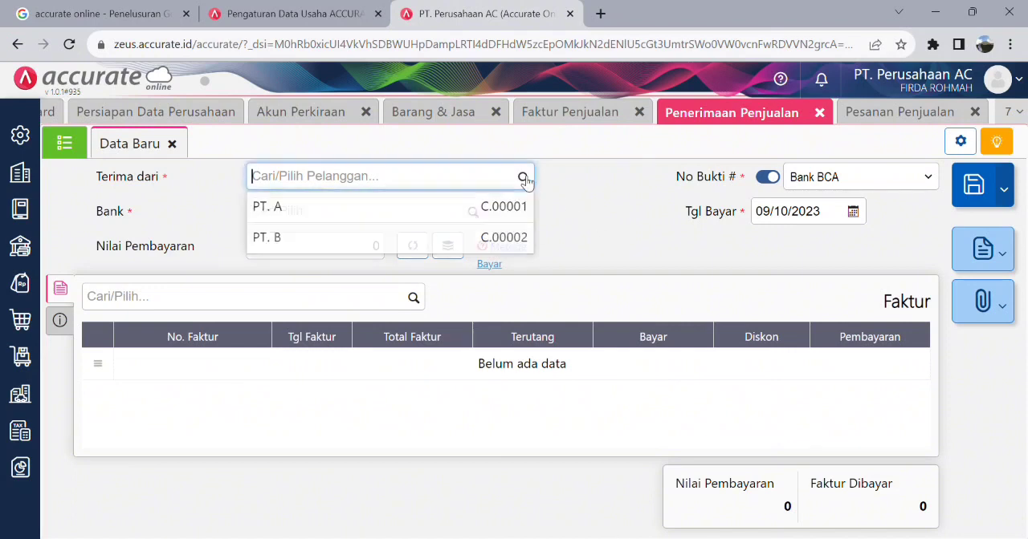
left_click(475, 243)
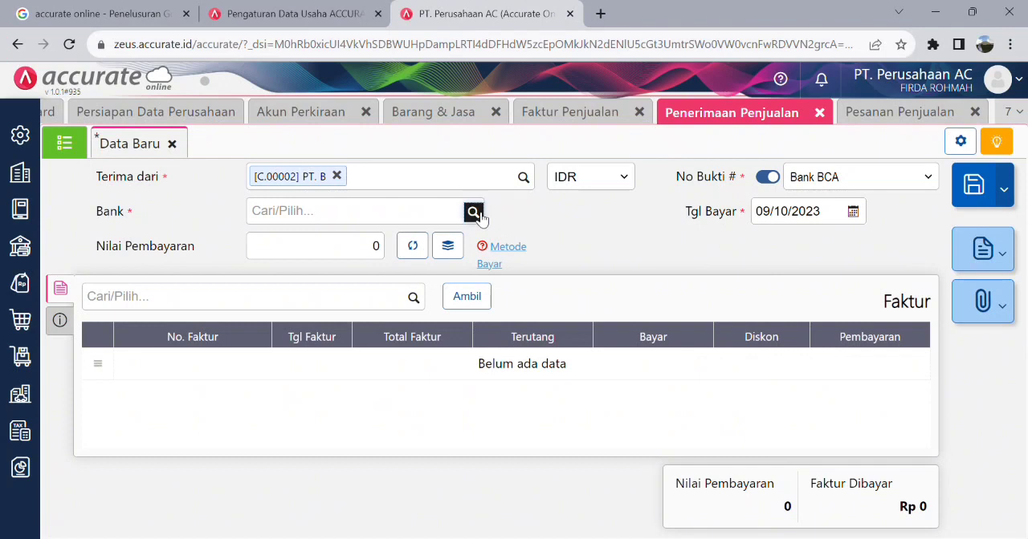
left_click(474, 212)
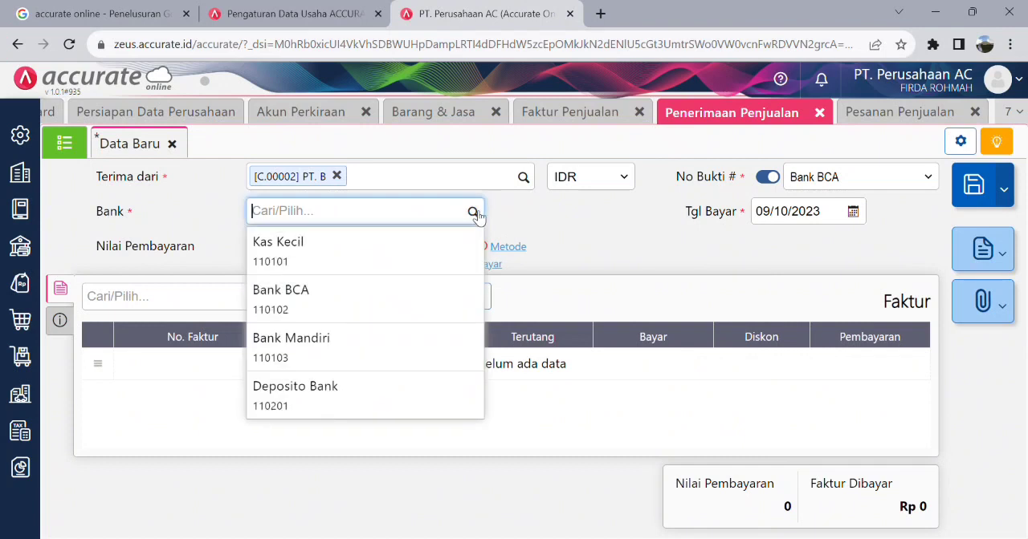
left_click(405, 262)
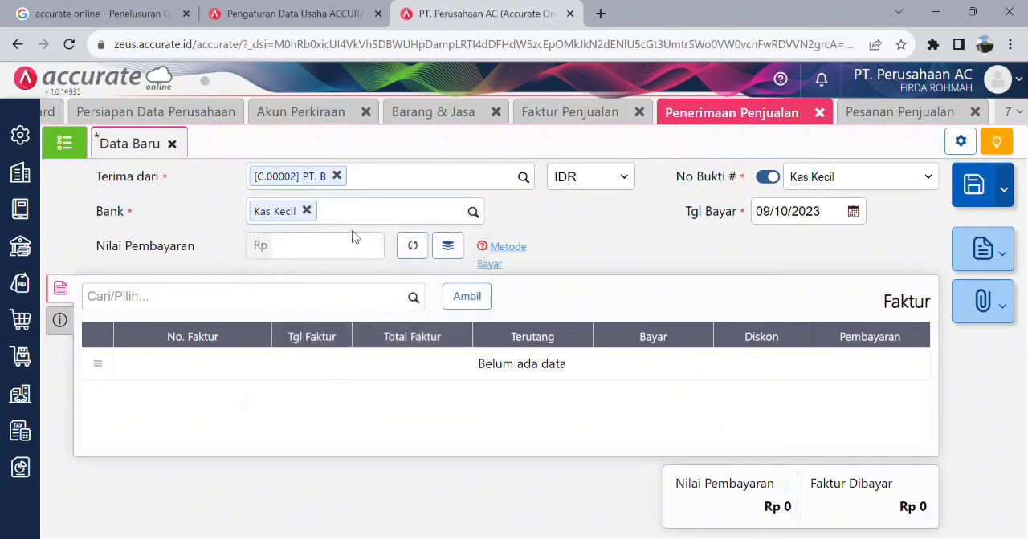
- Set the receipt's Tgl Bayar to 05/10/2023 and add PT. B's invoice of 04/10/2023 with a Bayar amount of Rp 1.250.000
left_click(853, 212)
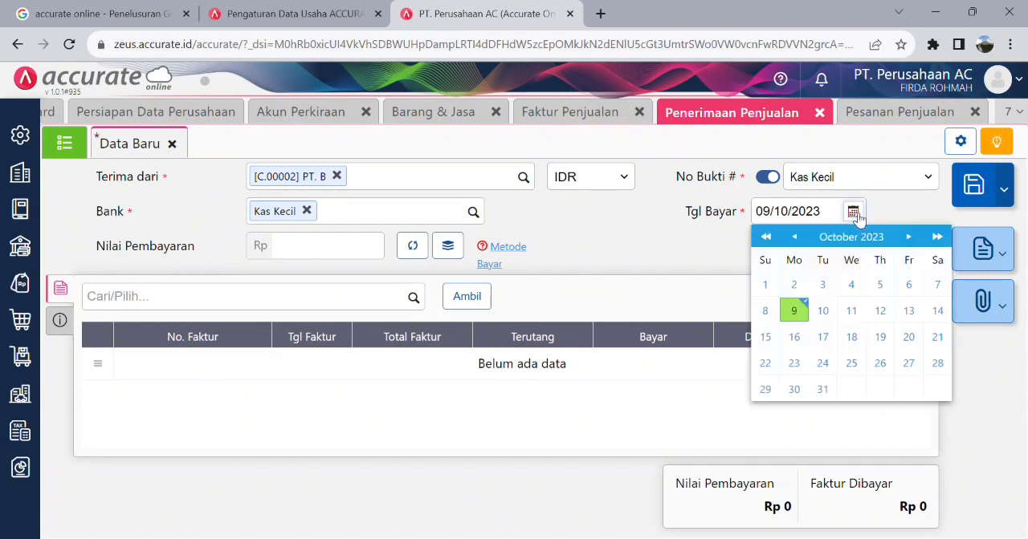
left_click(889, 291)
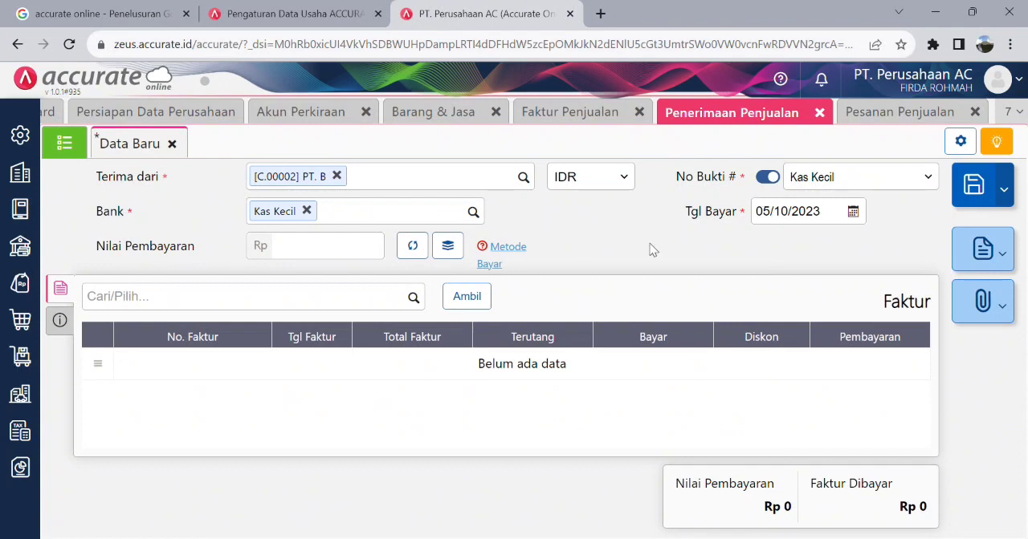
left_click(414, 299)
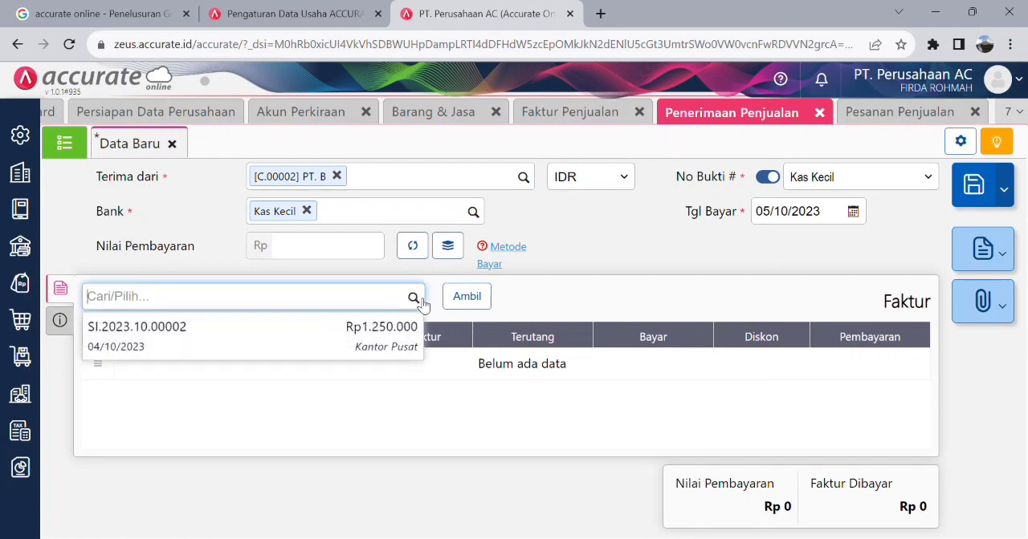
left_click(330, 341)
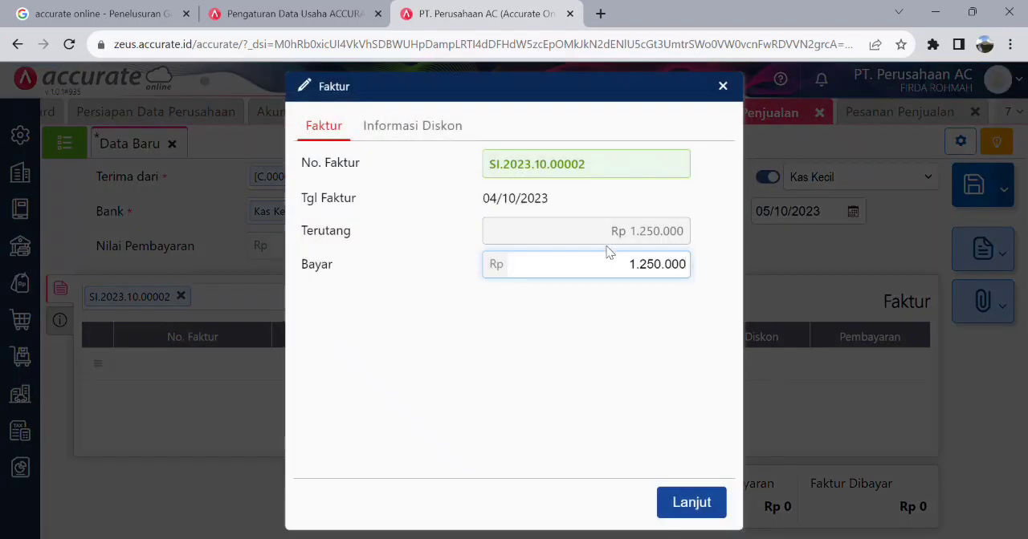
left_click(426, 133)
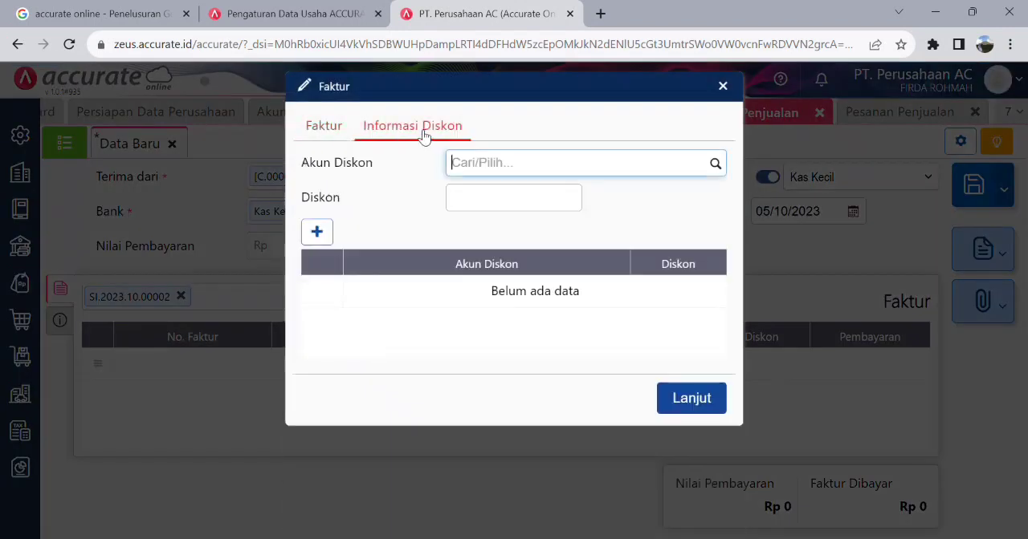
left_click(339, 129)
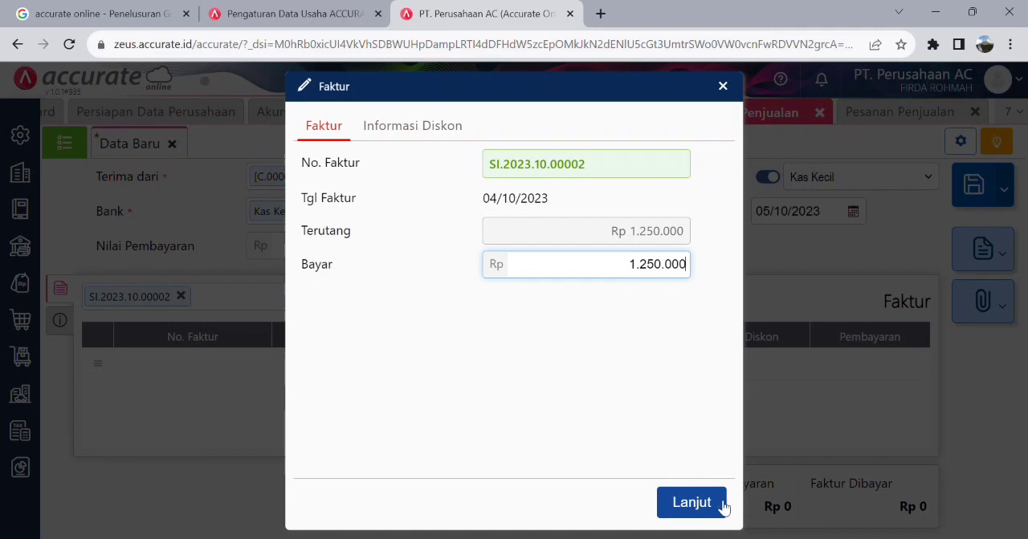
left_click(692, 503)
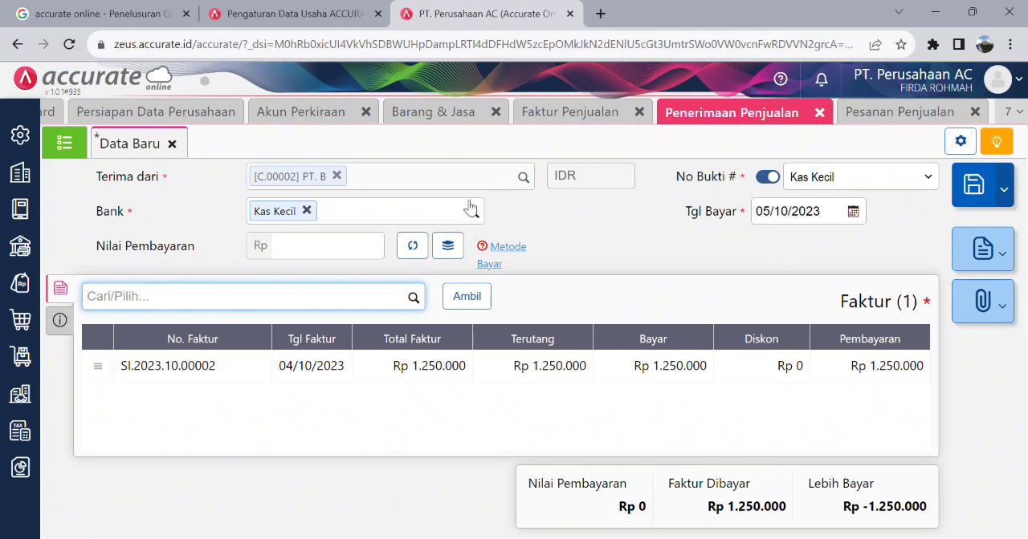
- Calculate the receipt's Nilai Pembayaran from the selected invoice and save the Penerimaan Penjualan
left_click(419, 253)
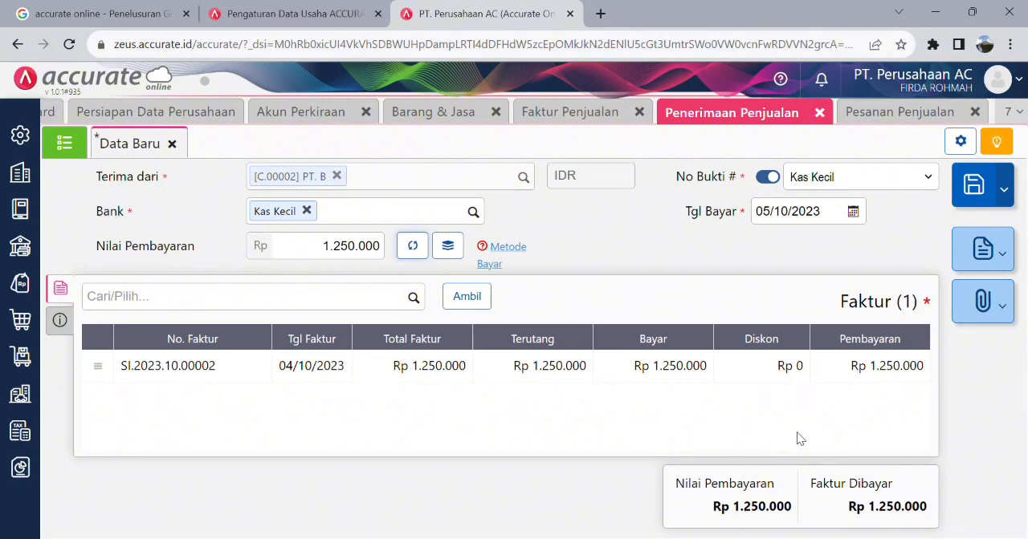
left_click(980, 189)
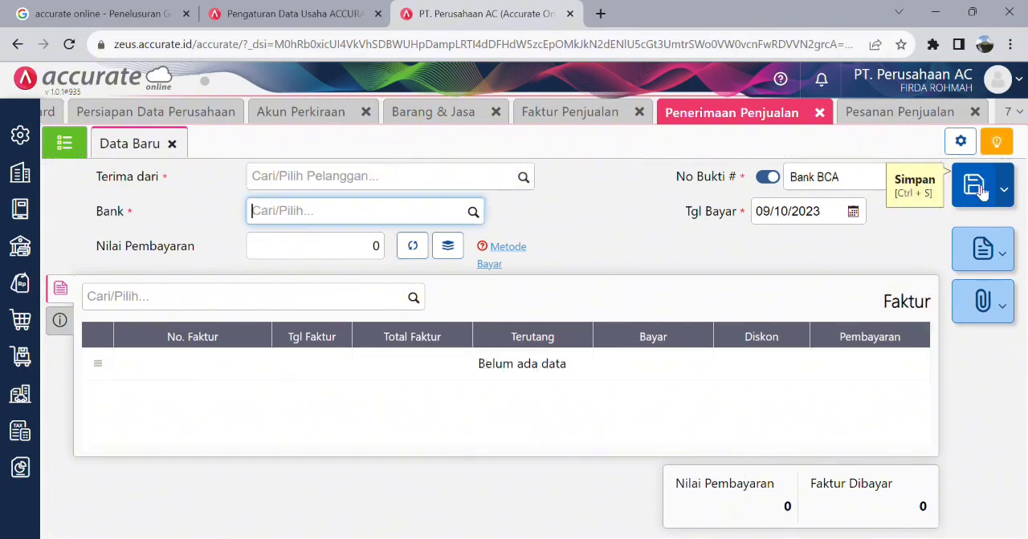
- Display the Keseluruhan Jurnal report for 01/10/2023 to 09/10/2023, Kantor Pusat, and review the journals of PT. B's invoice and receipt
left_click(28, 474)
left_click(99, 377)
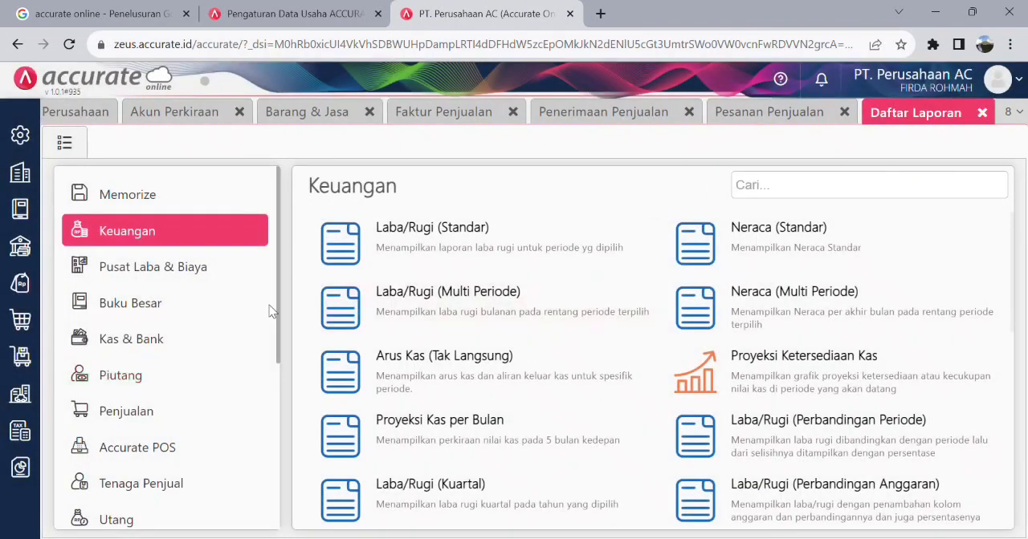
left_click(172, 310)
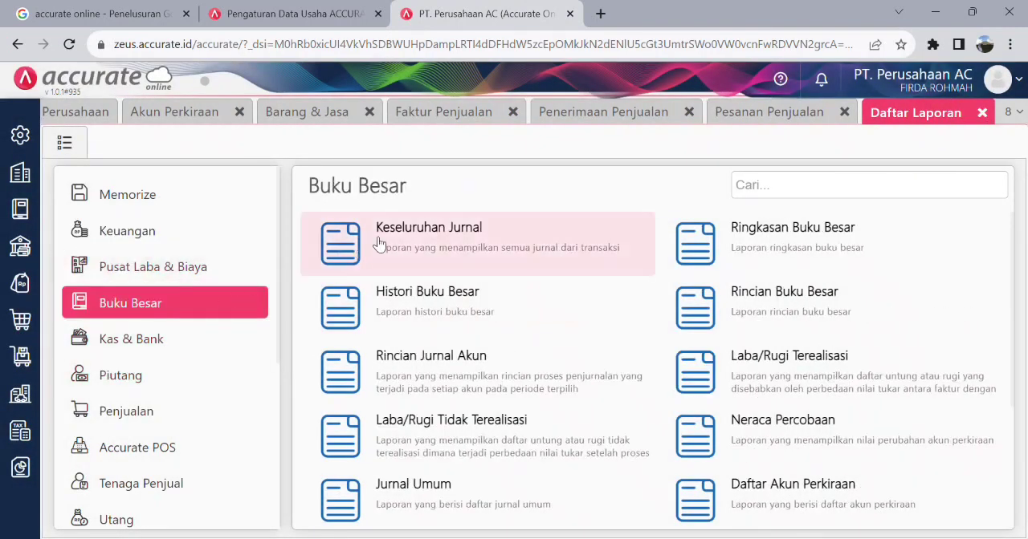
left_click(436, 231)
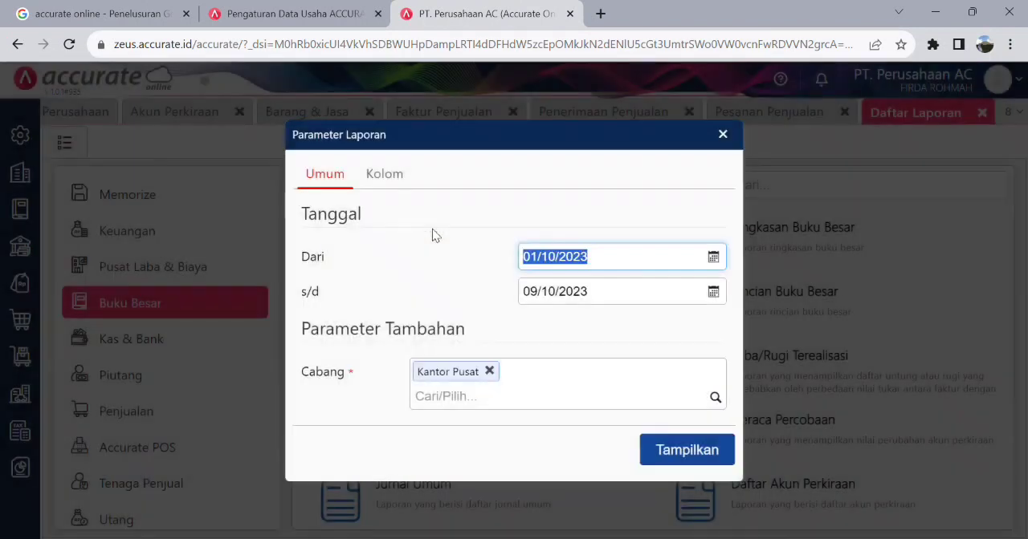
left_click(703, 455)
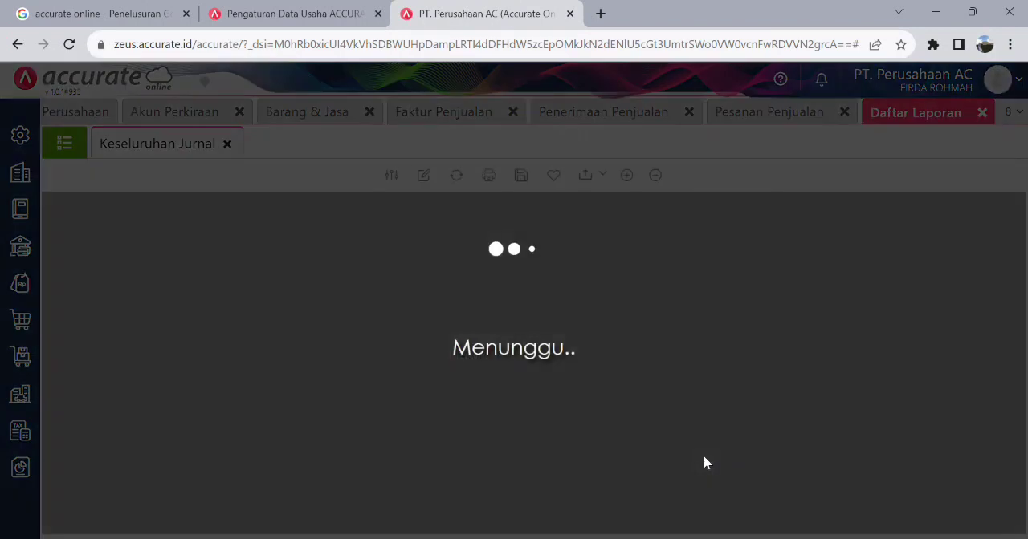
scroll(517, 317, "down", 3)
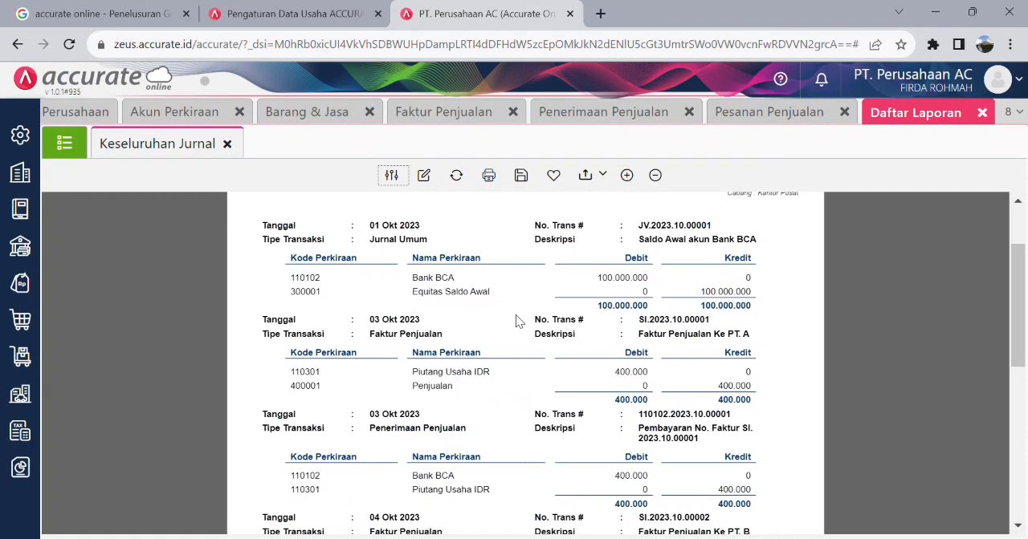
scroll(516, 320, "down", 3)
scroll(476, 302, "up", 2)
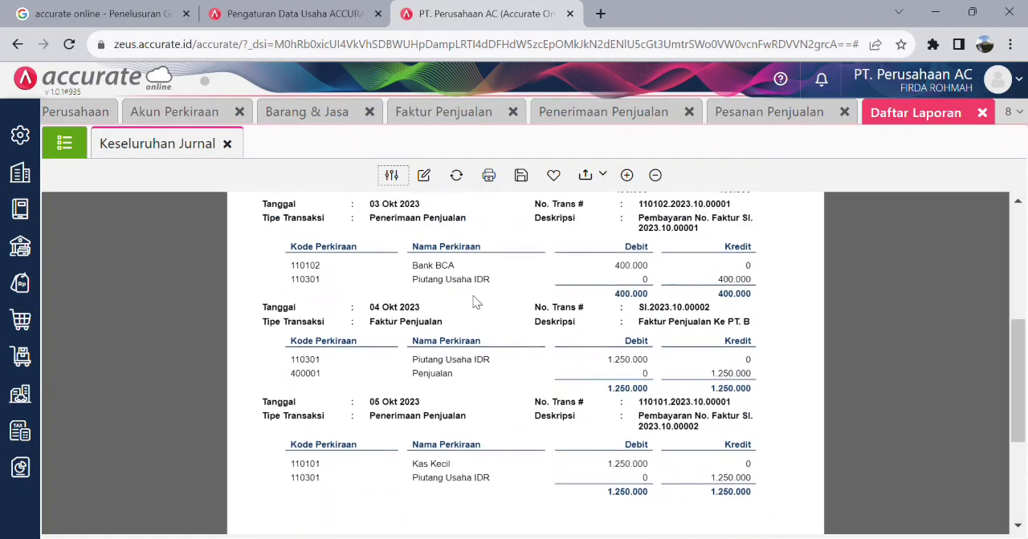
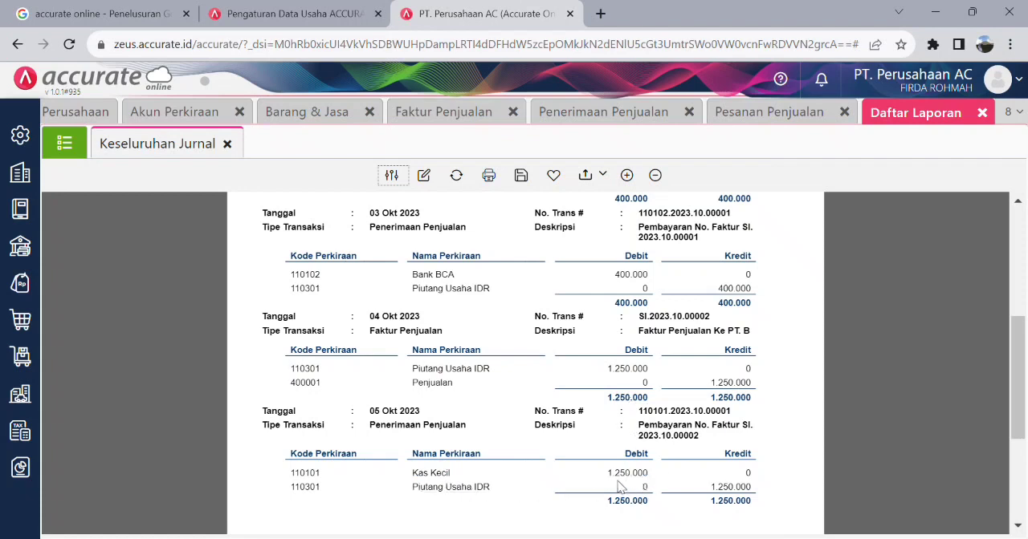
- Finish reviewing the Keseluruhan Jurnal report, and close it along with the Pesanan Penjualan, Penerimaan Penjualan, Faktur Penjualan and Barang & Jasa pages
scroll(682, 321, "up", 5)
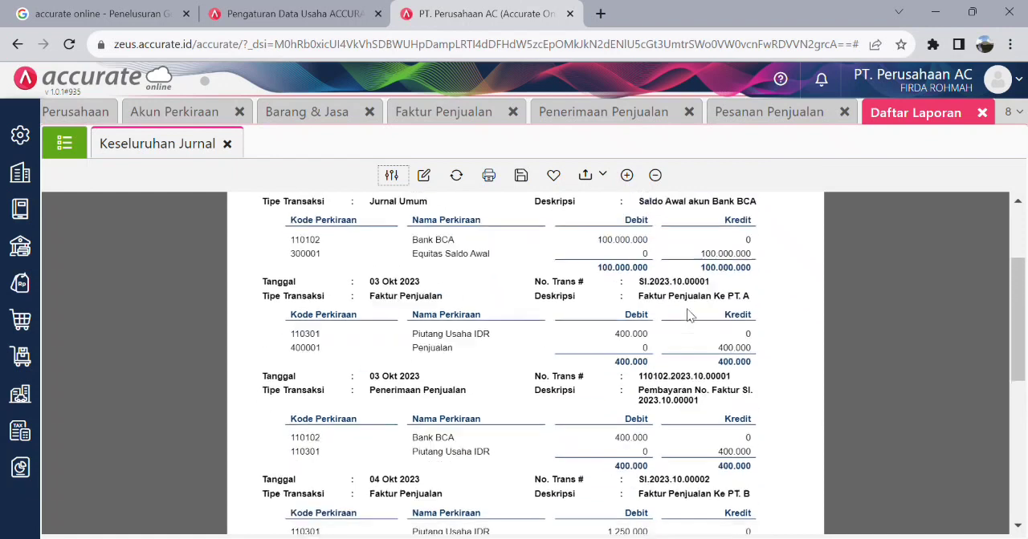
scroll(873, 216, "down", 6)
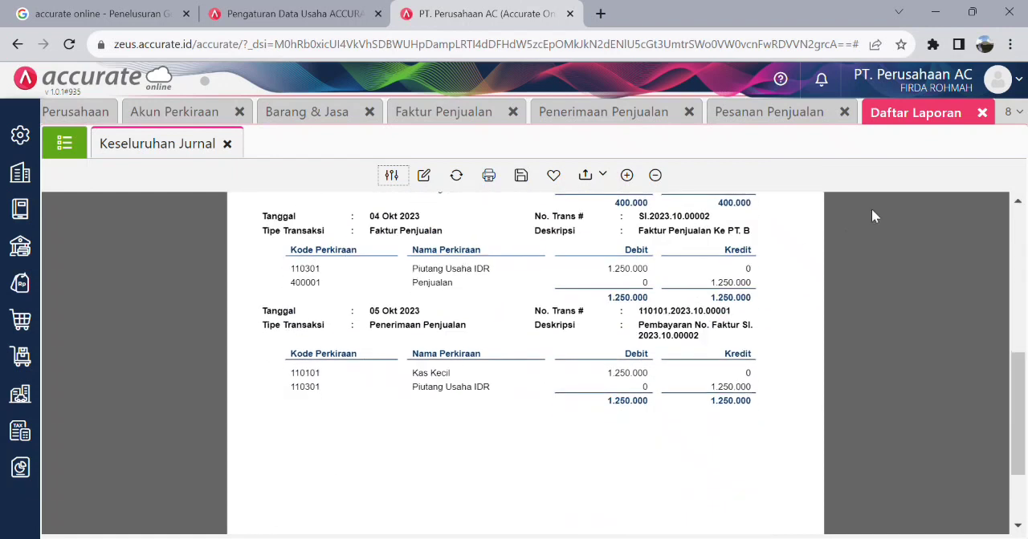
left_click(982, 113)
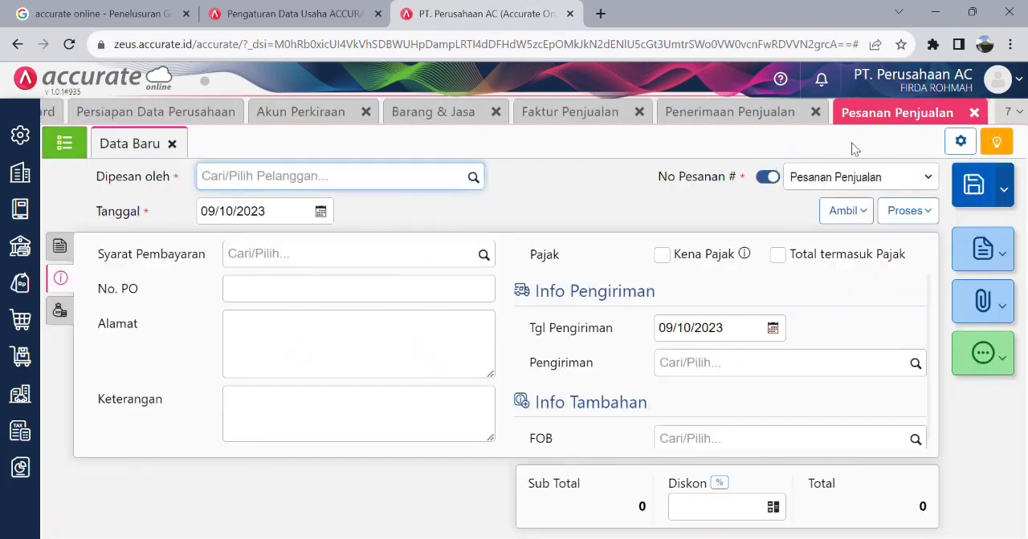
left_click(974, 114)
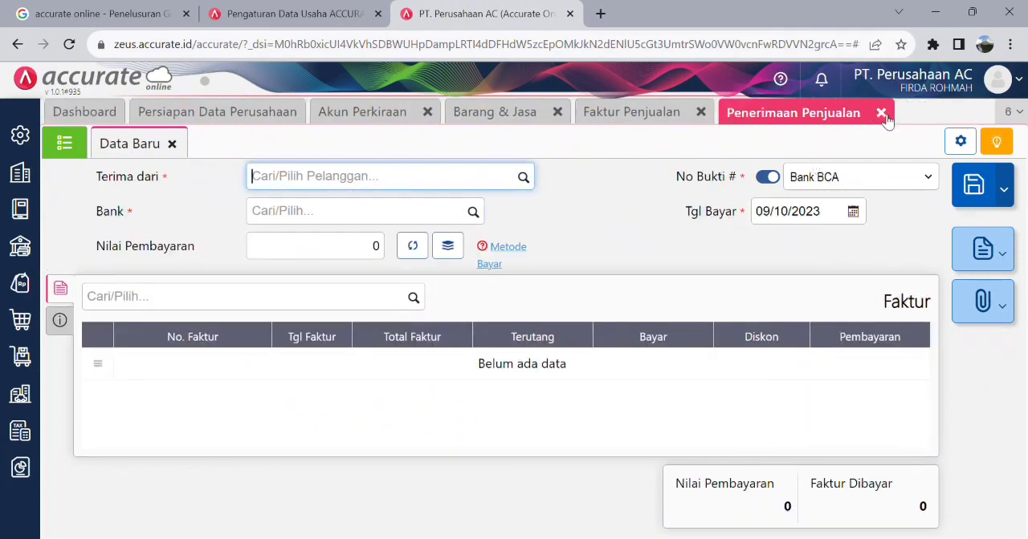
left_click(885, 117)
left_click(705, 114)
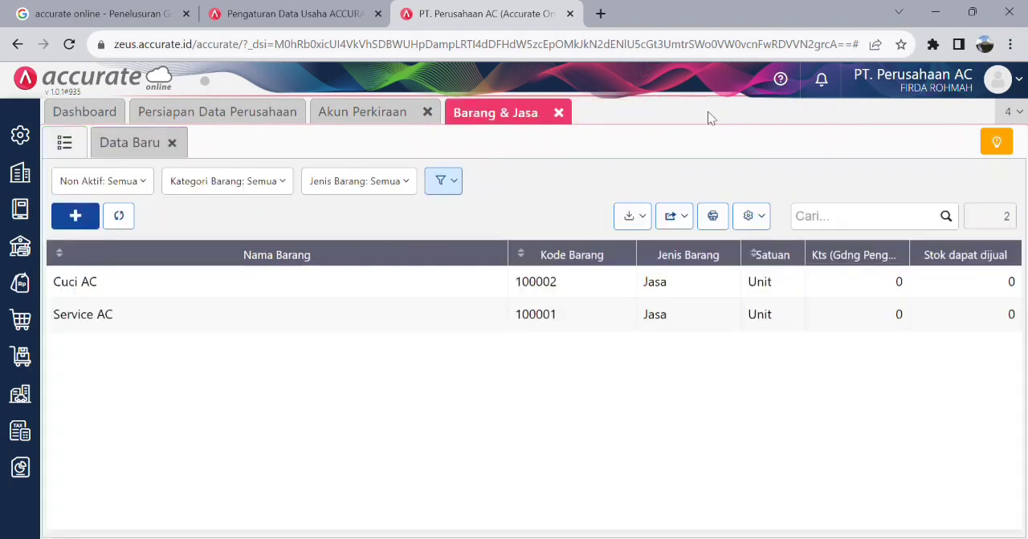
left_click(559, 114)
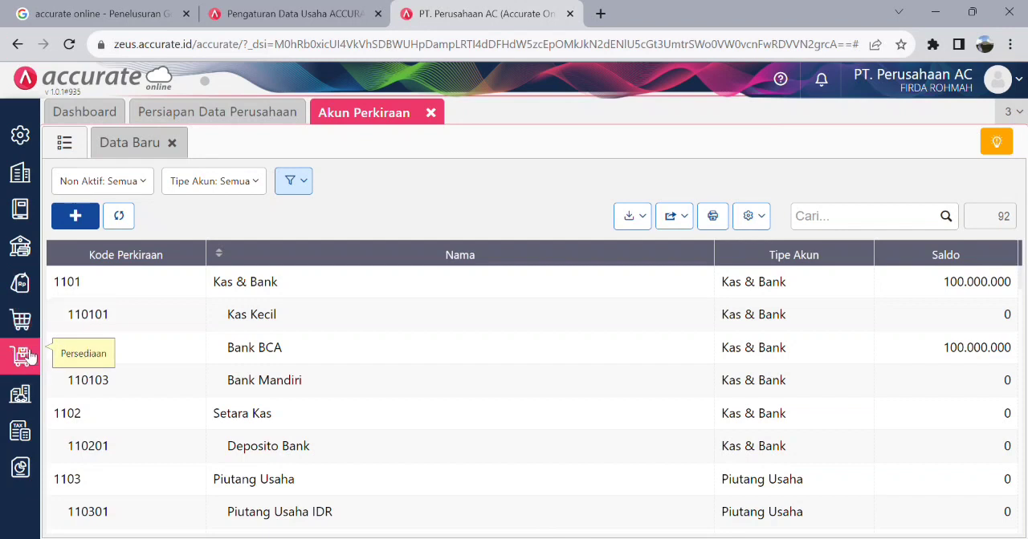
- Start a new Kas & Bank Pembayaran from Bank BCA with the Tanggal set to 07/10/2023
left_click(24, 302)
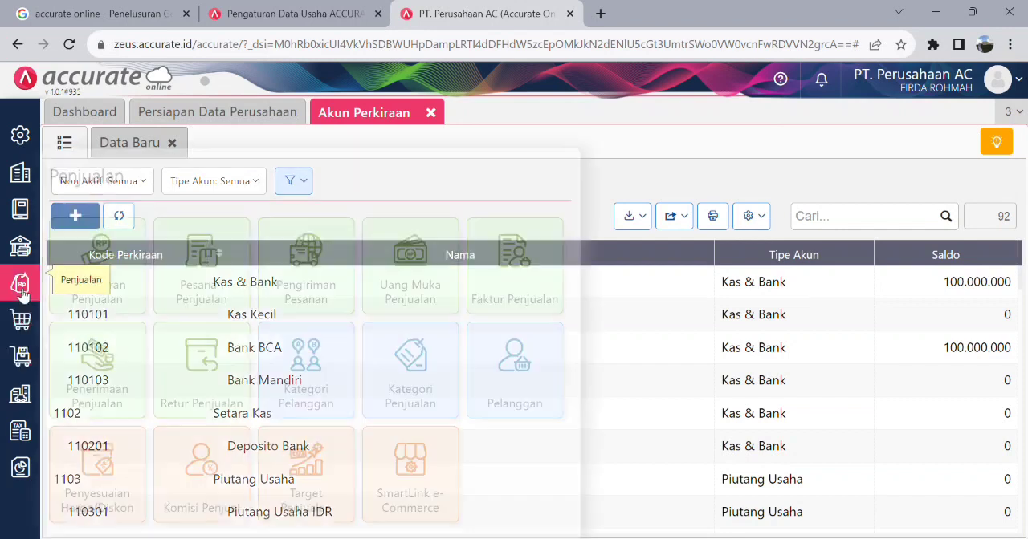
left_click(23, 323)
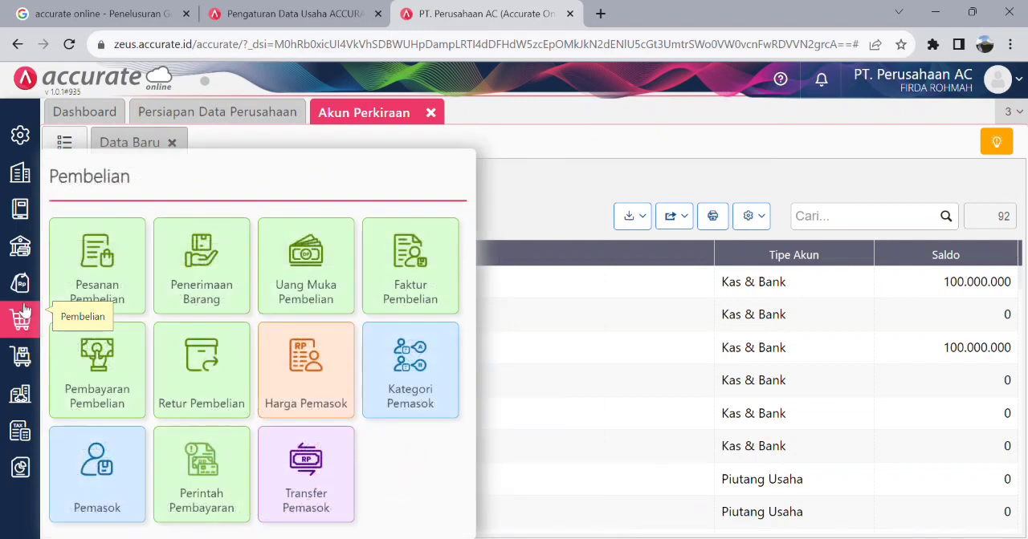
mouse_move(32, 211)
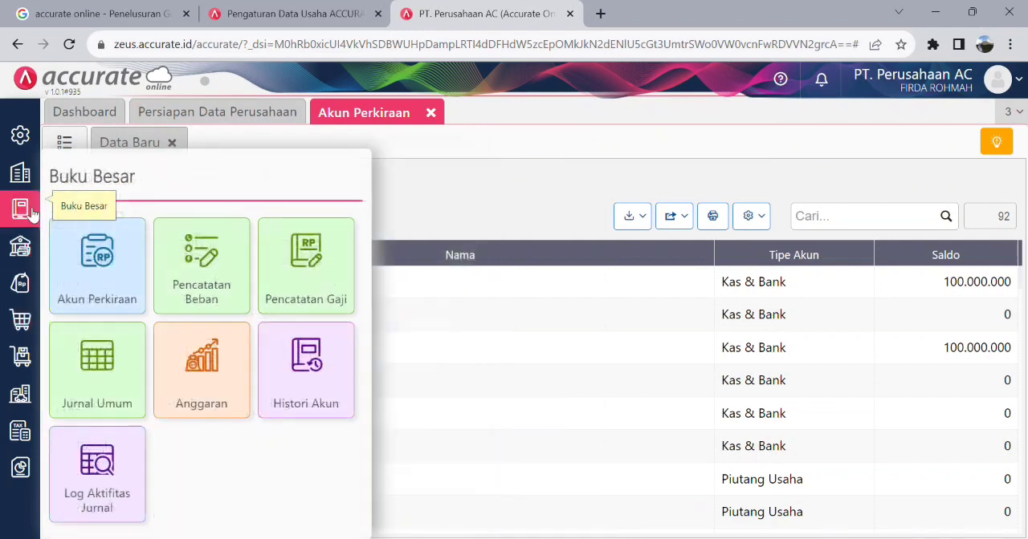
mouse_move(22, 246)
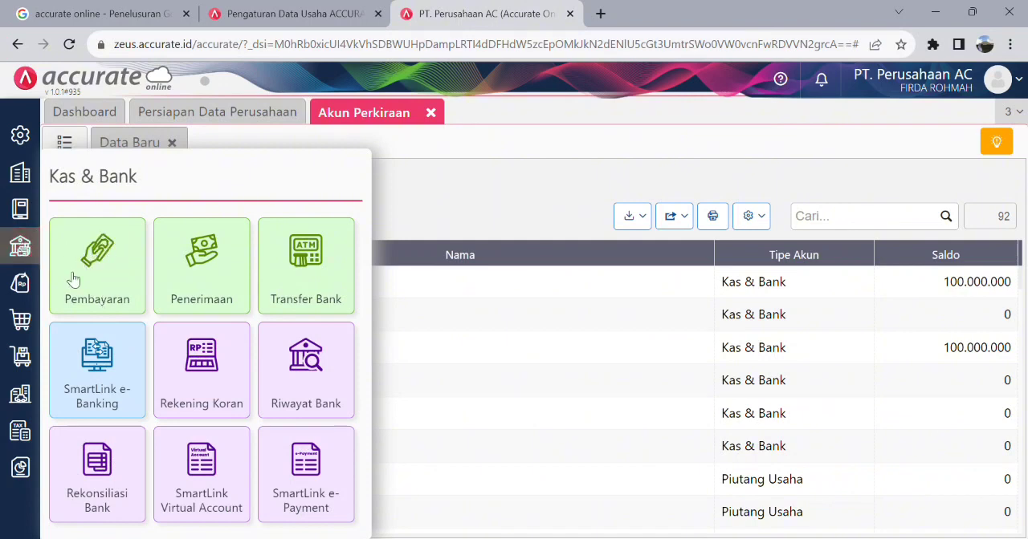
left_click(115, 278)
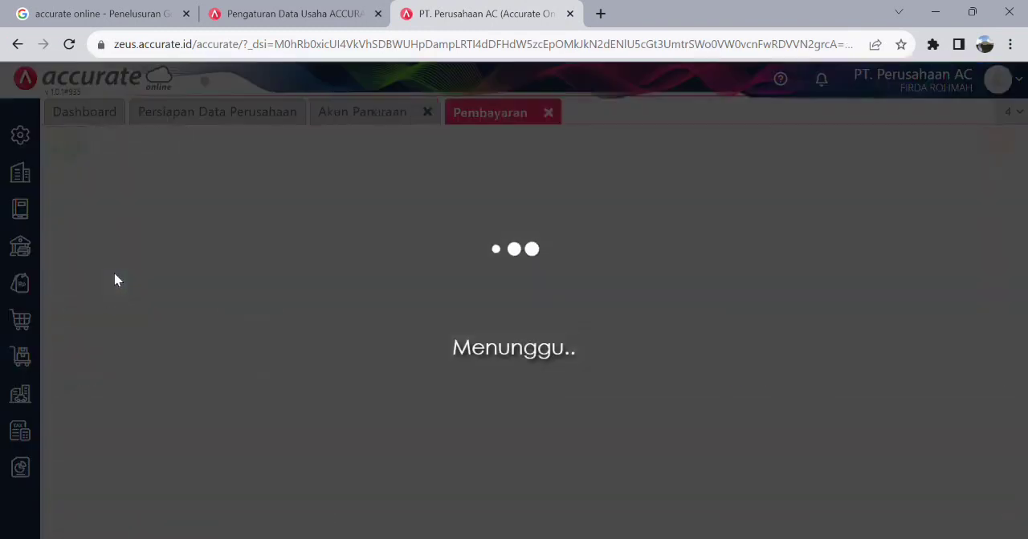
left_click(474, 178)
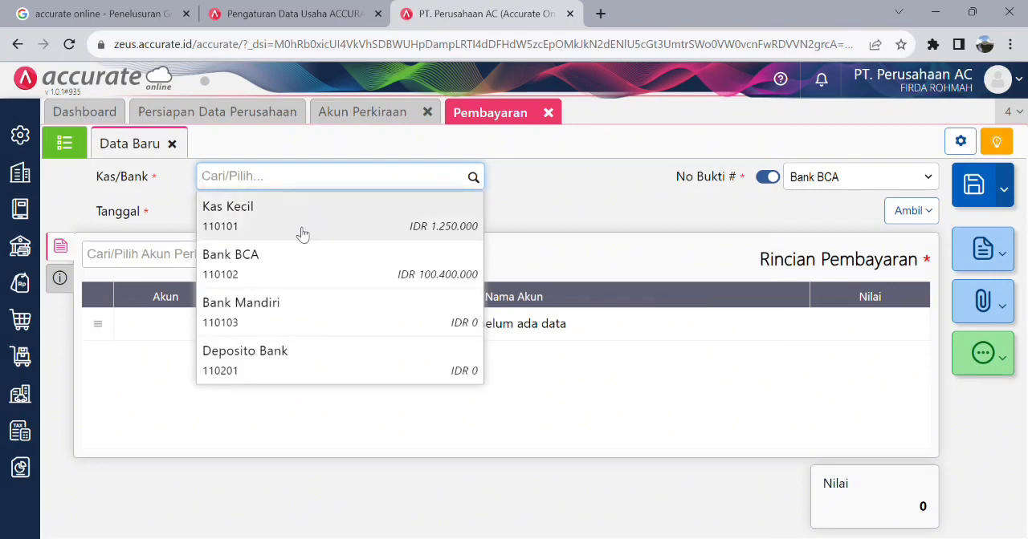
left_click(298, 276)
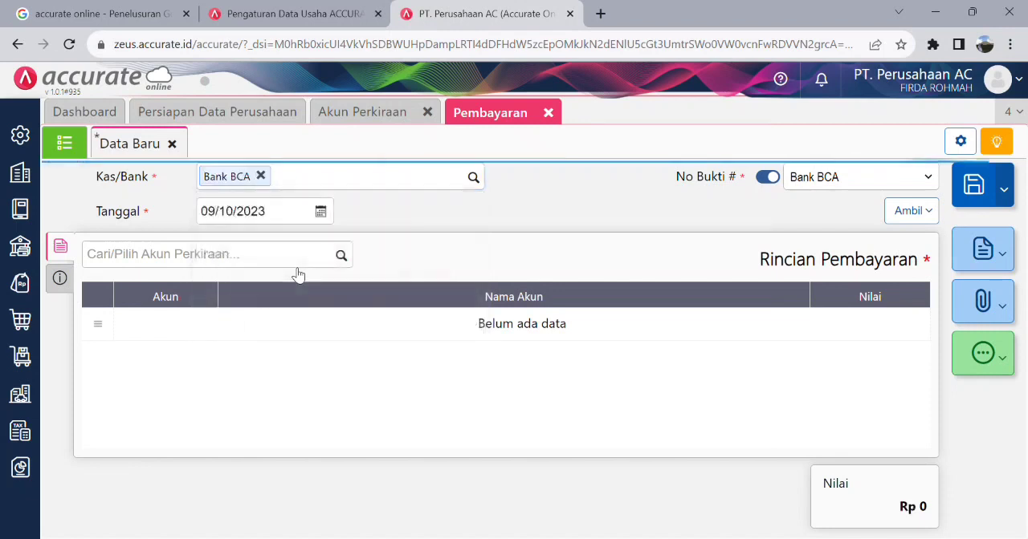
left_click(321, 214)
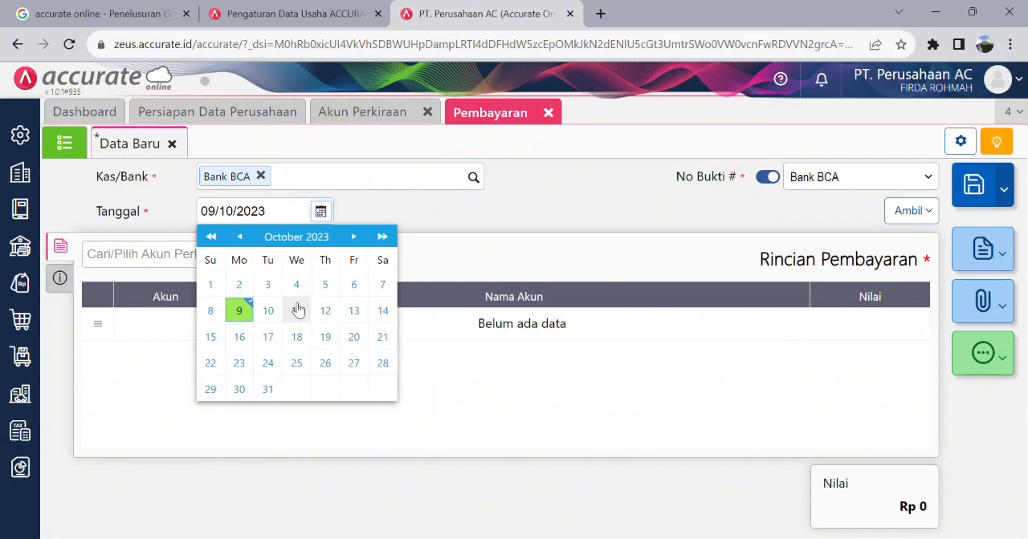
left_click(383, 286)
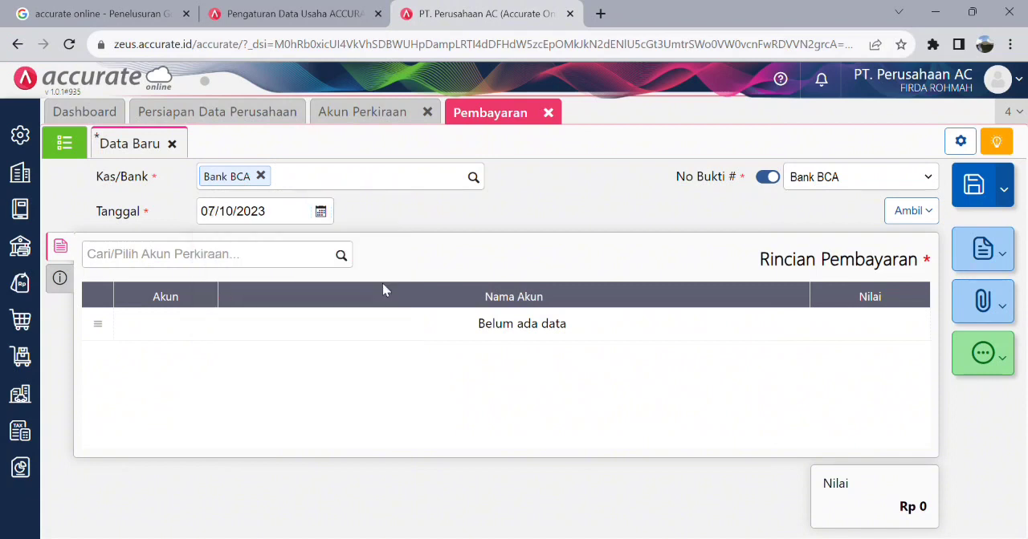
- Add the Beban Listrik account with a Nilai of Rp 500.000 to the payment details and save the Pembayaran
left_click(340, 257)
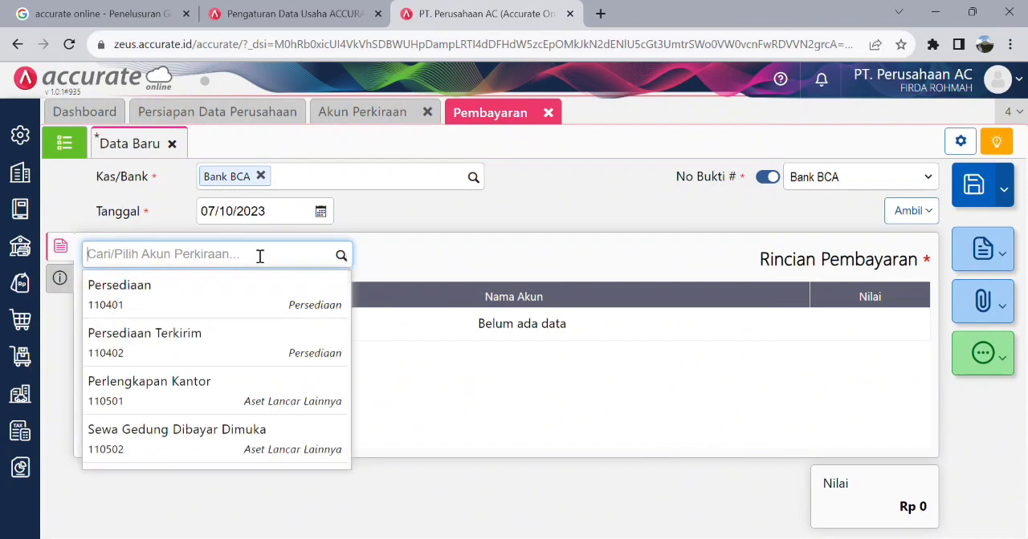
type("listrik")
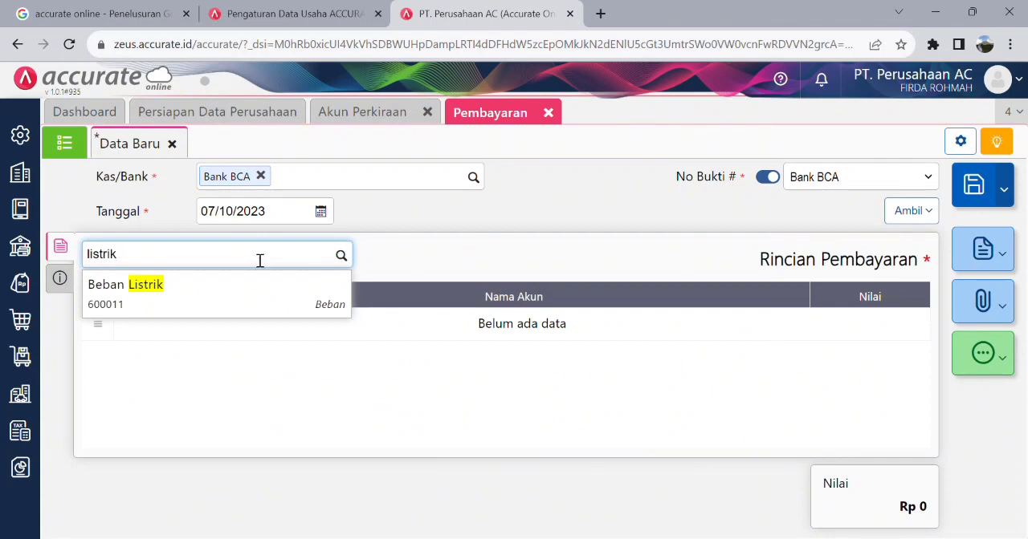
left_click(251, 288)
left_click(526, 303)
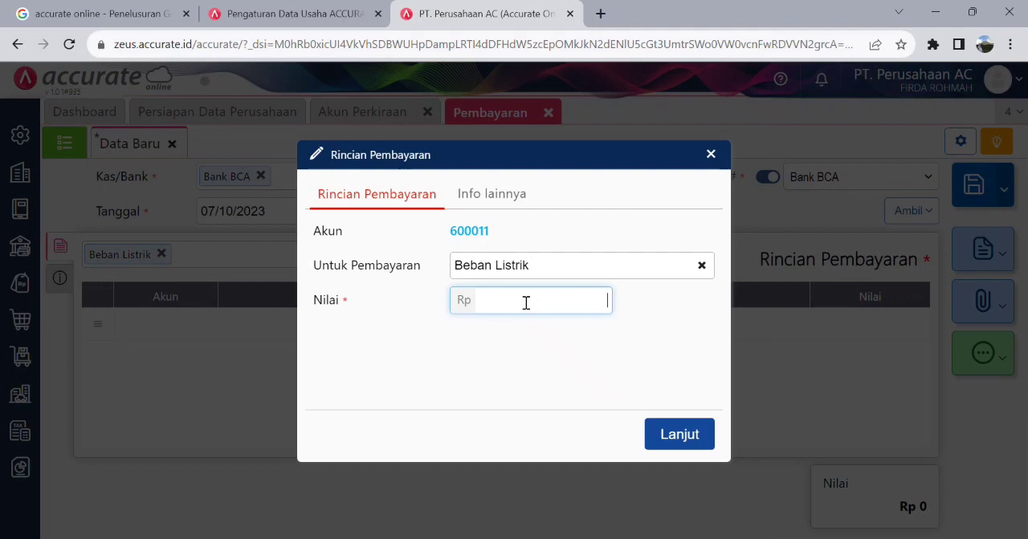
type("50.000")
left_click(506, 199)
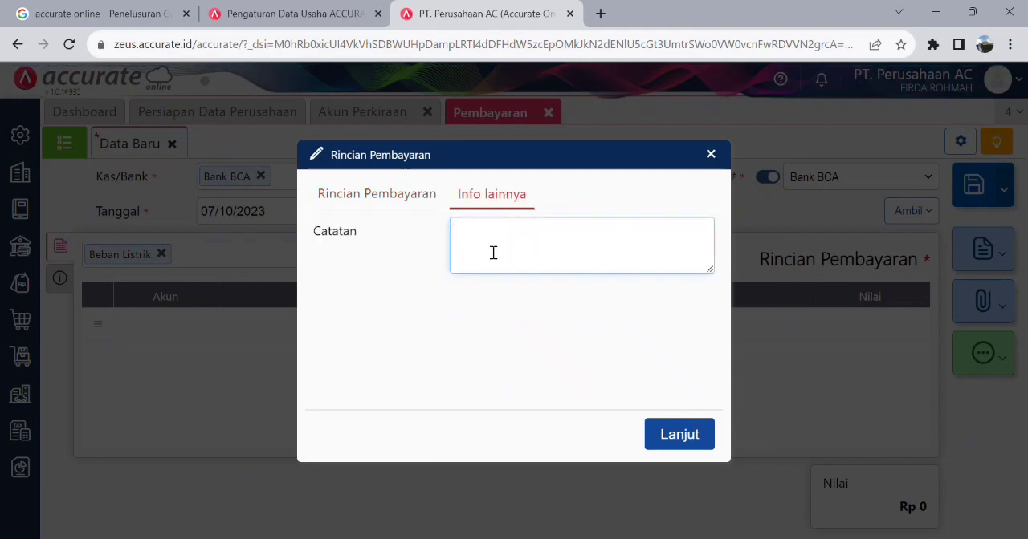
left_click(406, 198)
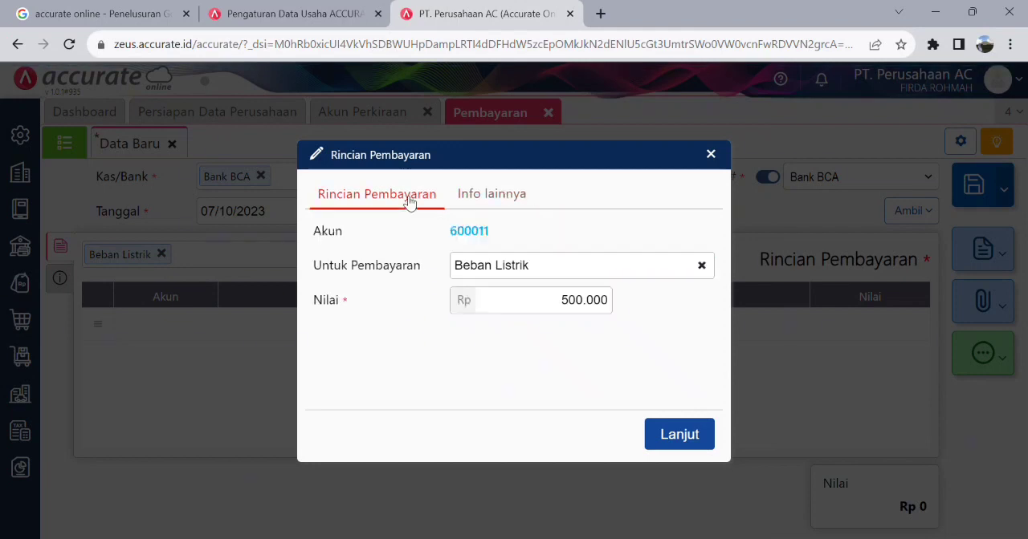
left_click(692, 446)
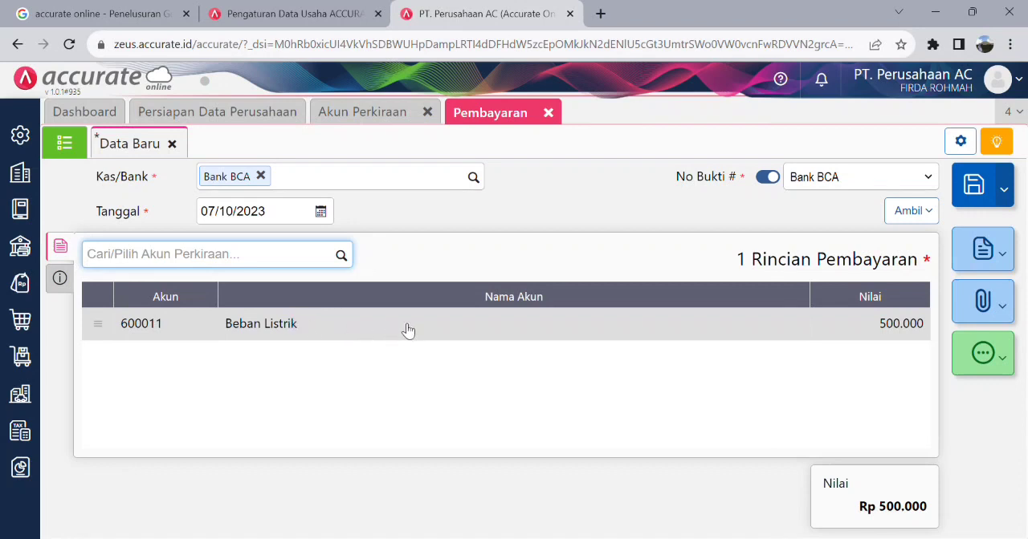
left_click(983, 205)
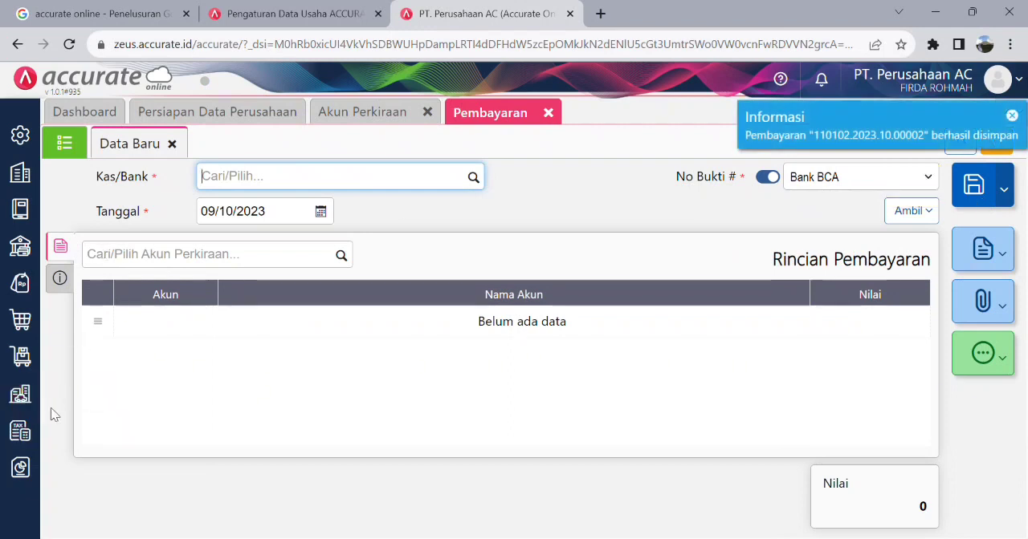
- Display the Keseluruhan Jurnal report for 01/10/2023 to 31/10/2023, Kantor Pusat, and review the journal of the Beban Listrik payment
left_click(32, 475)
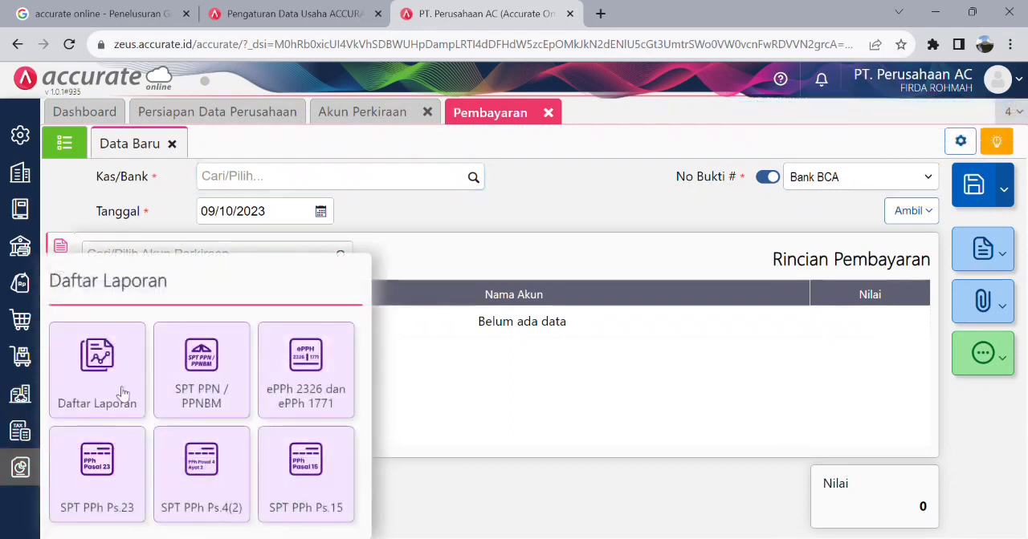
left_click(125, 385)
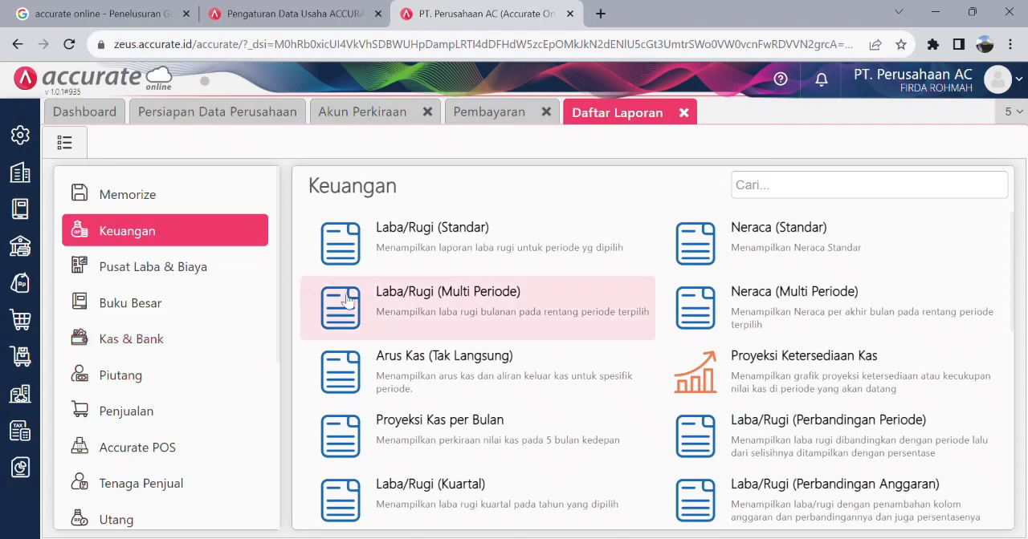
left_click(210, 307)
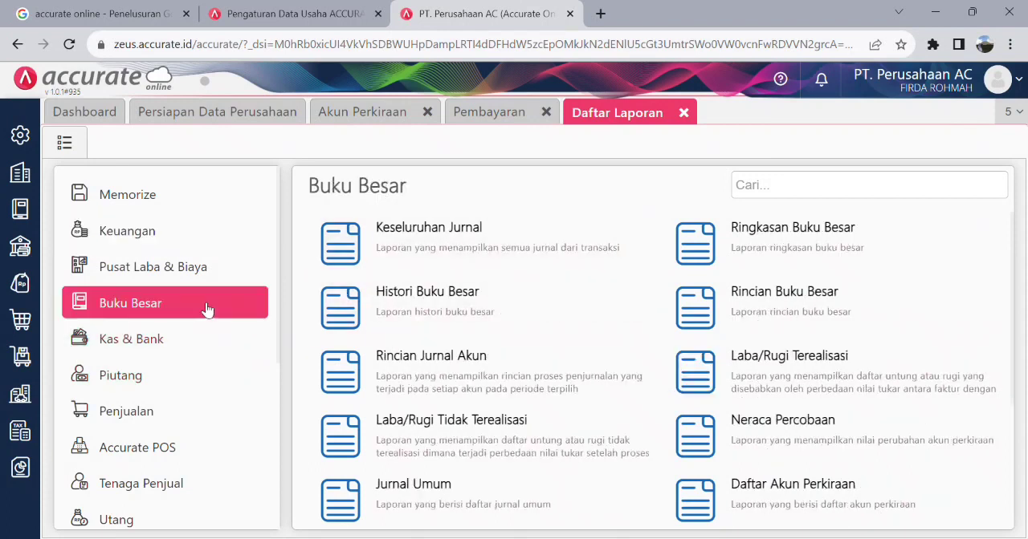
left_click(464, 256)
left_click(713, 292)
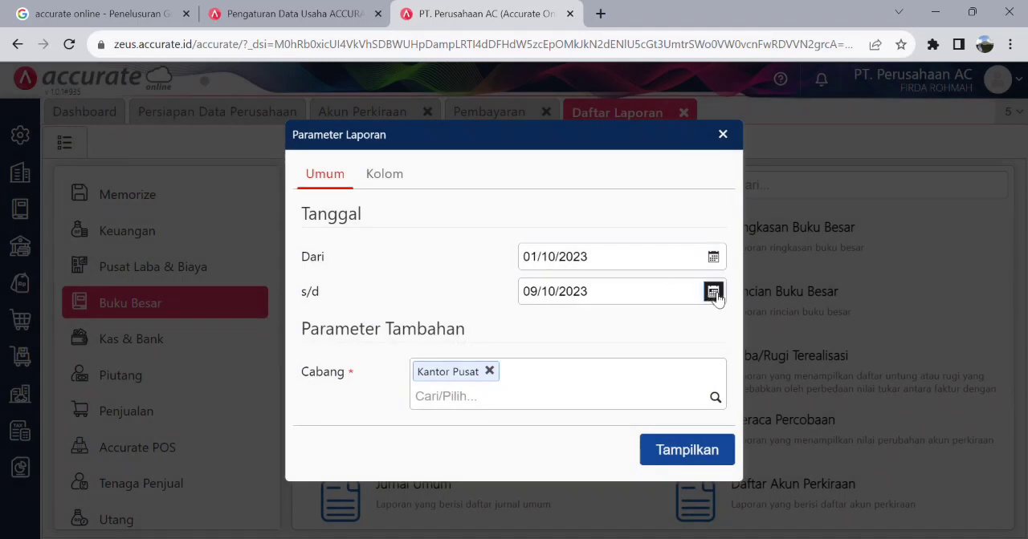
scroll(615, 390, "down", 2)
left_click(602, 414)
left_click(665, 455)
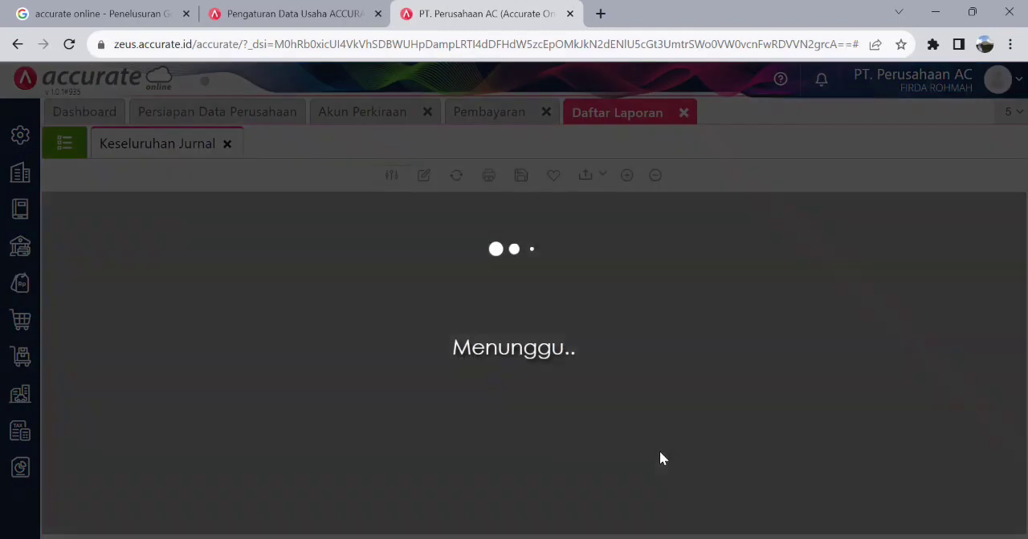
scroll(394, 312, "down", 1)
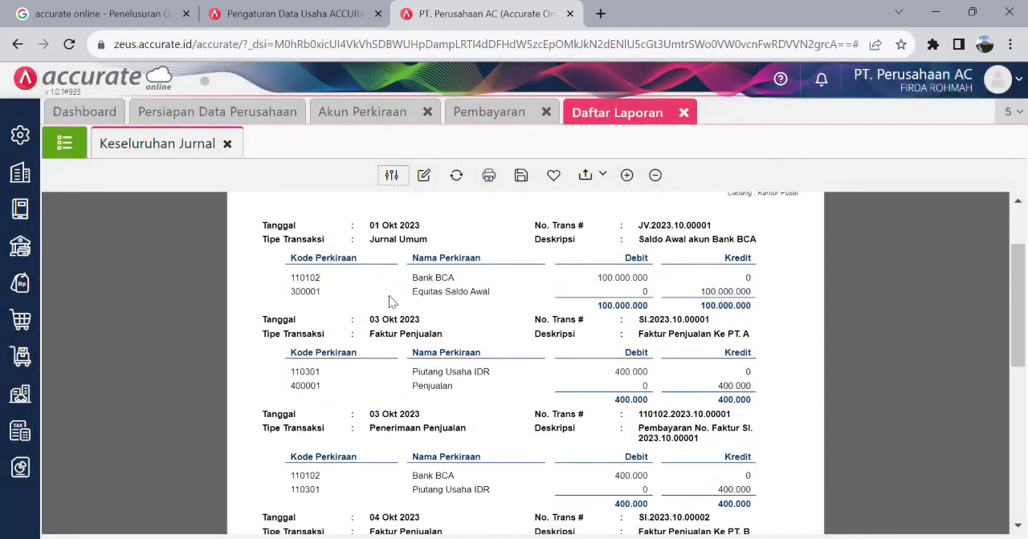
scroll(388, 302, "down", 3)
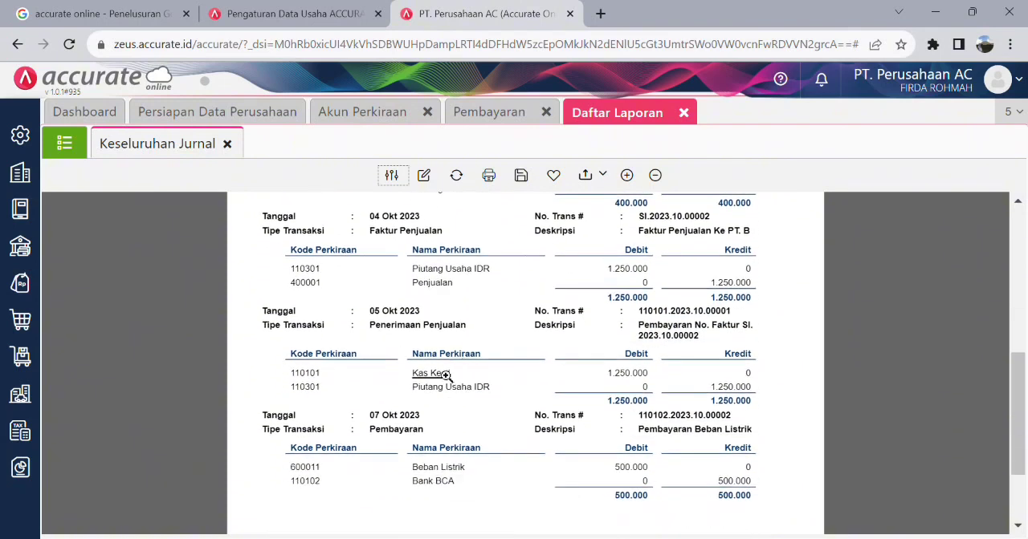
scroll(410, 357, "down", 1)
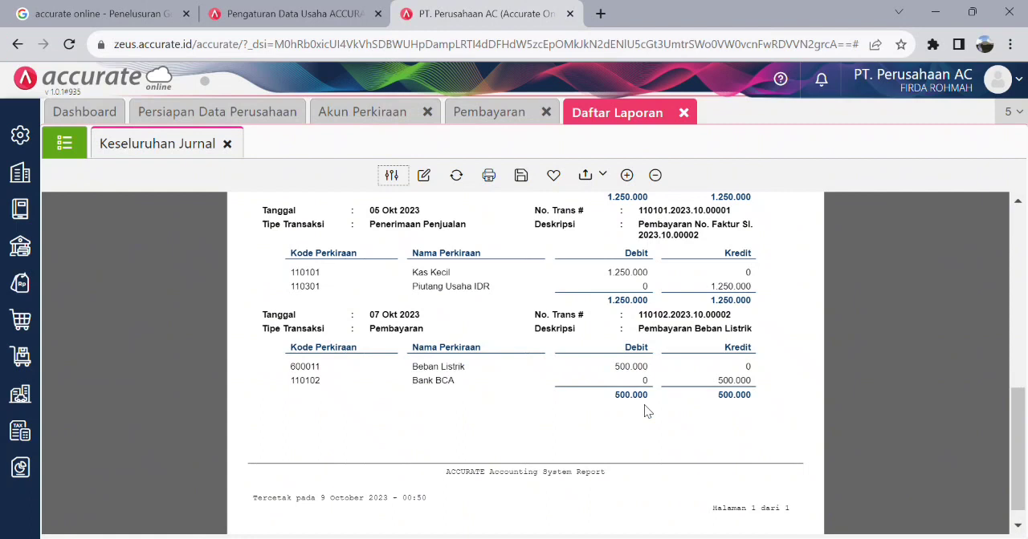
scroll(644, 402, "down", 1)
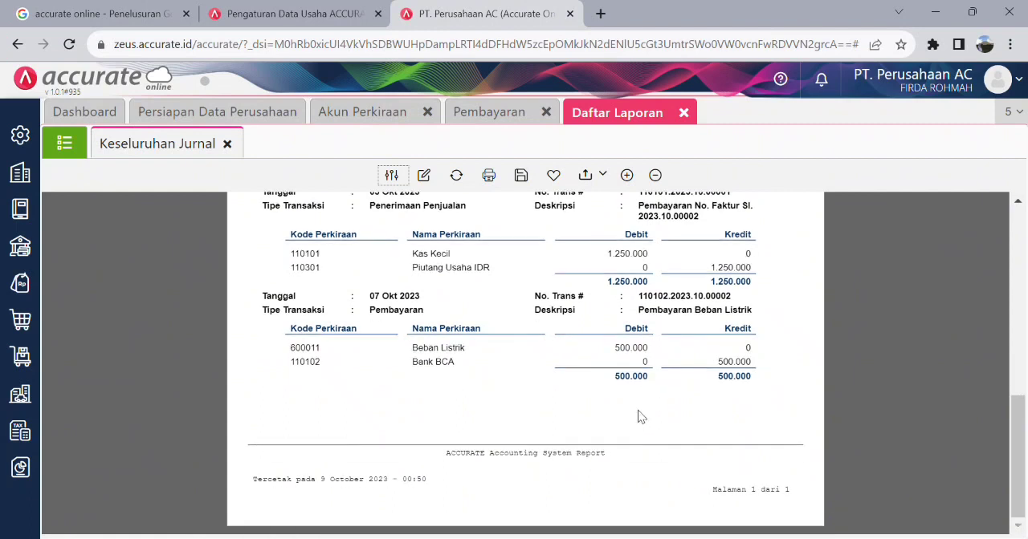
scroll(632, 401, "up", 6)
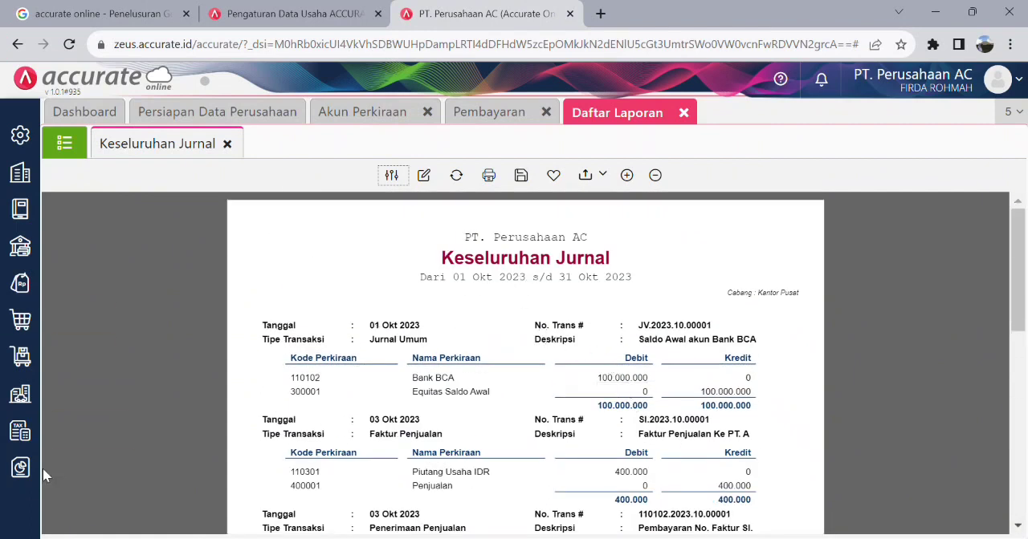
- Close the Keseluruhan Jurnal report and display the Laba/Rugi (Standar) report for 01/10/2023 to 31/10/2023, Semua Cabang
mouse_move(20, 468)
left_click(95, 398)
left_click(28, 468)
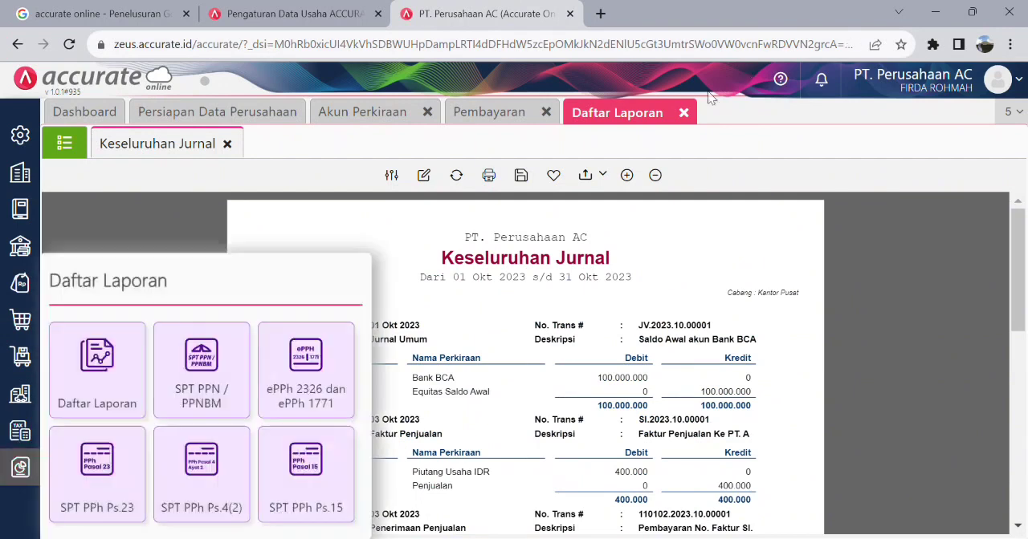
left_click(688, 114)
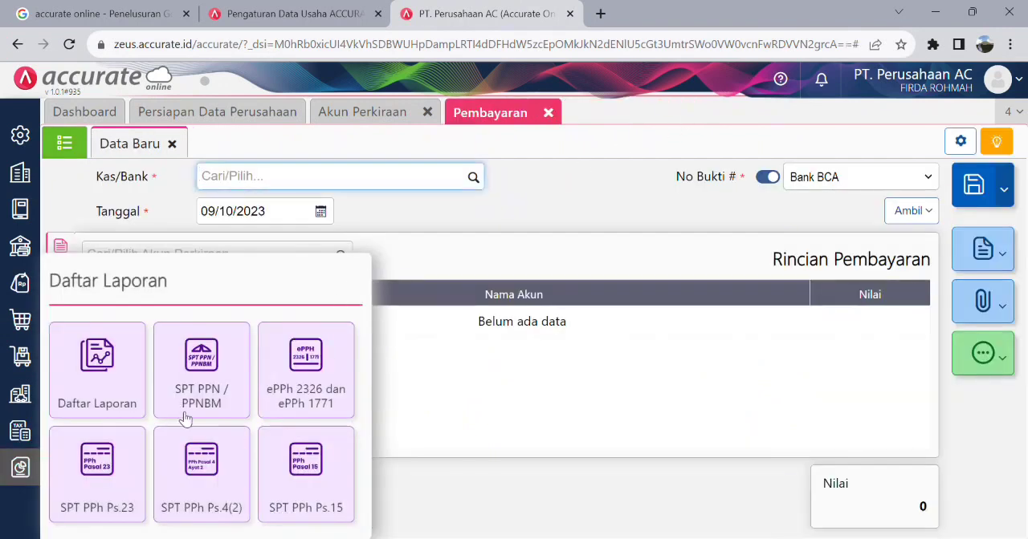
left_click(125, 397)
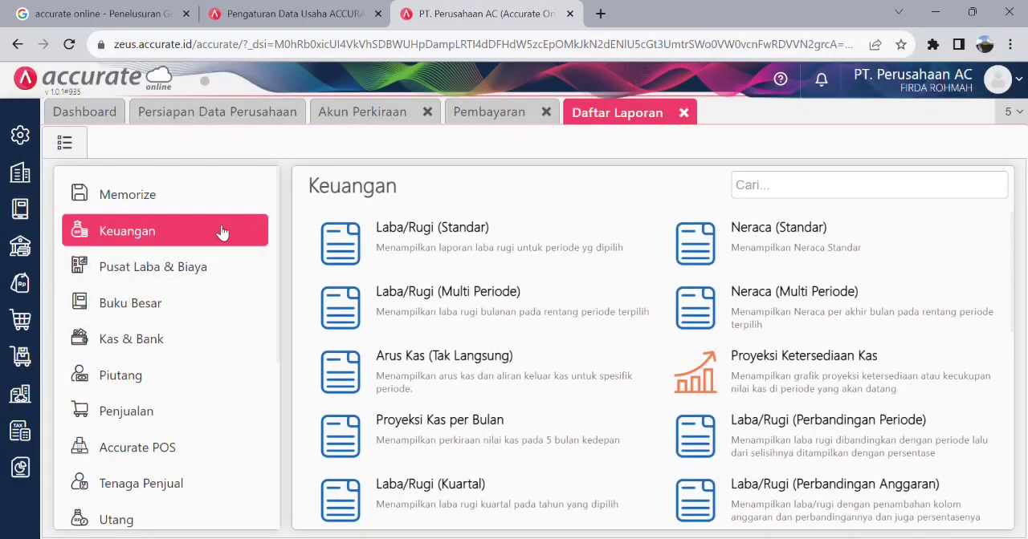
left_click(431, 234)
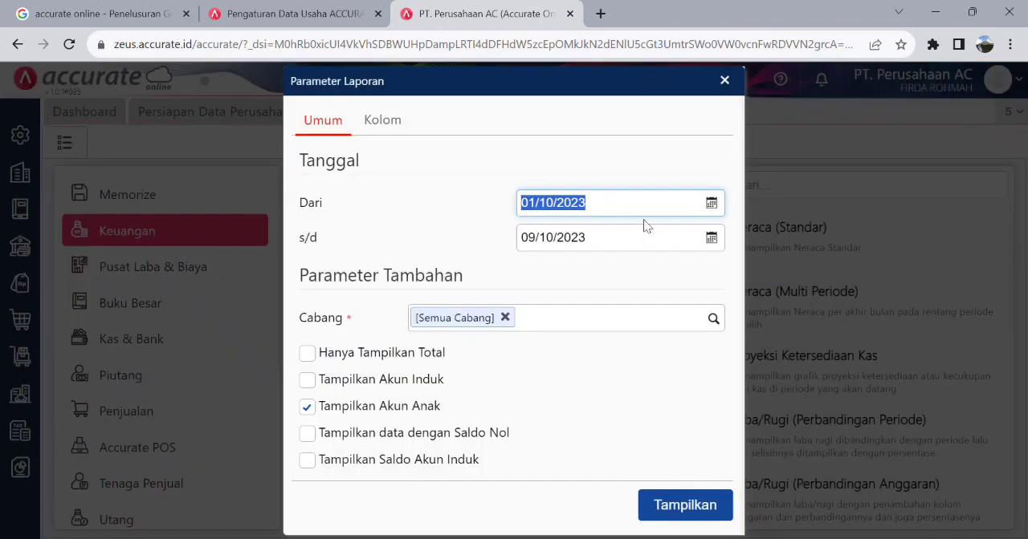
left_click(710, 239)
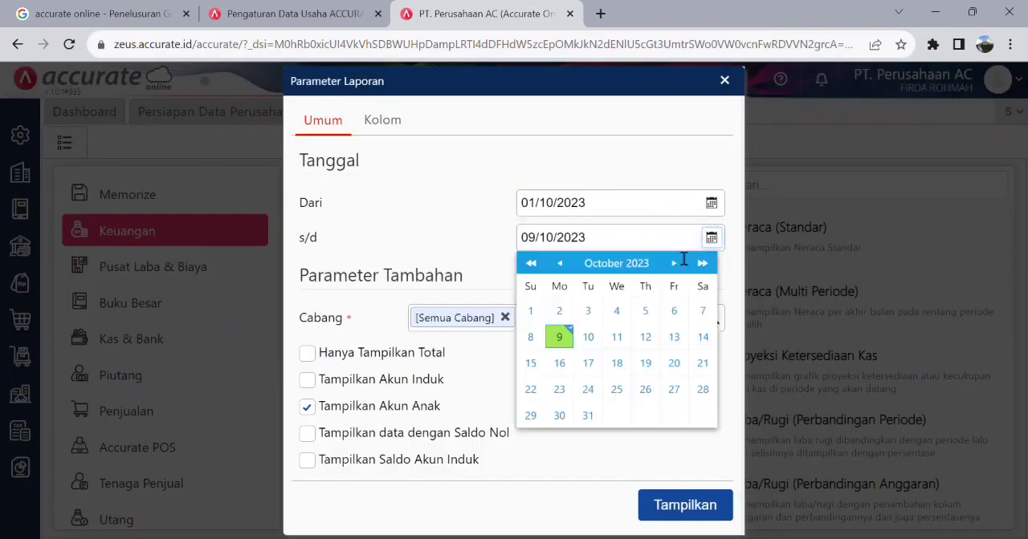
left_click(592, 419)
left_click(688, 505)
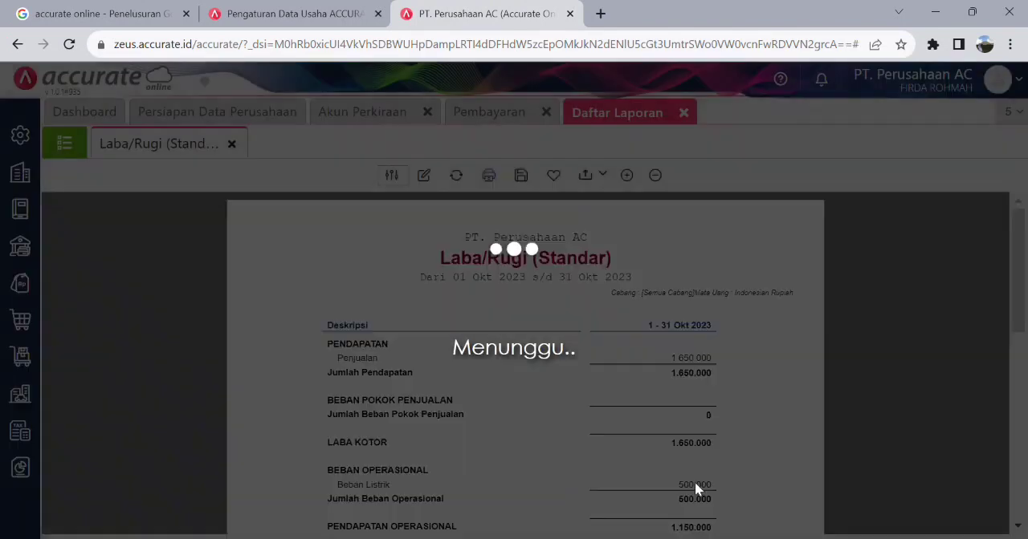
- Review the Laba/Rugi (Standar) report from Pendapatan and Beban Operasional down to Laba Bersih
scroll(538, 329, "down", 5)
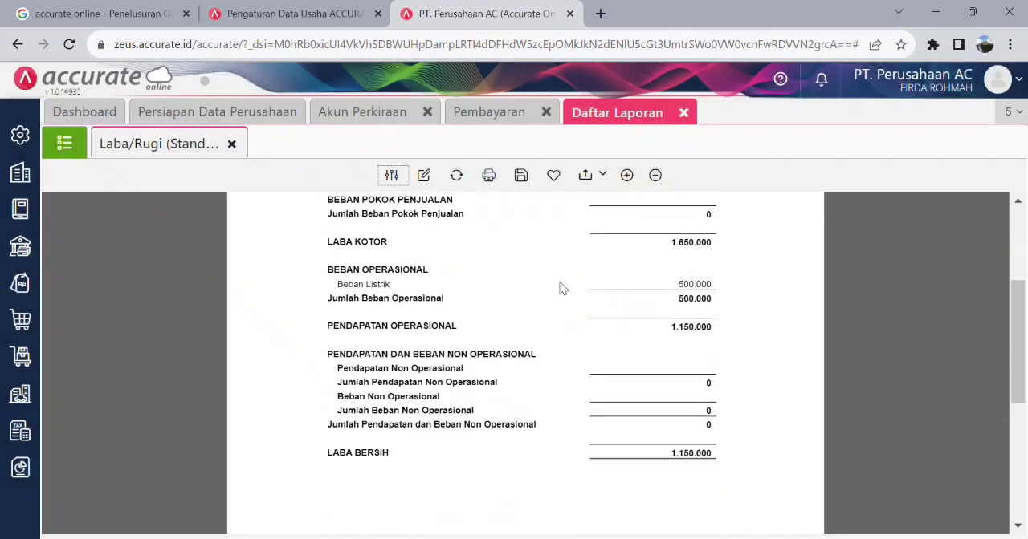
scroll(561, 288, "up", 5)
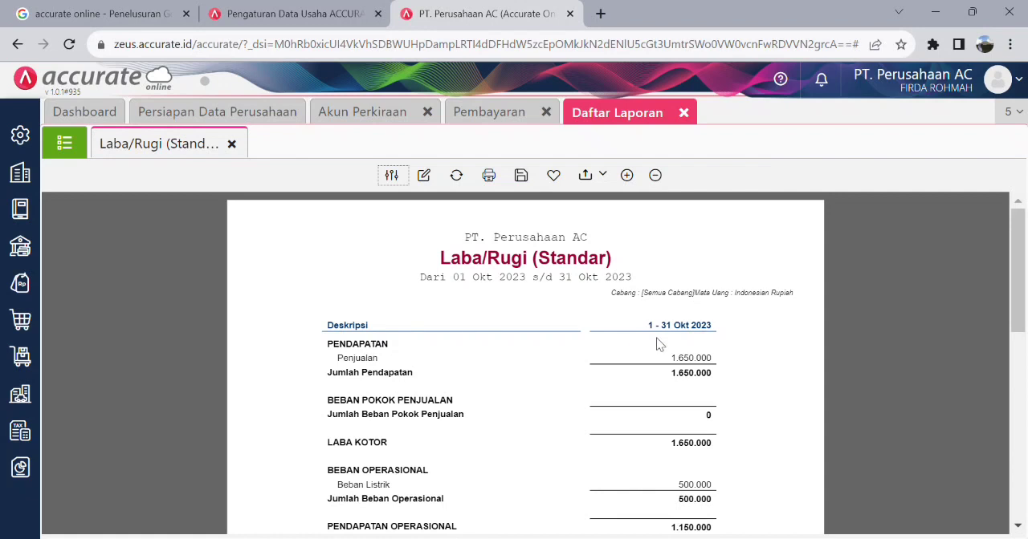
scroll(690, 378, "down", 2)
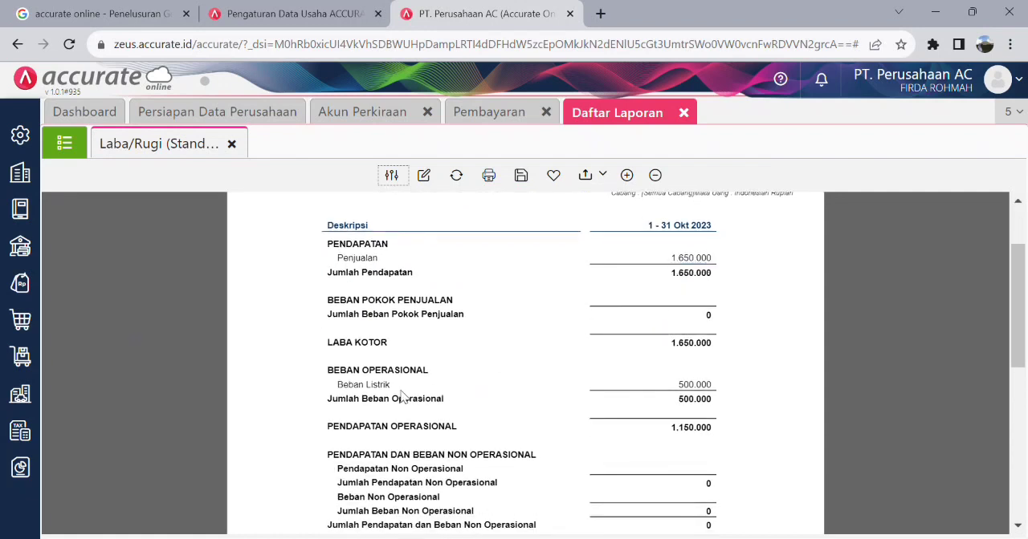
scroll(361, 376, "down", 2)
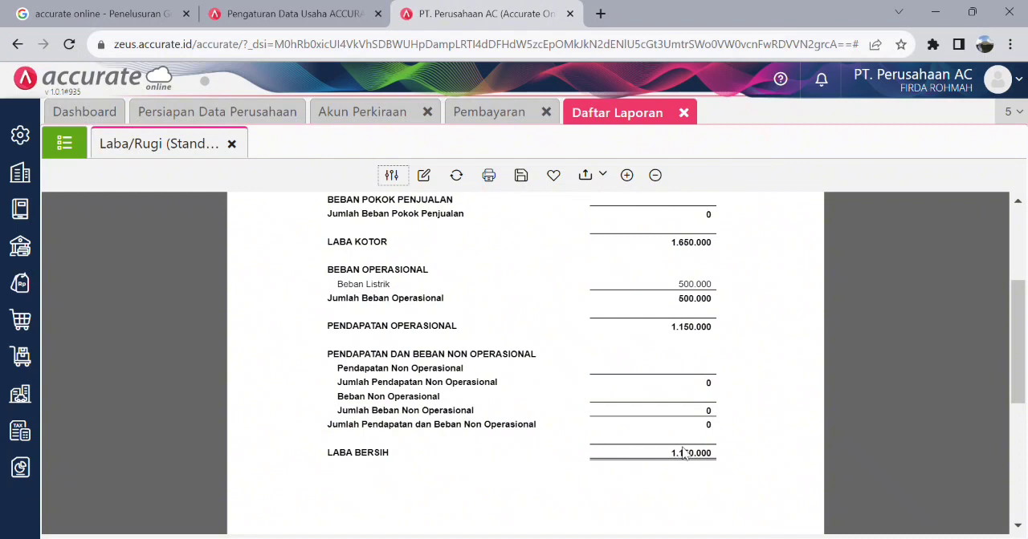
scroll(698, 464, "down", 1)
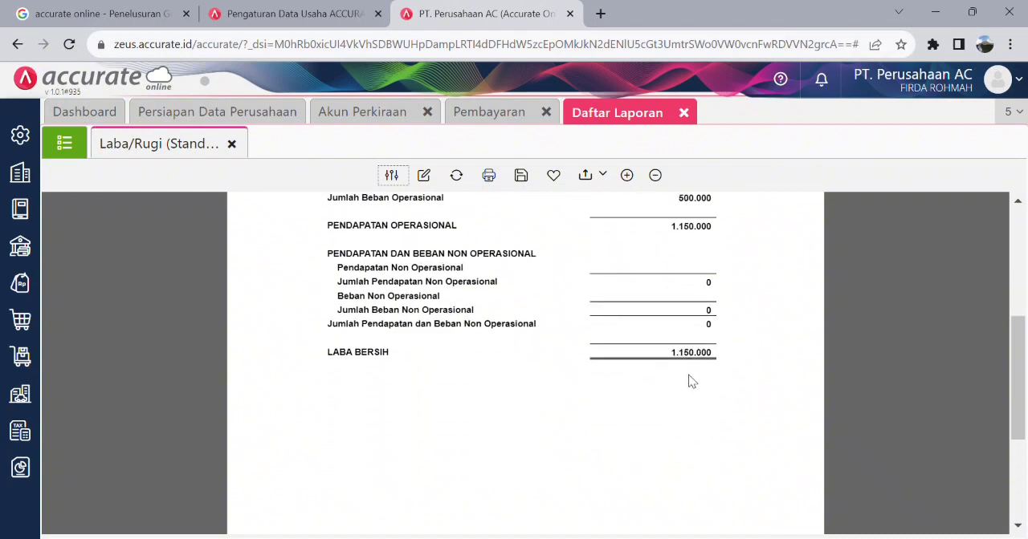
scroll(692, 381, "up", 3)
scroll(612, 406, "down", 1)
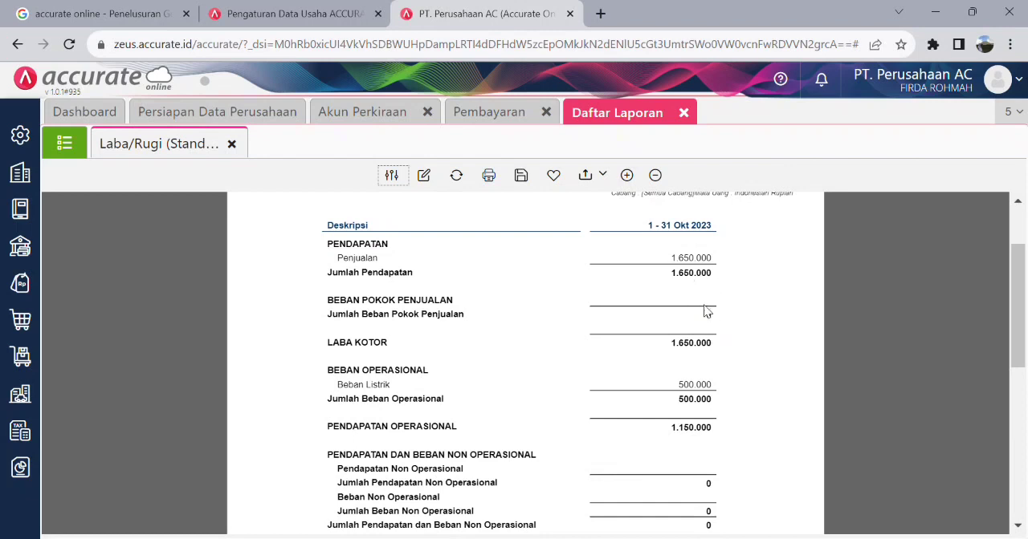
left_click(27, 178)
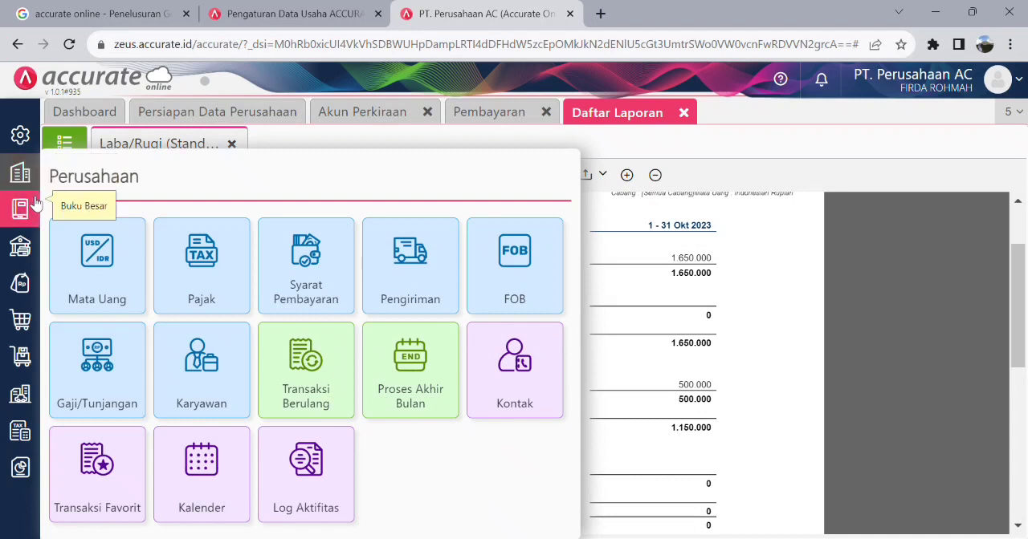
left_click(35, 202)
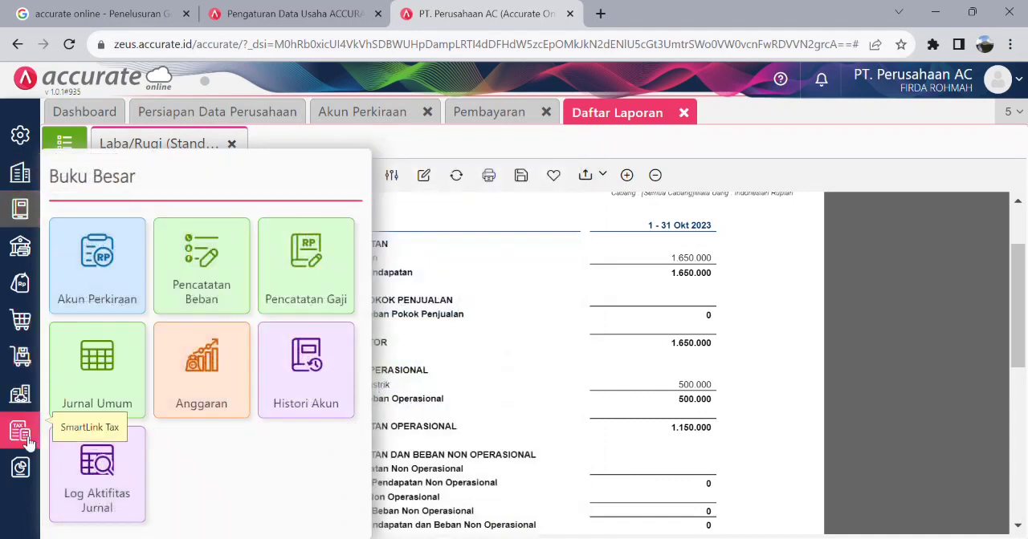
left_click(24, 436)
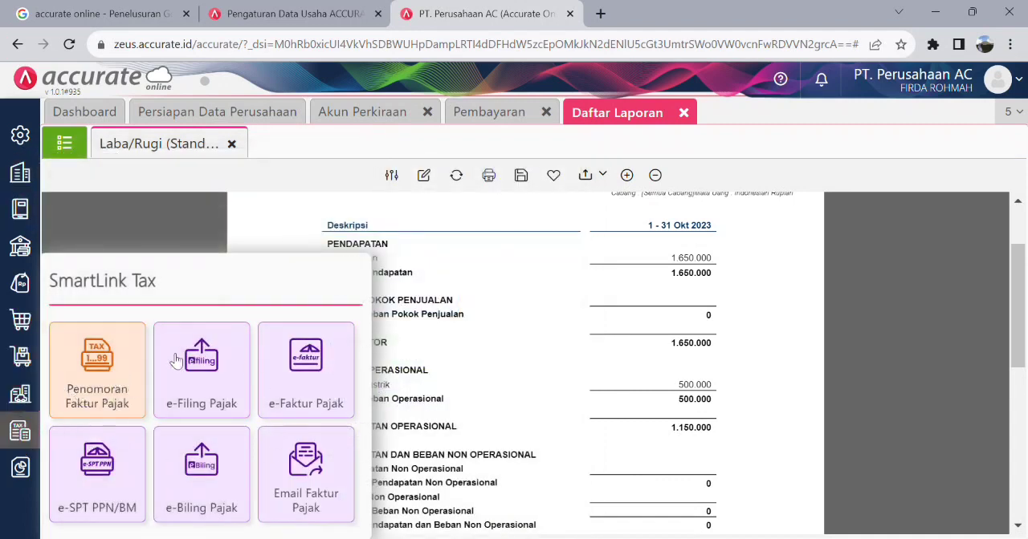
left_click(23, 395)
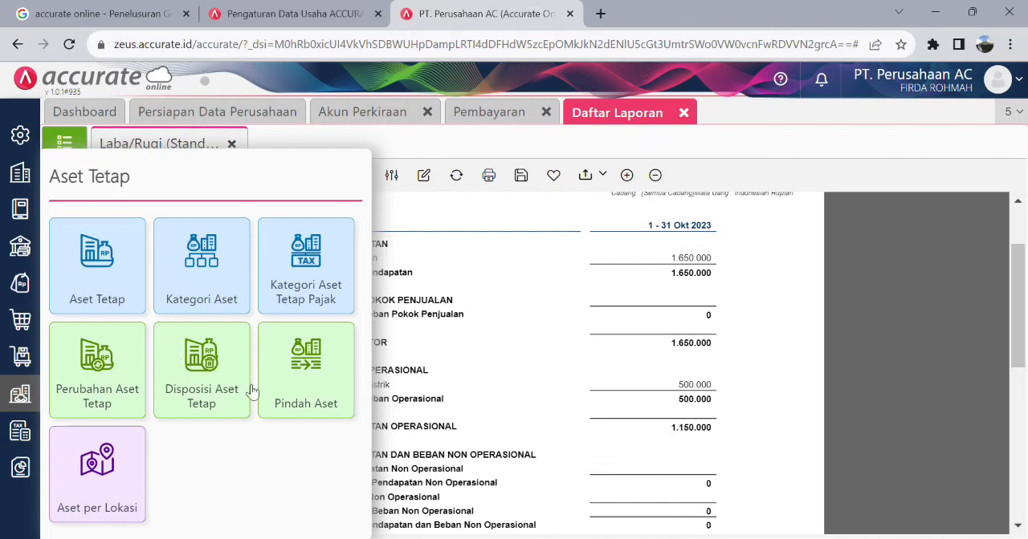
left_click(36, 358)
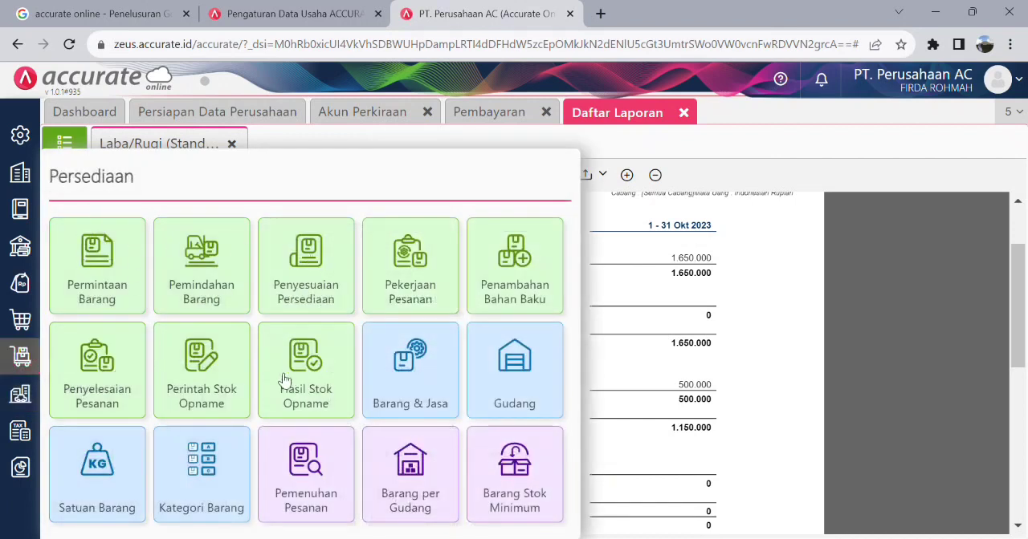
left_click(21, 321)
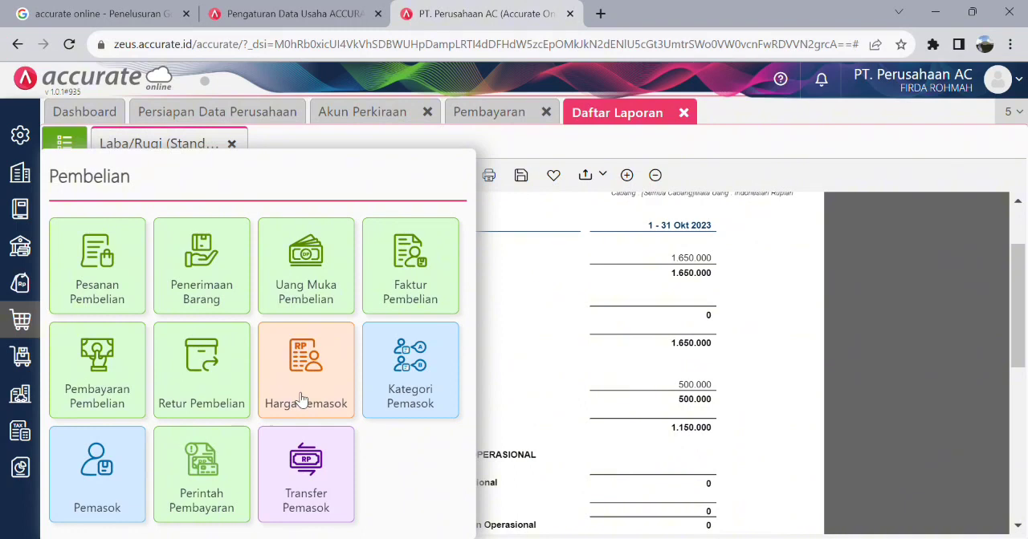
left_click(845, 264)
scroll(551, 331, "up", 2)
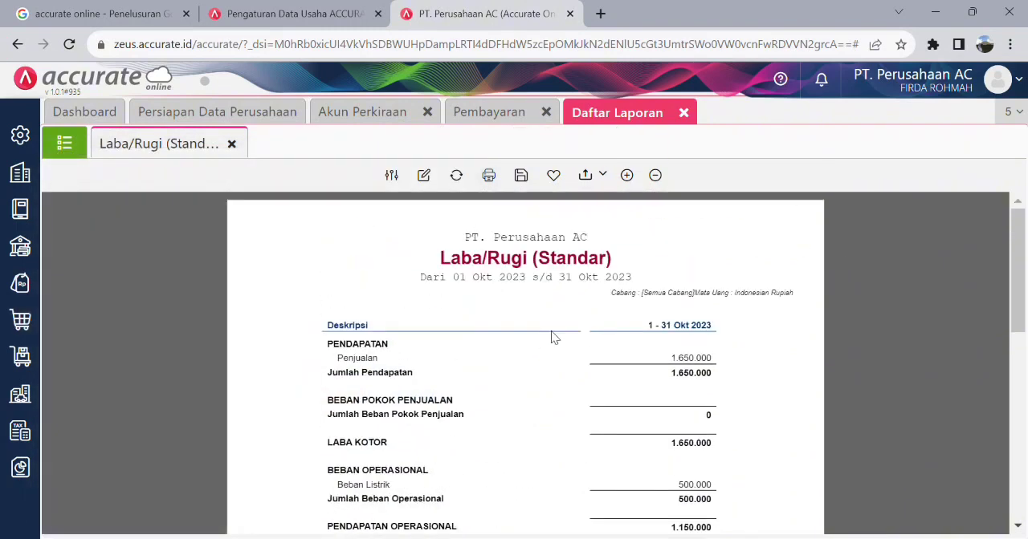
scroll(551, 331, "down", 7)
scroll(551, 331, "up", 7)
- Close the Laba/Rugi (Standar) report and display the Neraca (Standar) report as of 31/10/2023
left_click(20, 468)
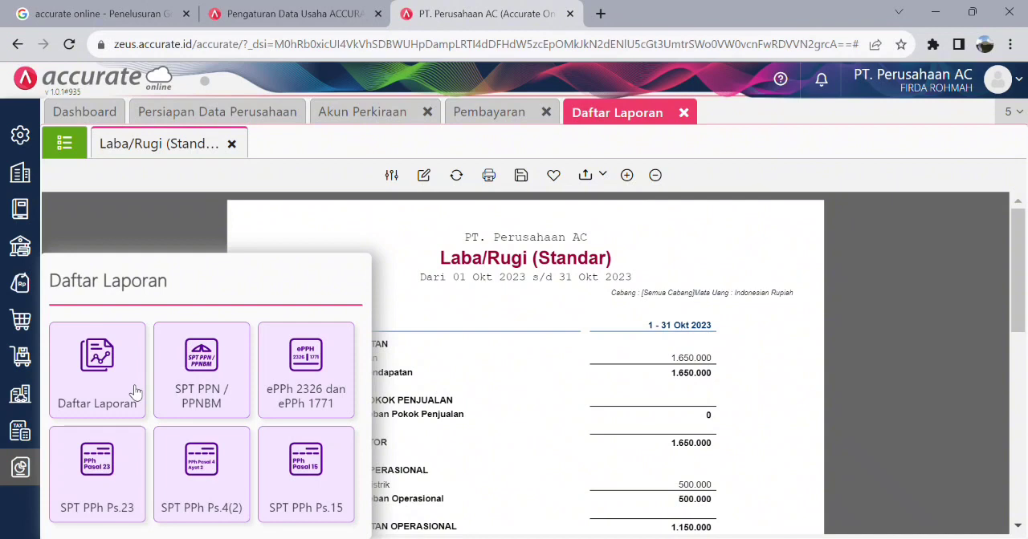
left_click(135, 392)
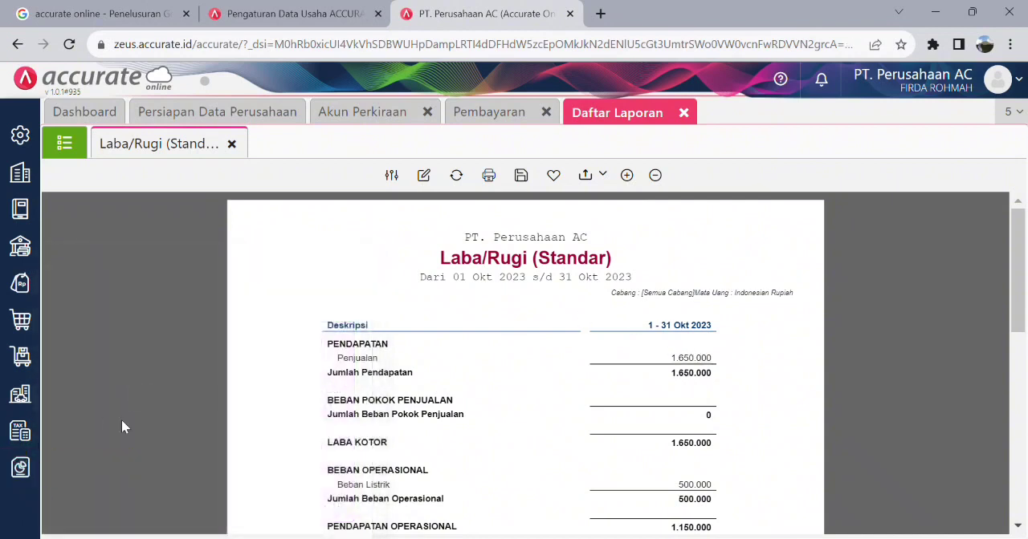
left_click(683, 112)
left_click(15, 474)
left_click(116, 387)
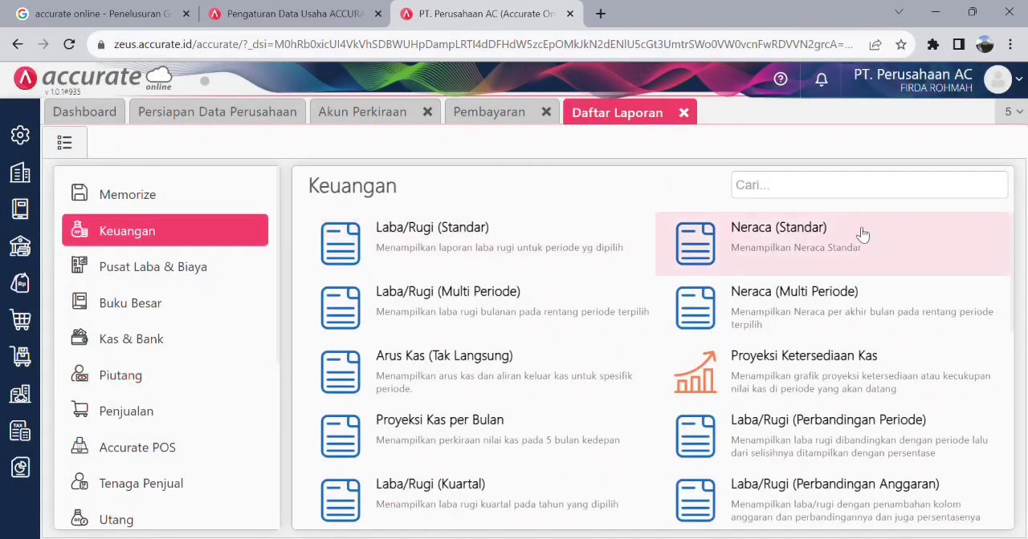
left_click(837, 246)
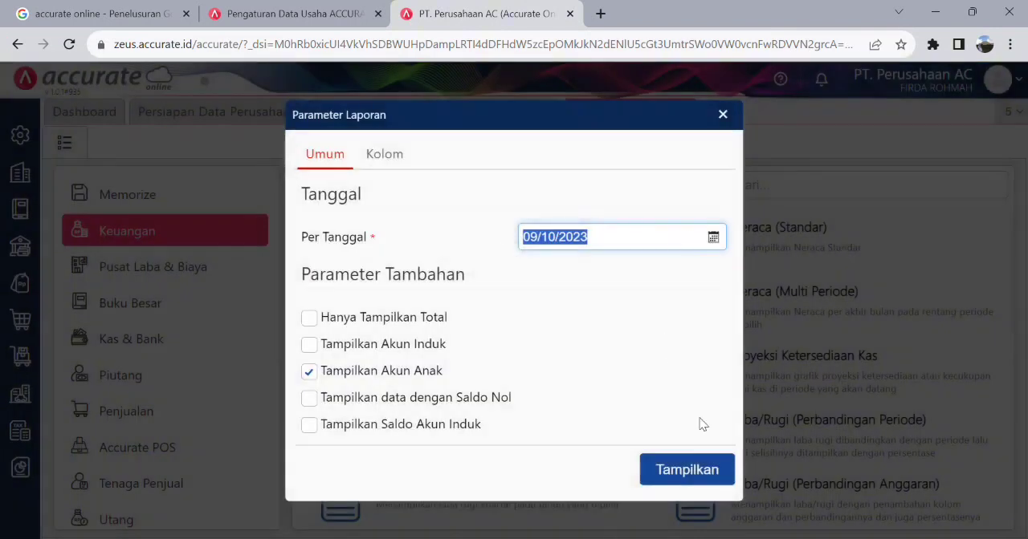
left_click(713, 237)
left_click(594, 416)
left_click(695, 471)
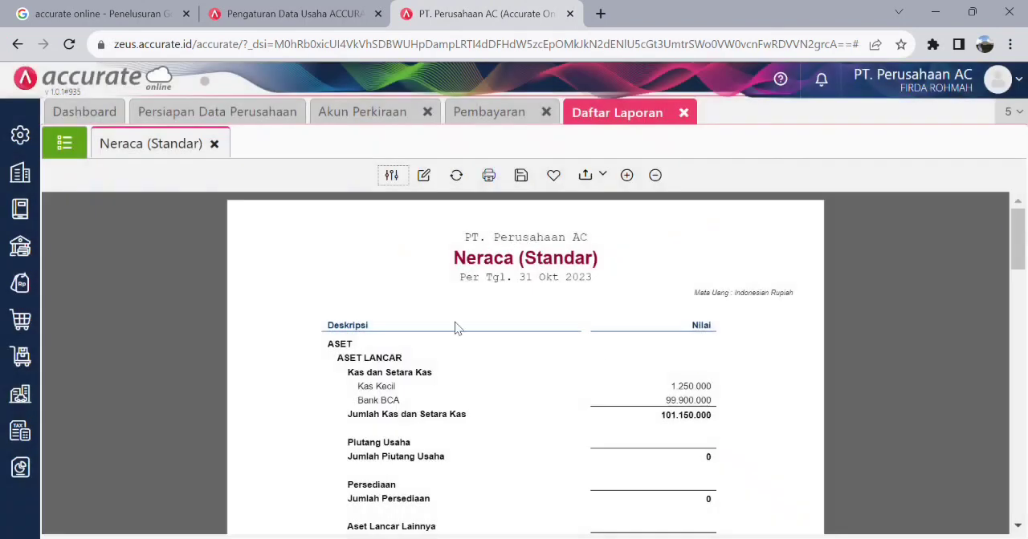
- Review the Neraca (Standar) report, comparing the assets on the first page with Jumlah Liabilitas dan Ekuitas on the second
scroll(568, 342, "down", 1)
scroll(566, 301, "up", 1)
scroll(652, 264, "down", 10)
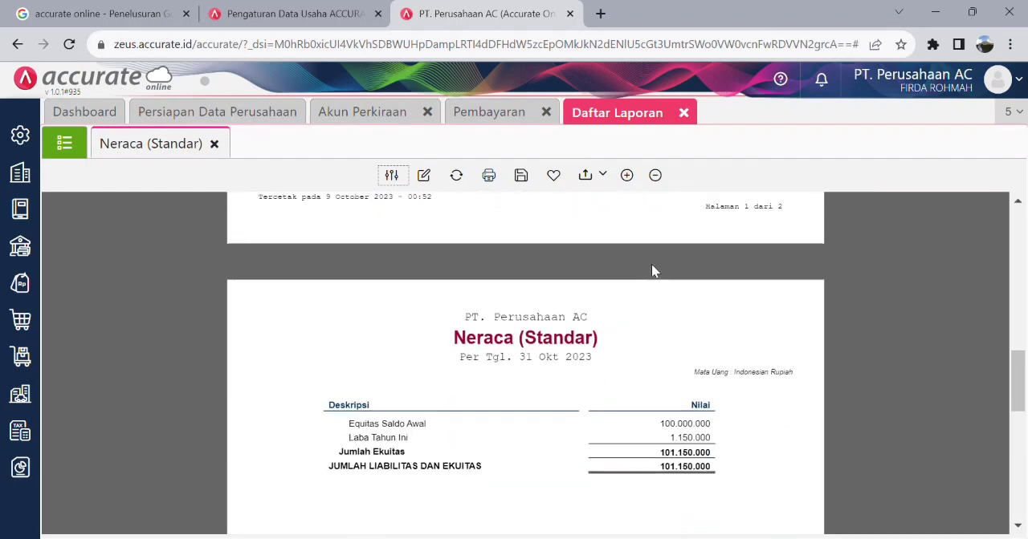
scroll(651, 271, "down", 3)
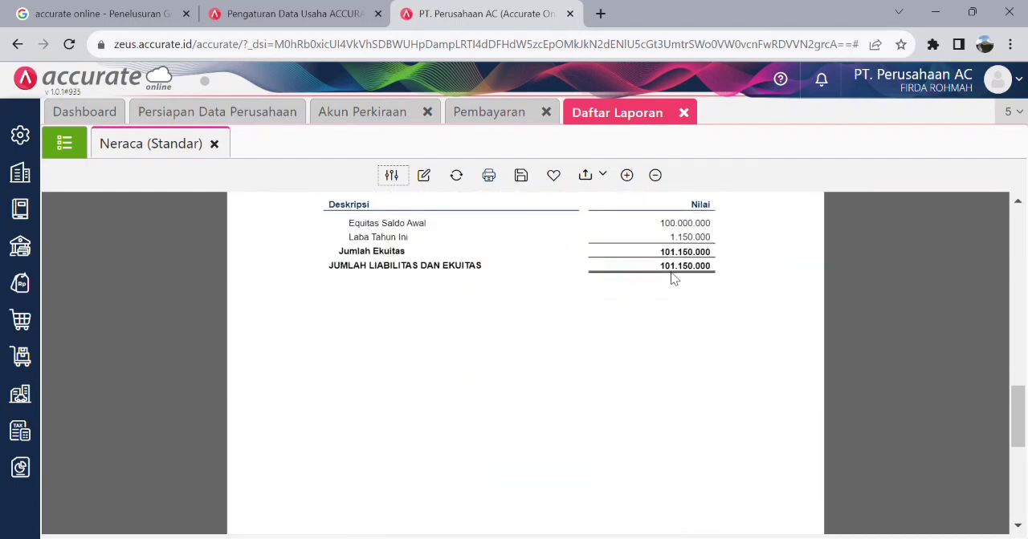
scroll(672, 278, "up", 12)
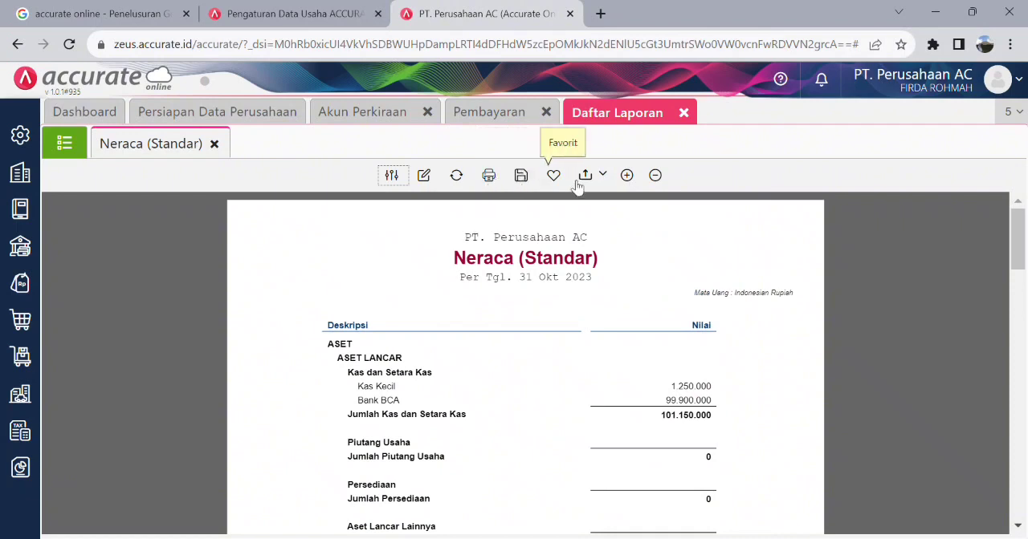
- Export the Neraca (Standar) report to Excel and look through the exported workbook down to Jumlah Liabilitas dan Ekuitas
left_click(605, 175)
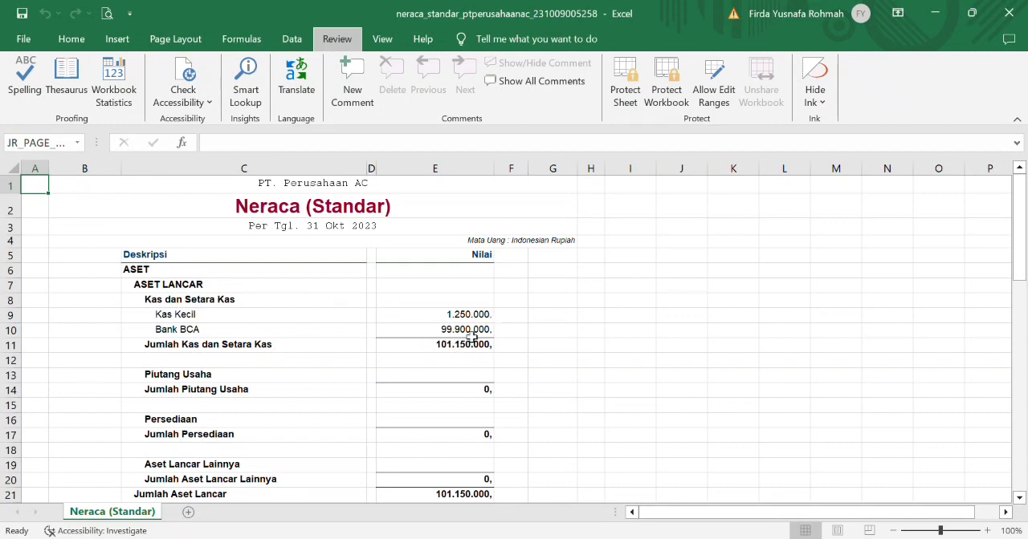
scroll(239, 372, "down", 3)
scroll(239, 375, "down", 1)
scroll(239, 375, "down", 10)
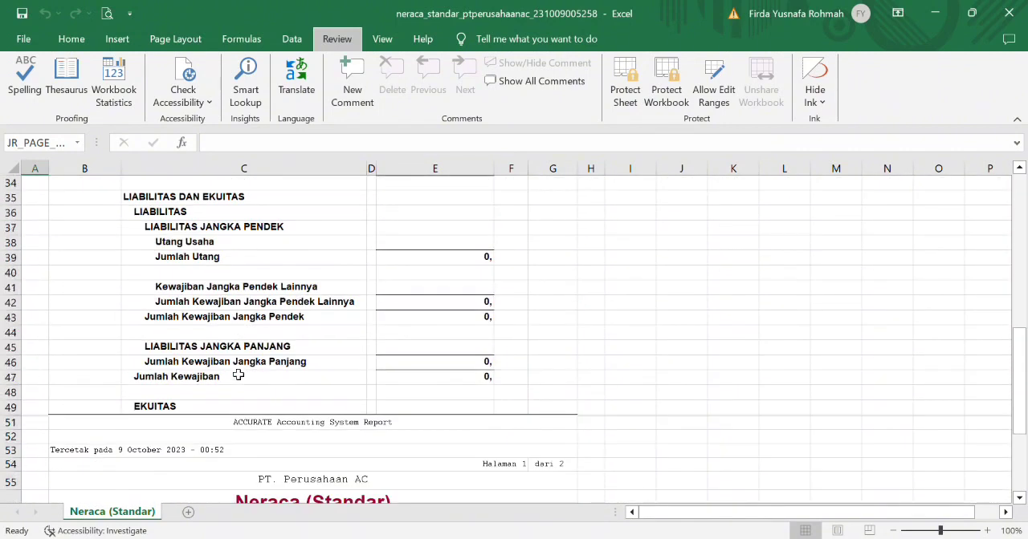
scroll(239, 375, "down", 4)
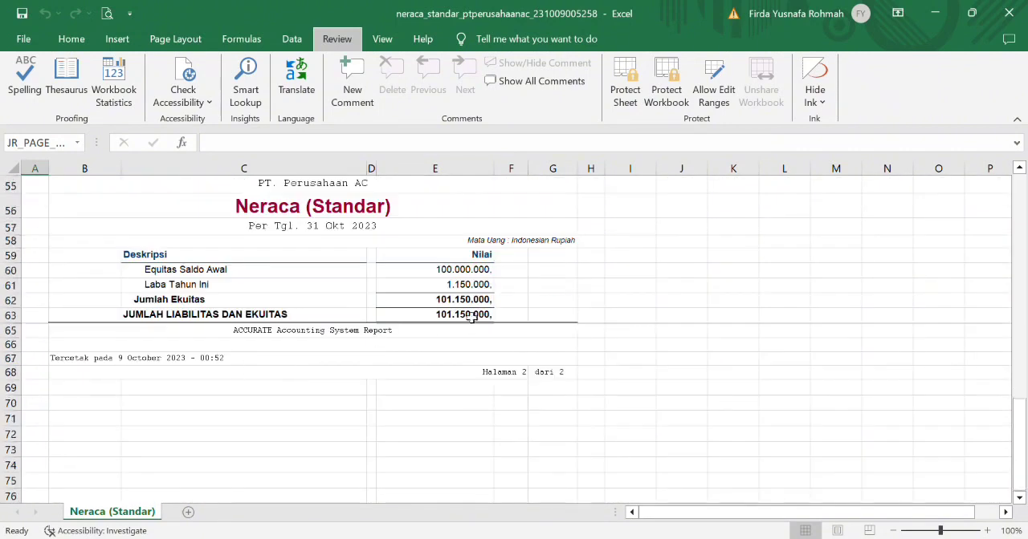
scroll(474, 311, "up", 5)
scroll(477, 308, "up", 13)
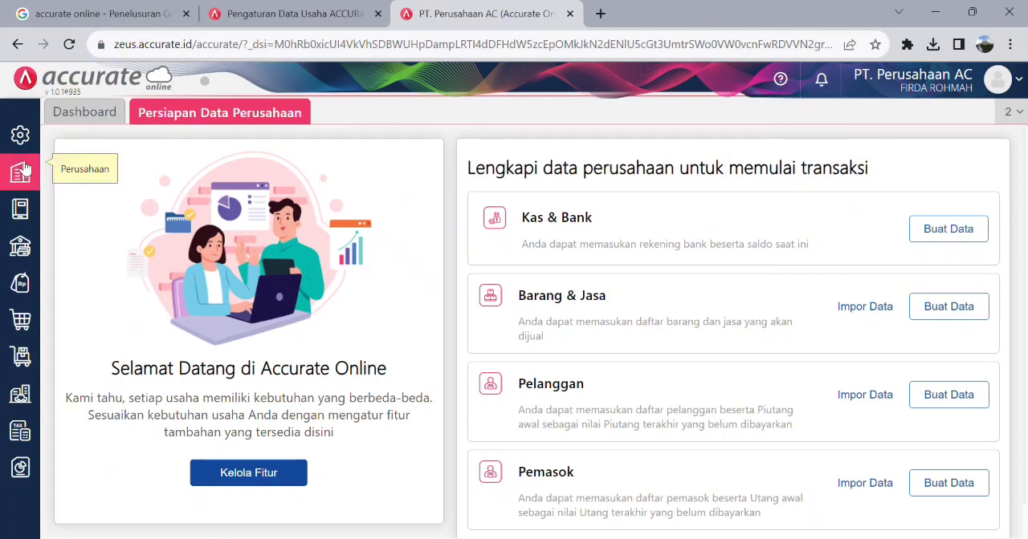
left_click(26, 441)
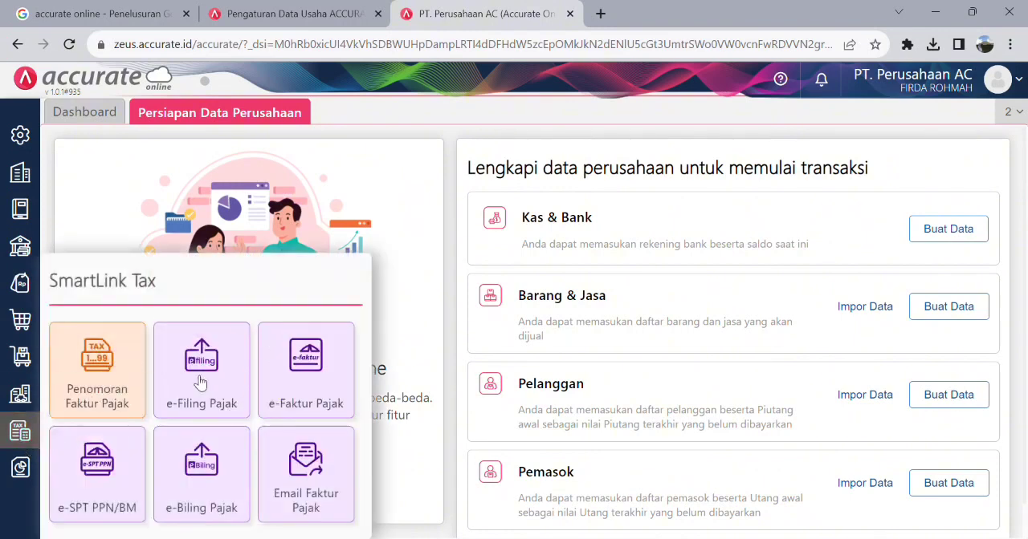
left_click(26, 359)
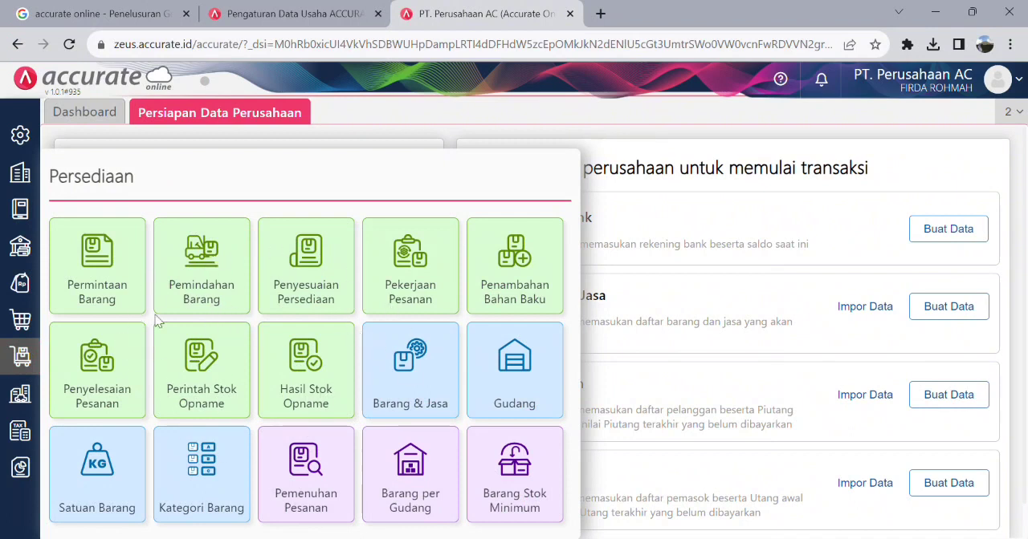
left_click(26, 250)
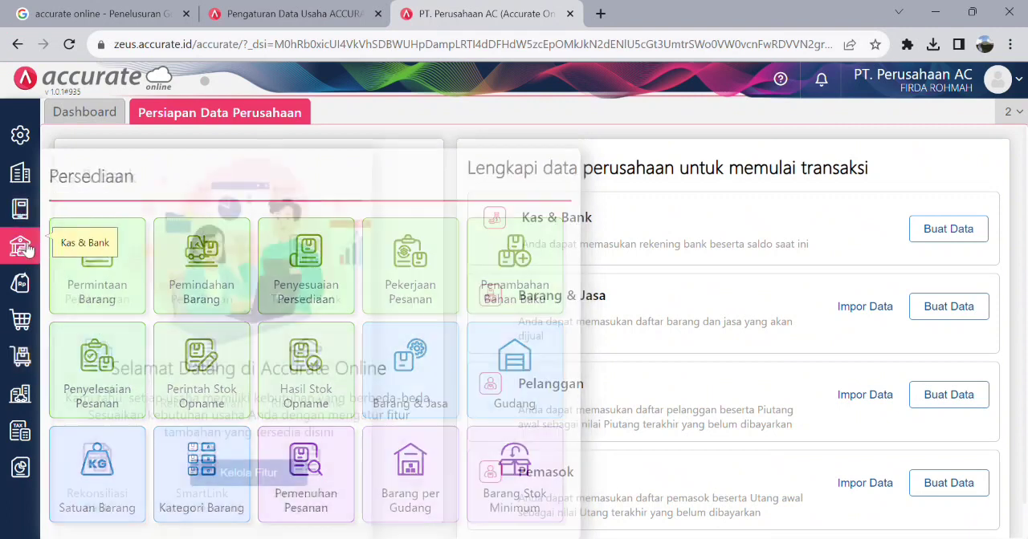
left_click(28, 470)
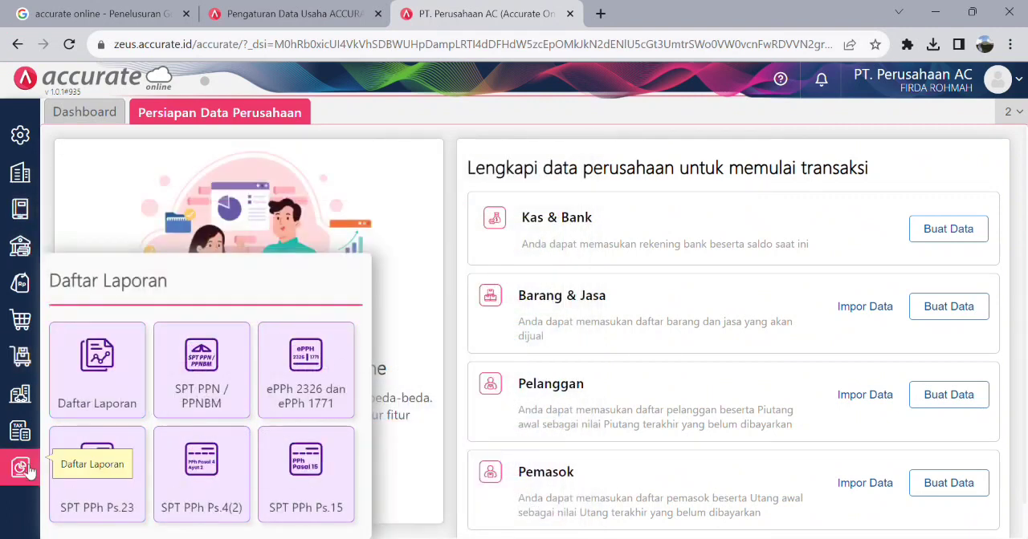
left_click(26, 396)
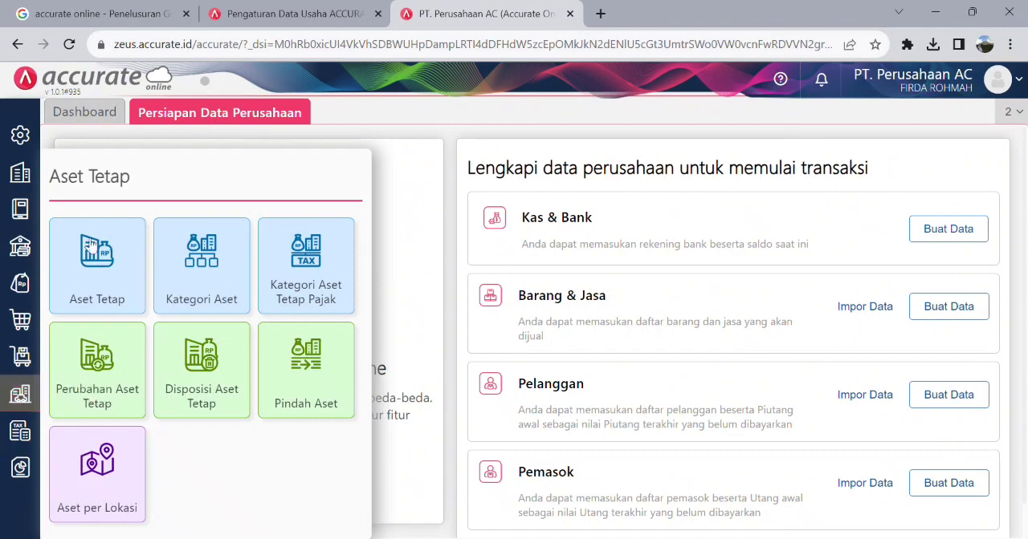
left_click(21, 134)
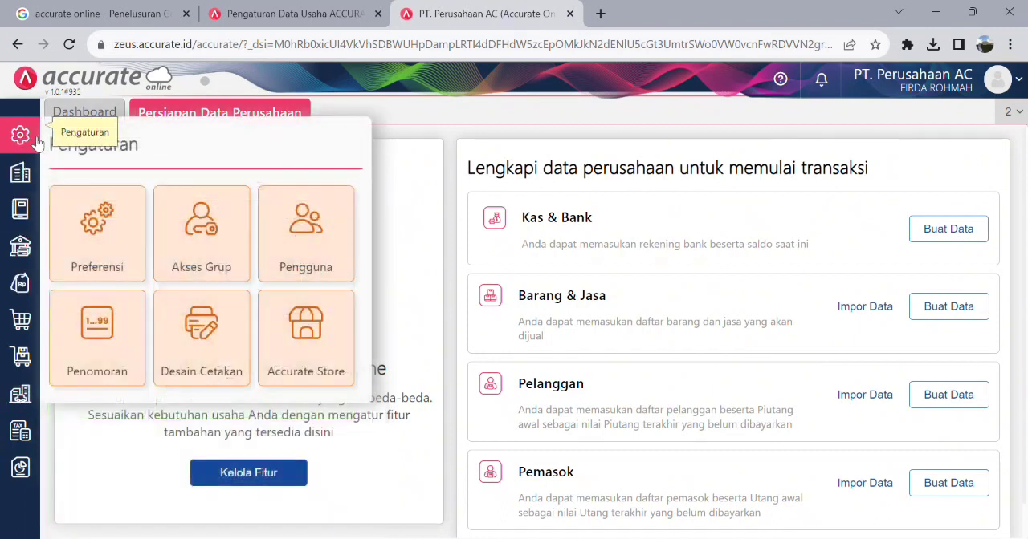
left_click(396, 97)
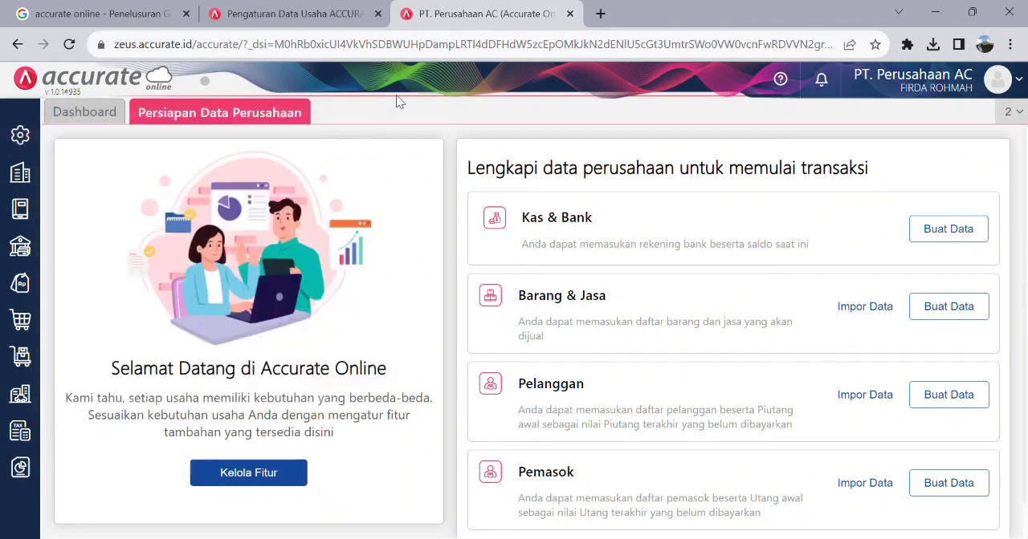